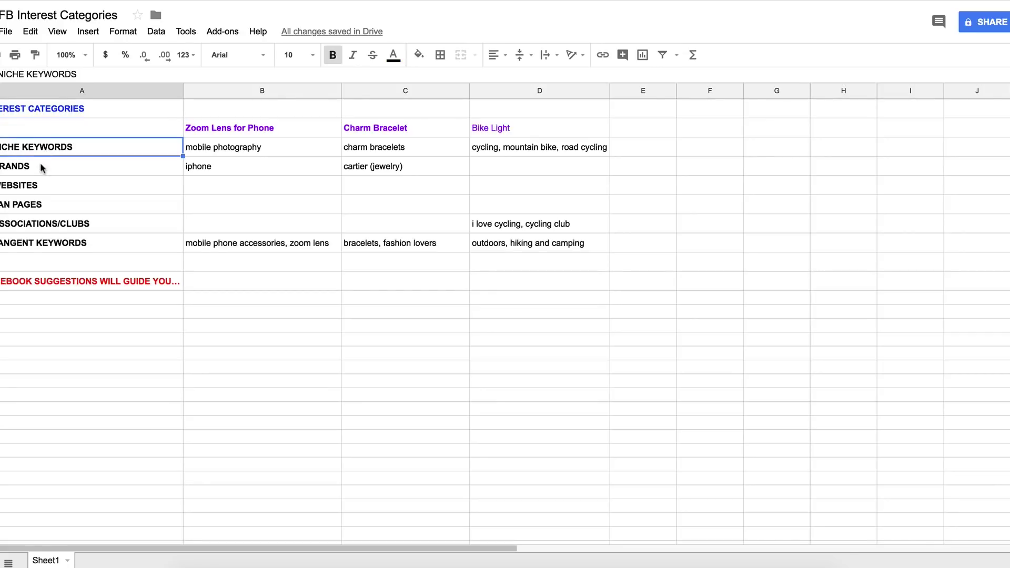
Step: Review the interest categories from brands to tangent keywords and the Zoom Lens for Phone product heading
left_click(40, 162)
left_click(42, 202)
left_click(45, 226)
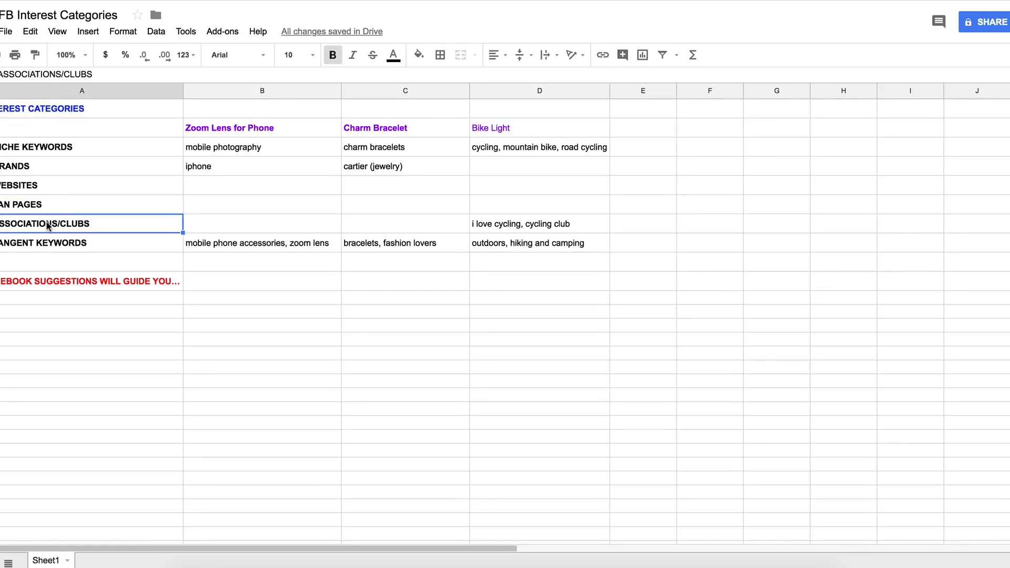
left_click(47, 247)
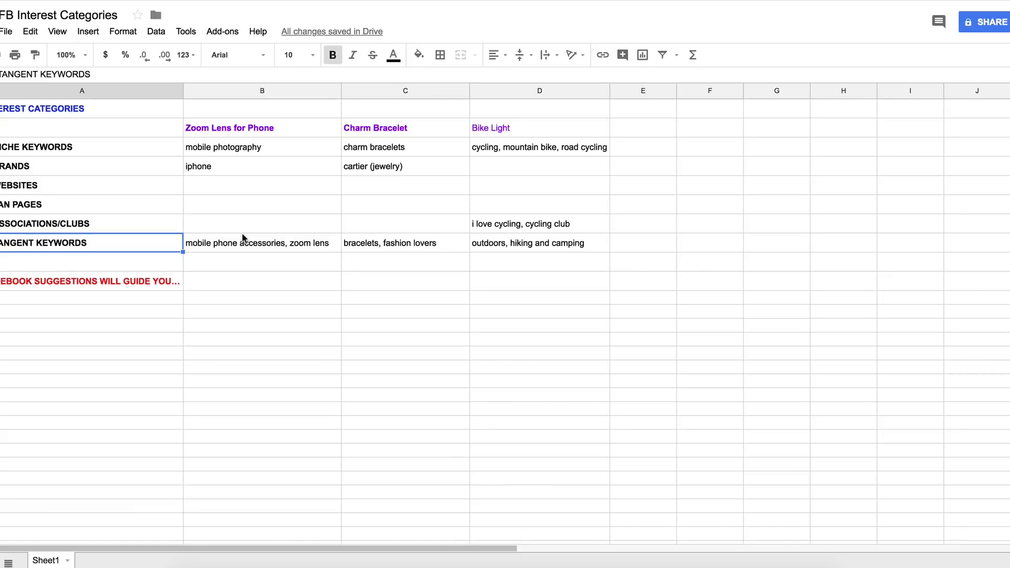
left_click(244, 130)
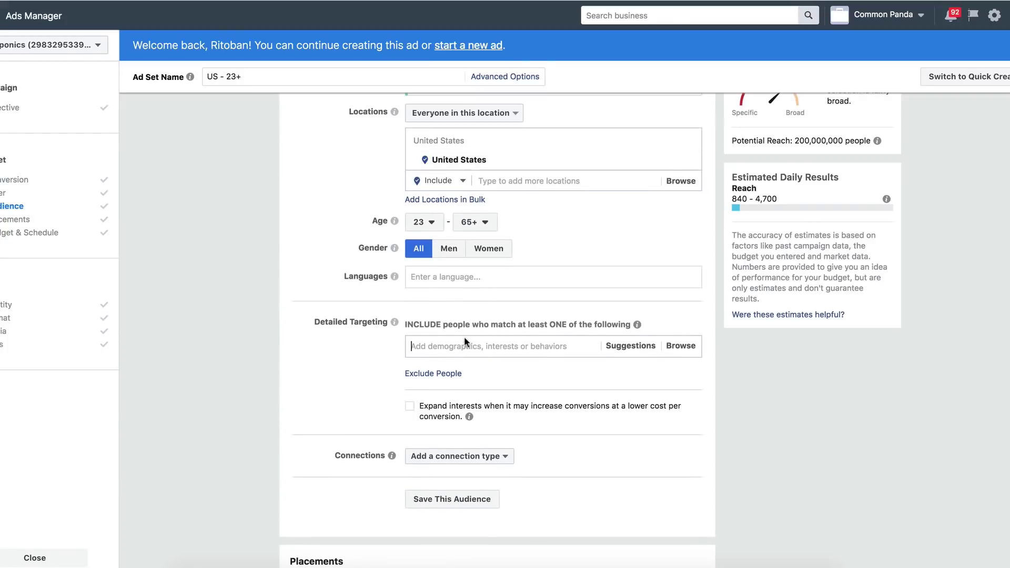
Step: In Ads Manager, search detailed targeting for "mobile photography" in quotation marks and include the matching "Mobile photography" interest
scroll(463, 336, "down", 3)
type("mobile p")
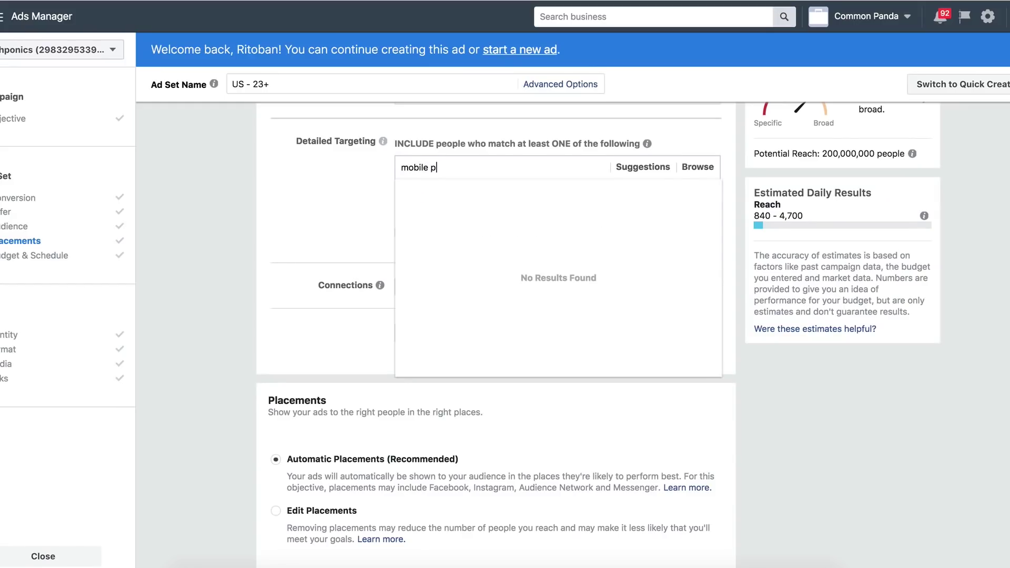
type("hotography")
scroll(551, 250, "down", 10)
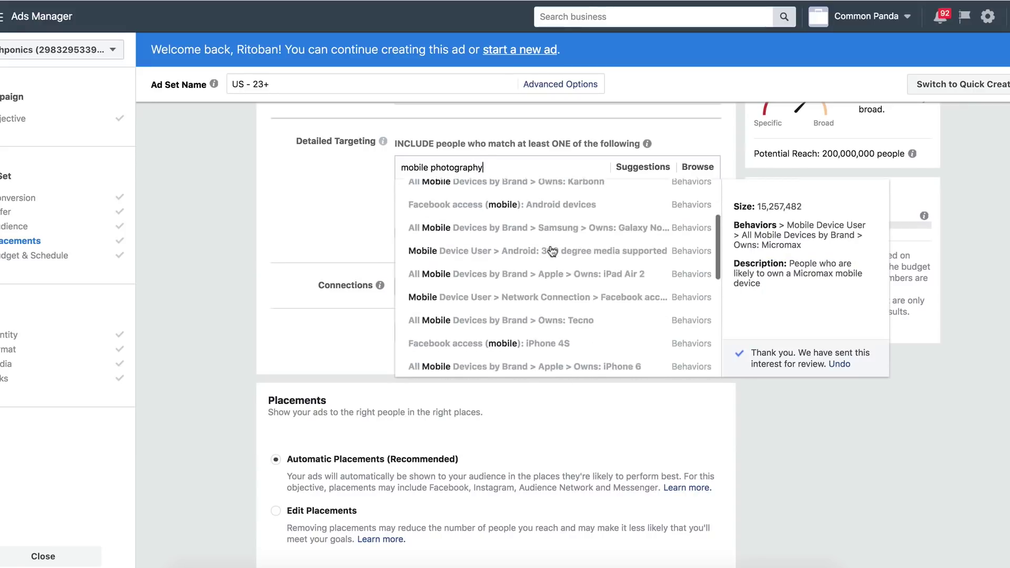
scroll(551, 251, "up", 10)
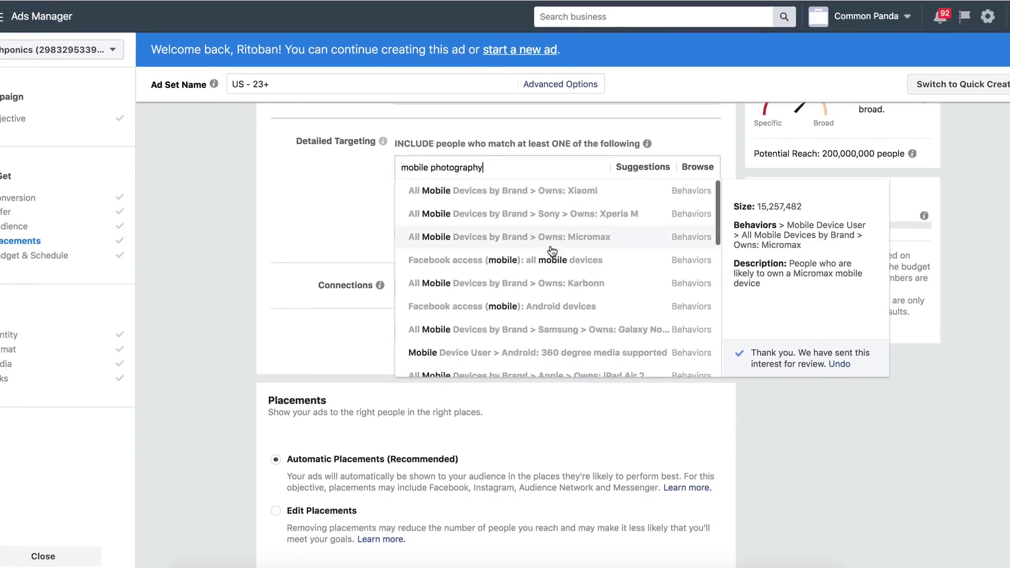
type("\"")
triple_click(404, 165)
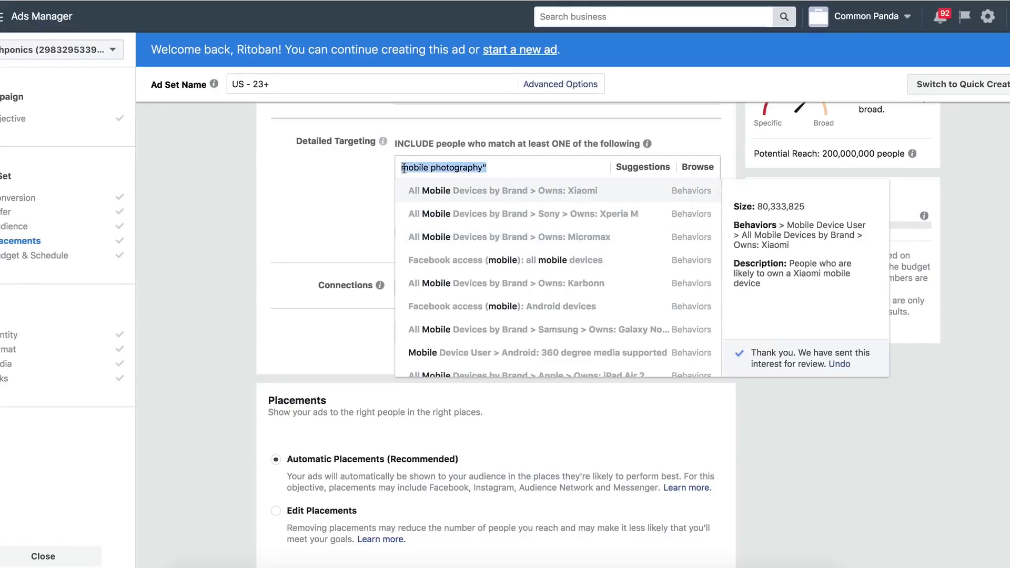
left_click(403, 168)
type("\"")
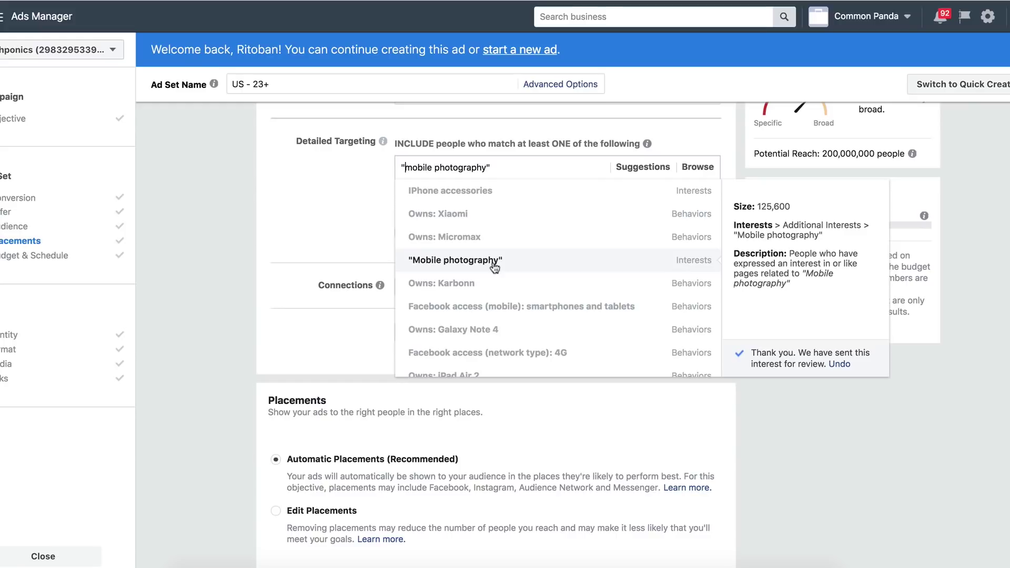
left_click(494, 266)
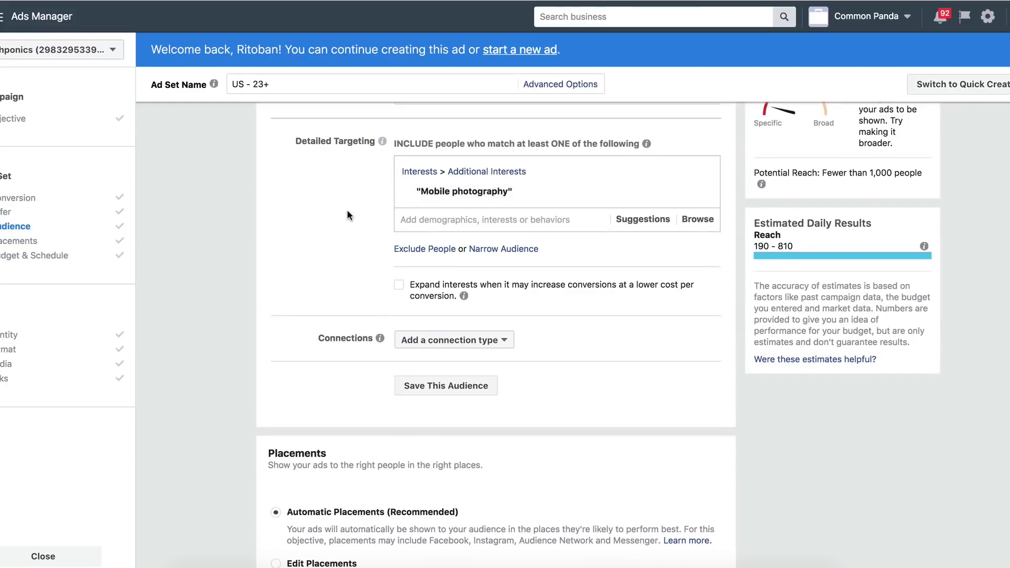
Step: Narrow the audience so people must also match the Engaged Shoppers purchase behavior
left_click(499, 250)
left_click(472, 273)
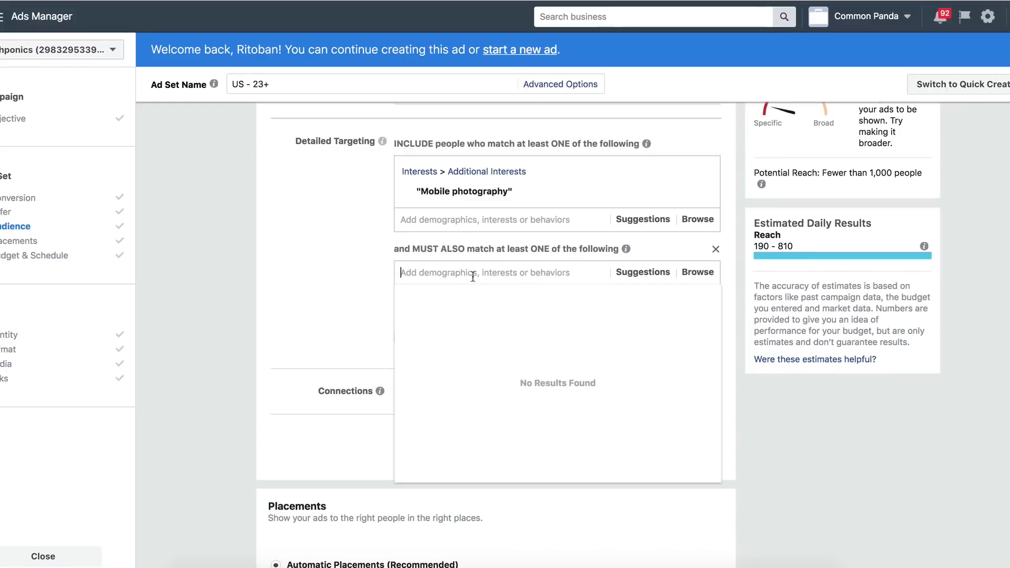
type("engaged ")
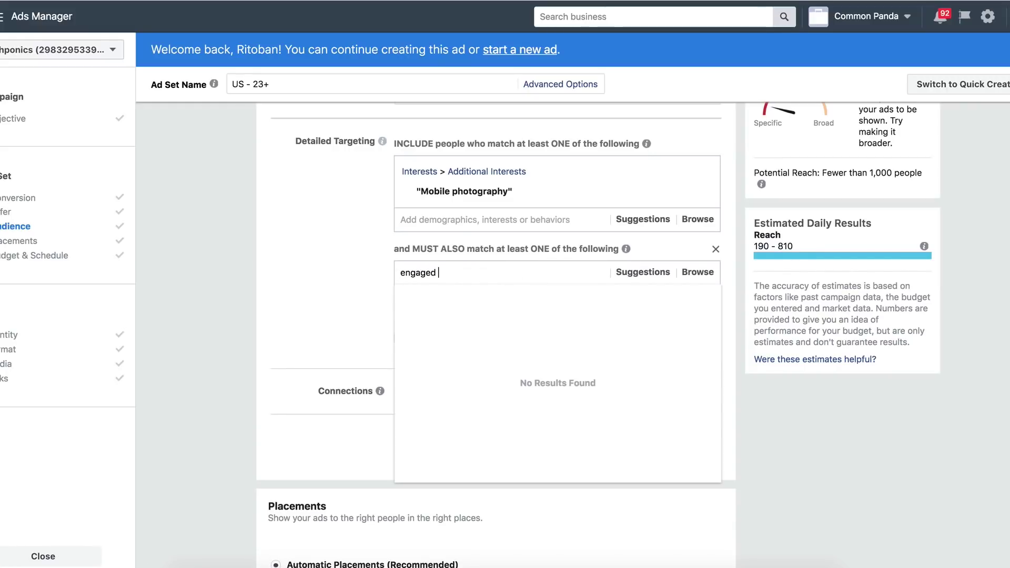
type("shopp")
left_click(463, 350)
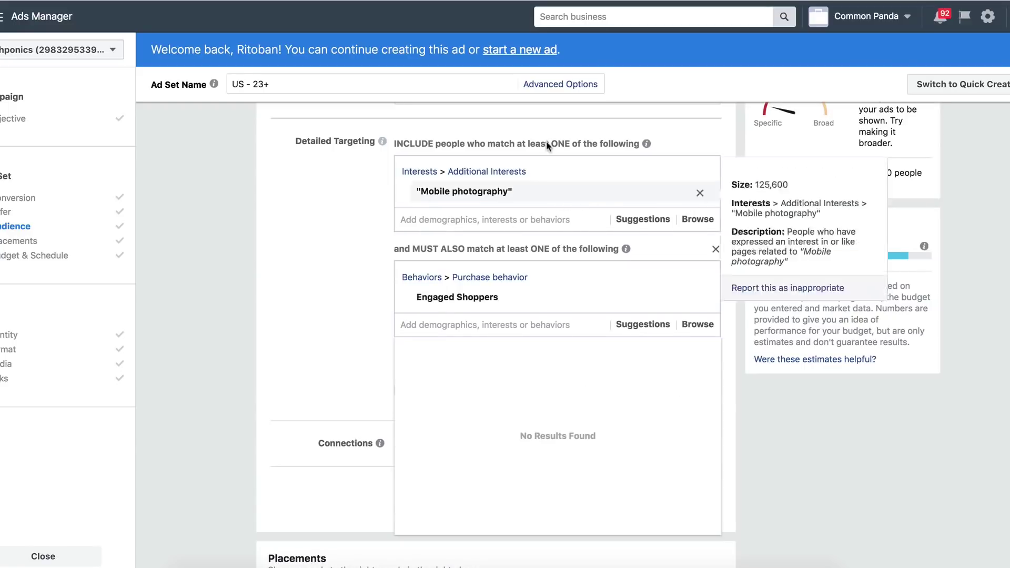
Step: Add the suggested interests IPhoneography, Camera phone and Amateur Photographer to the included targeting group
left_click(647, 219)
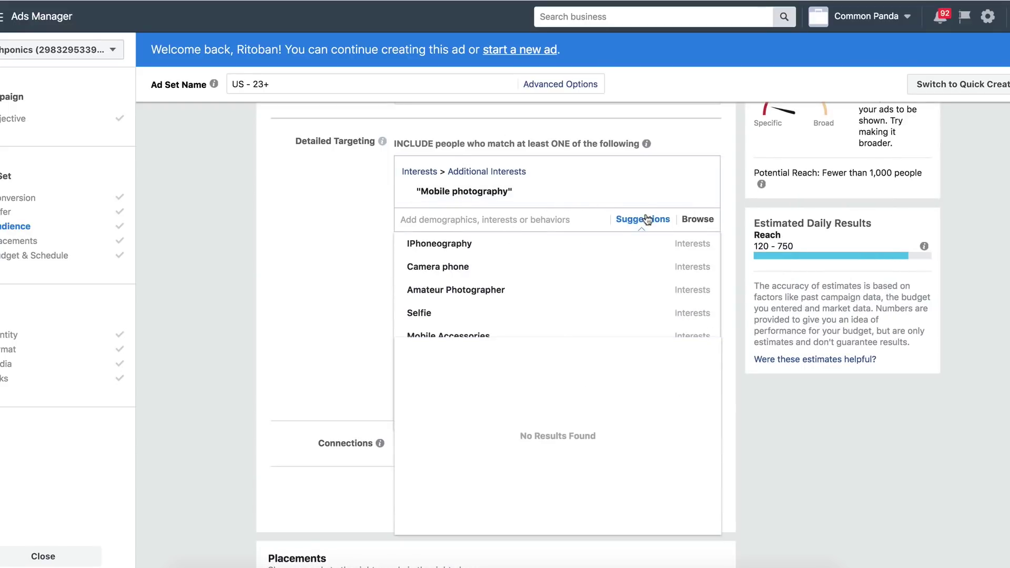
left_click(541, 244)
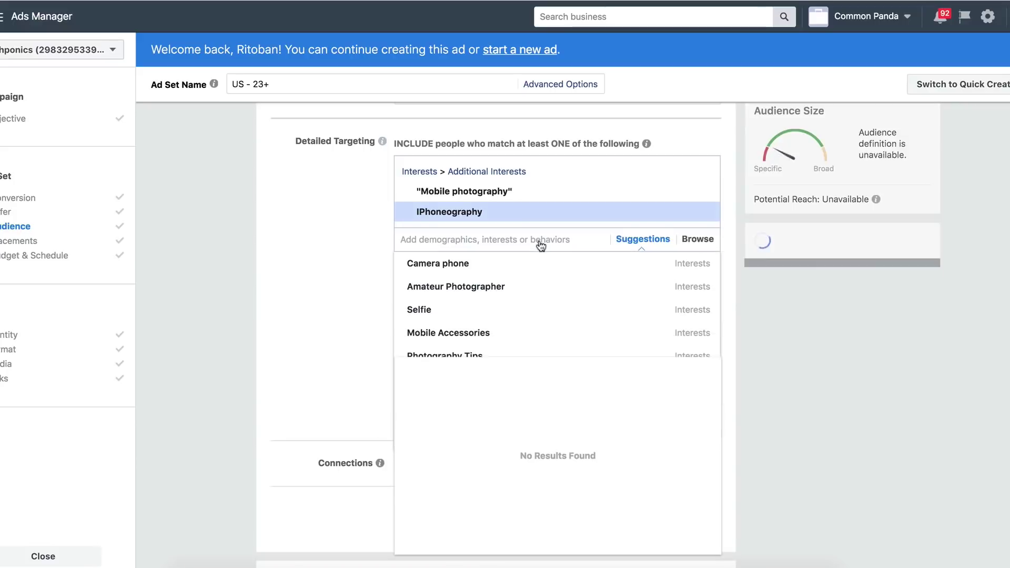
mouse_move(522, 270)
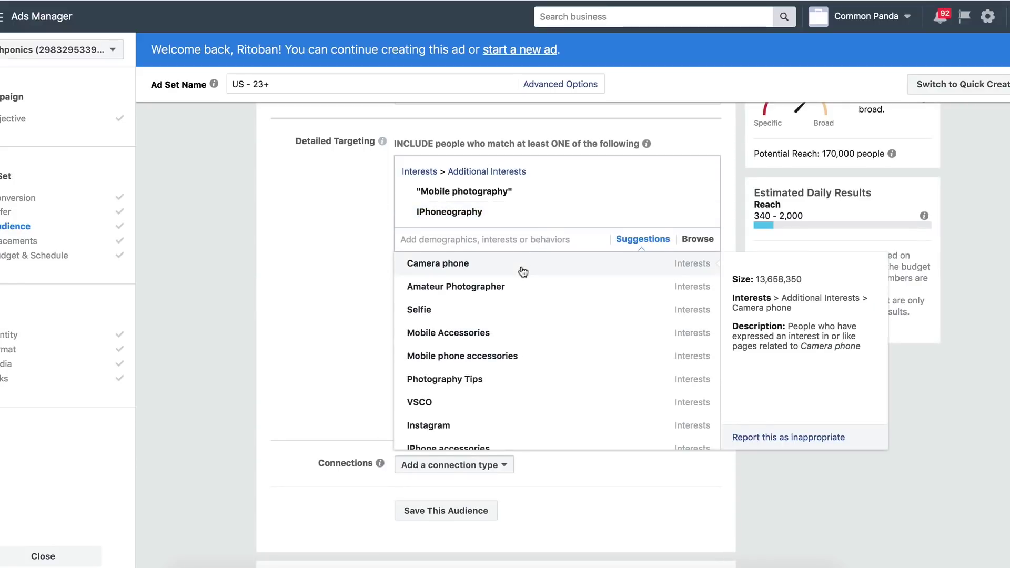
left_click(522, 270)
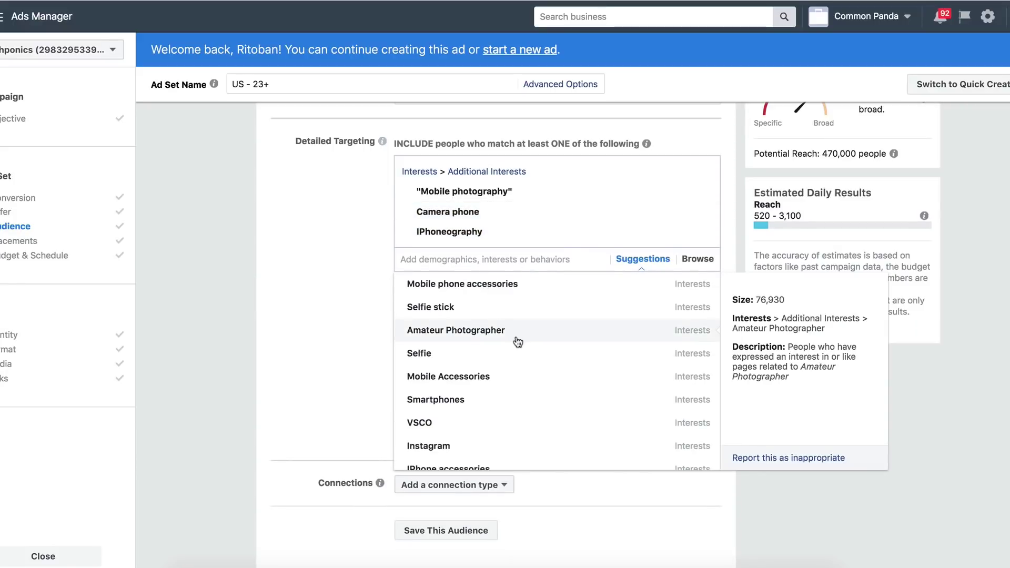
left_click(518, 341)
left_click(311, 267)
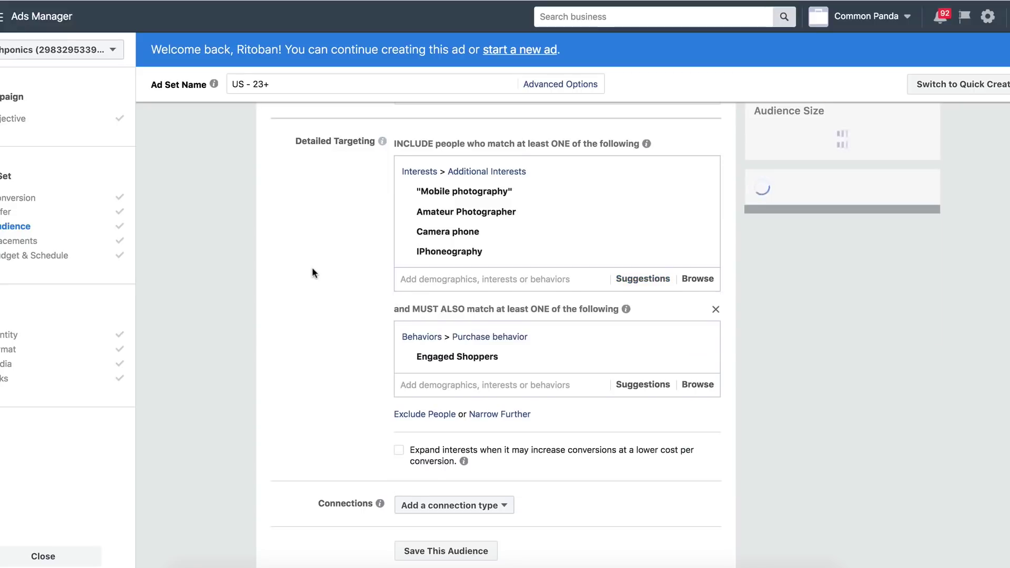
Step: Examine the audience's potential reach and the details of the included photography interests
mouse_move(505, 248)
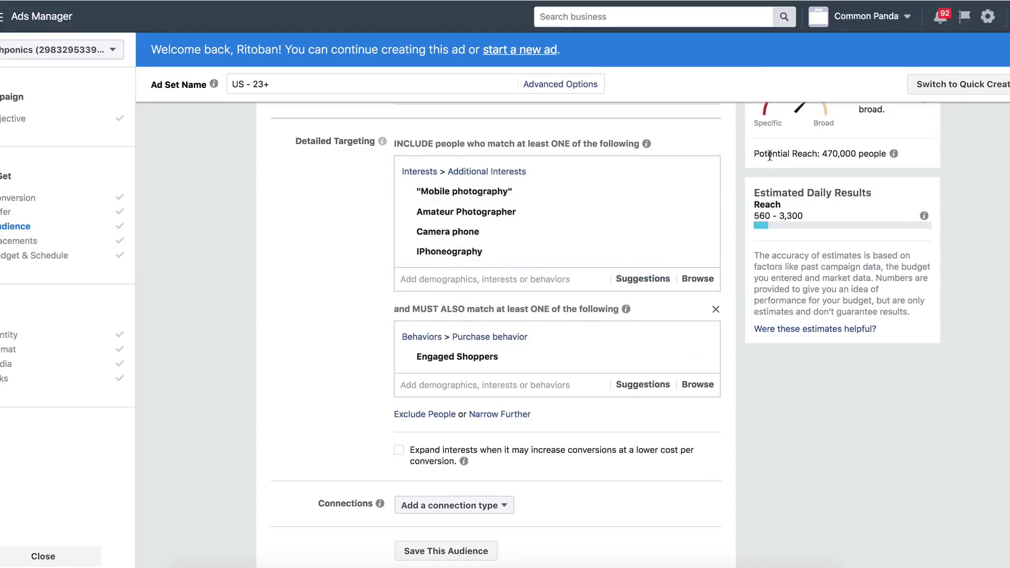
left_click_drag(769, 156, 870, 152)
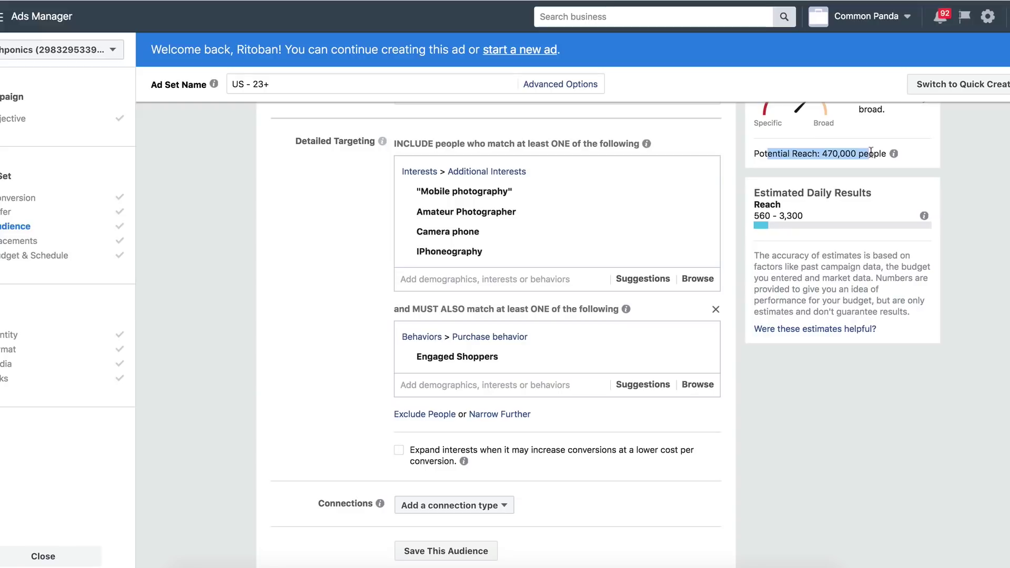
left_click(750, 465)
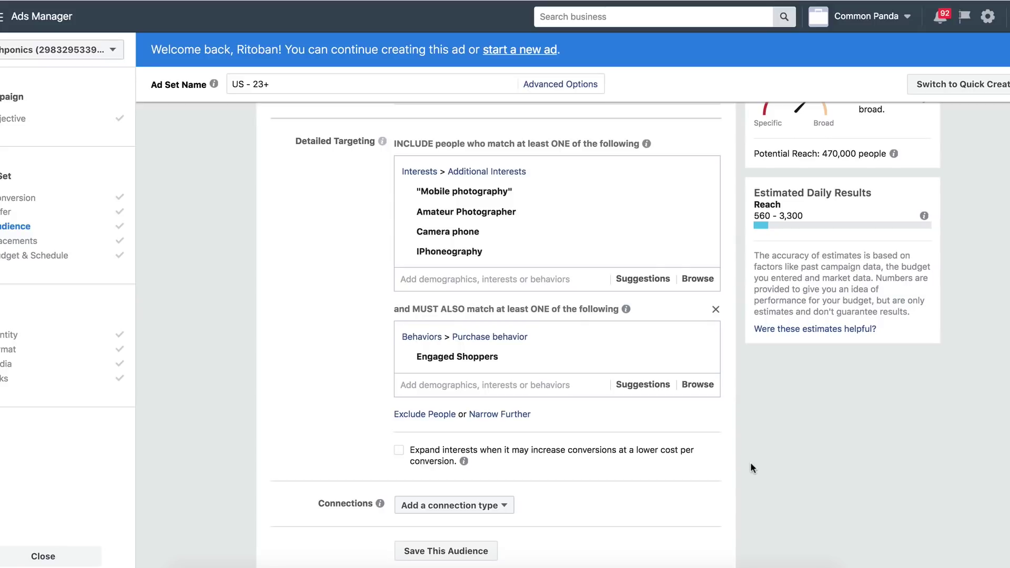
mouse_move(639, 146)
mouse_move(507, 195)
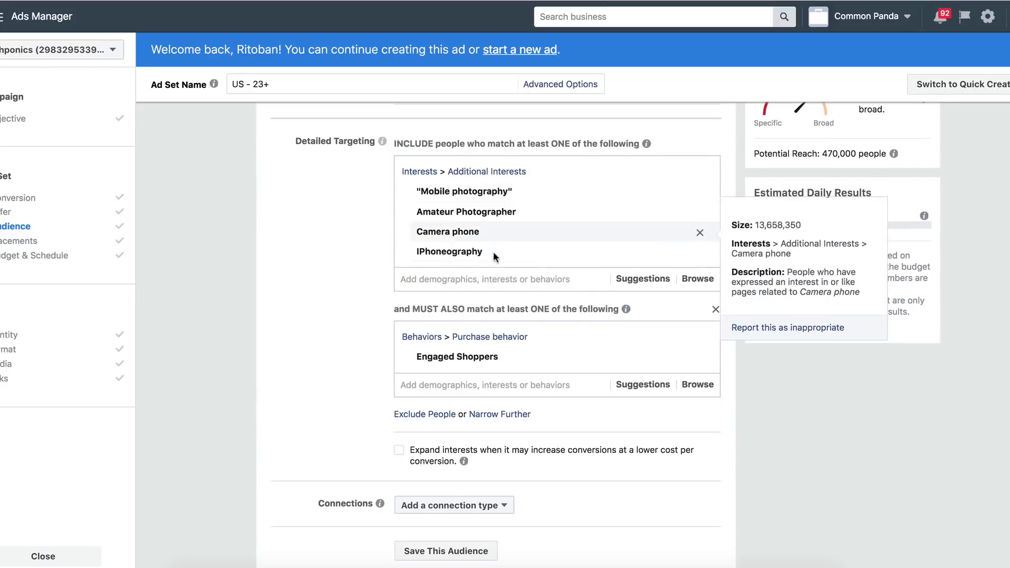
mouse_move(526, 231)
mouse_move(554, 188)
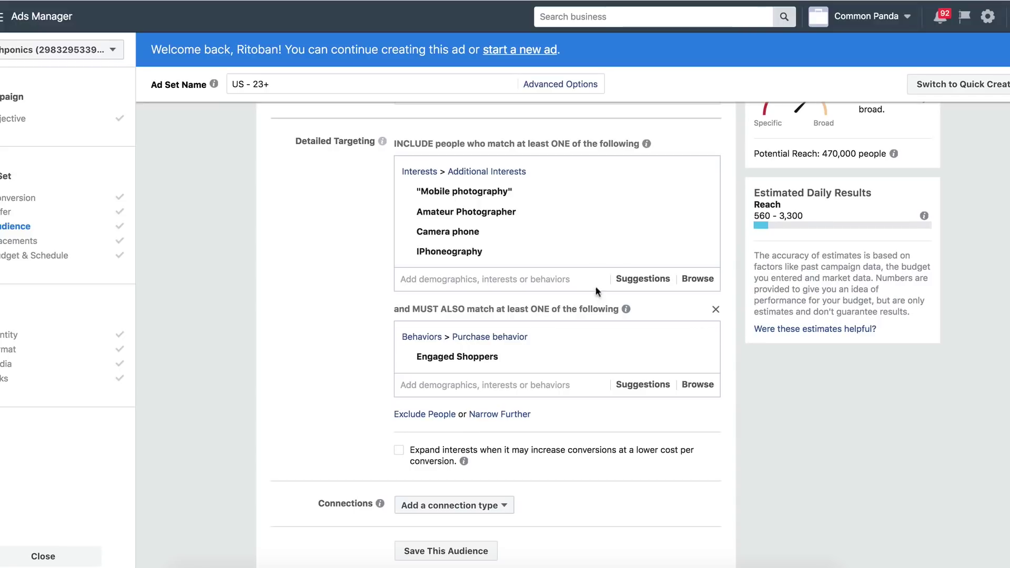
mouse_move(647, 211)
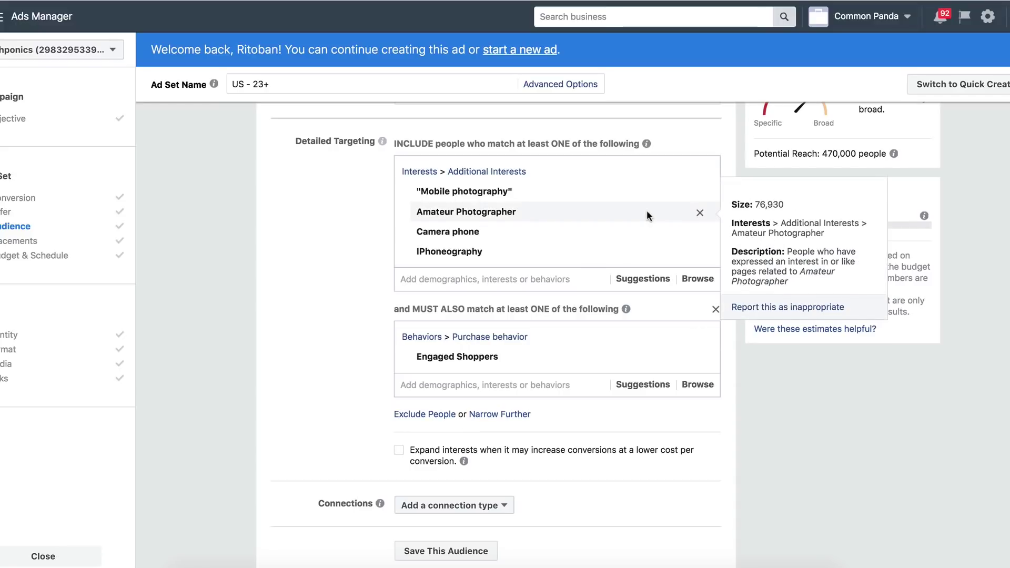
Step: Clear all included photography interests and include the Mobile phone accessories interest instead
left_click(700, 174)
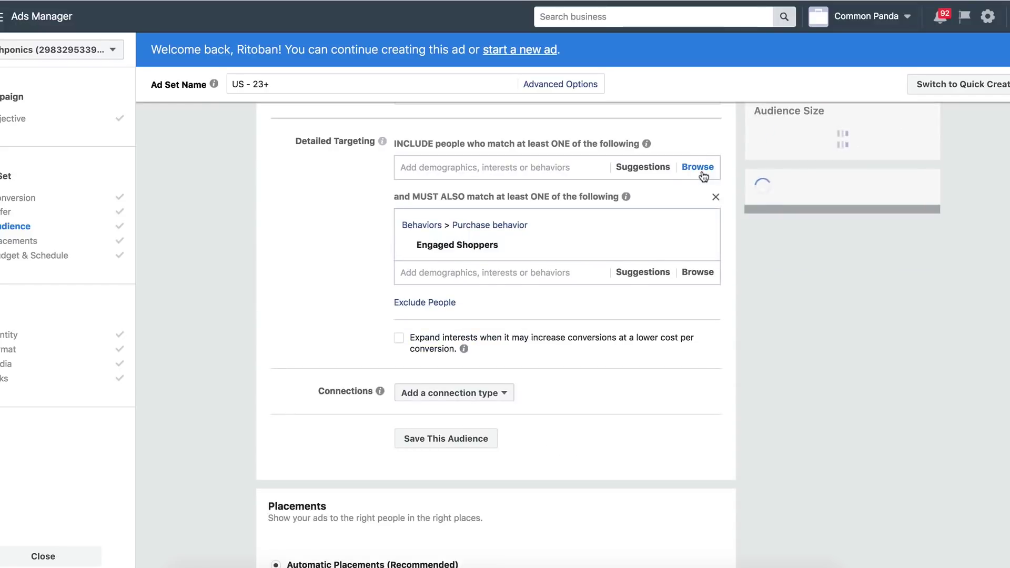
left_click(551, 163)
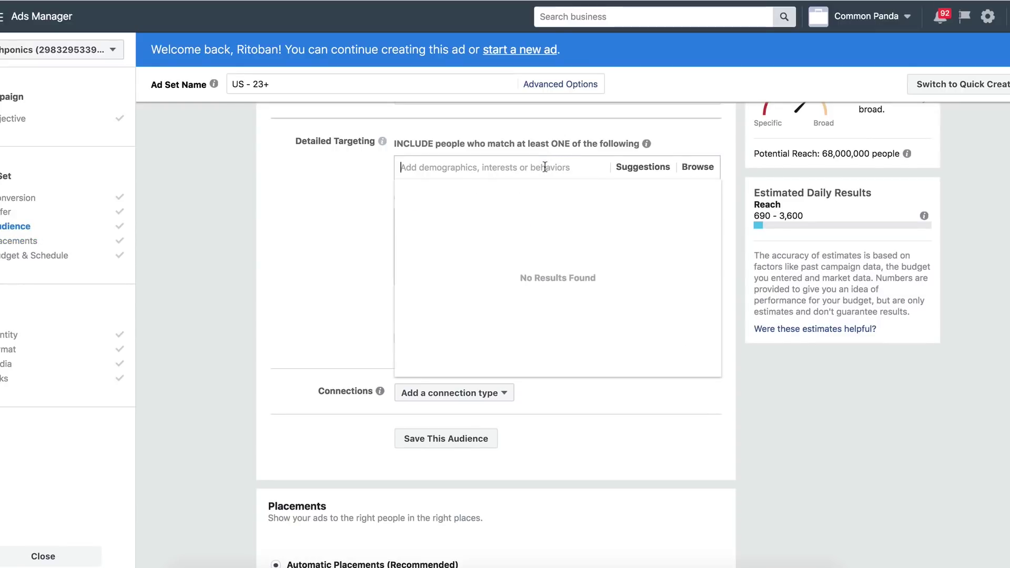
type("mobile phone acces")
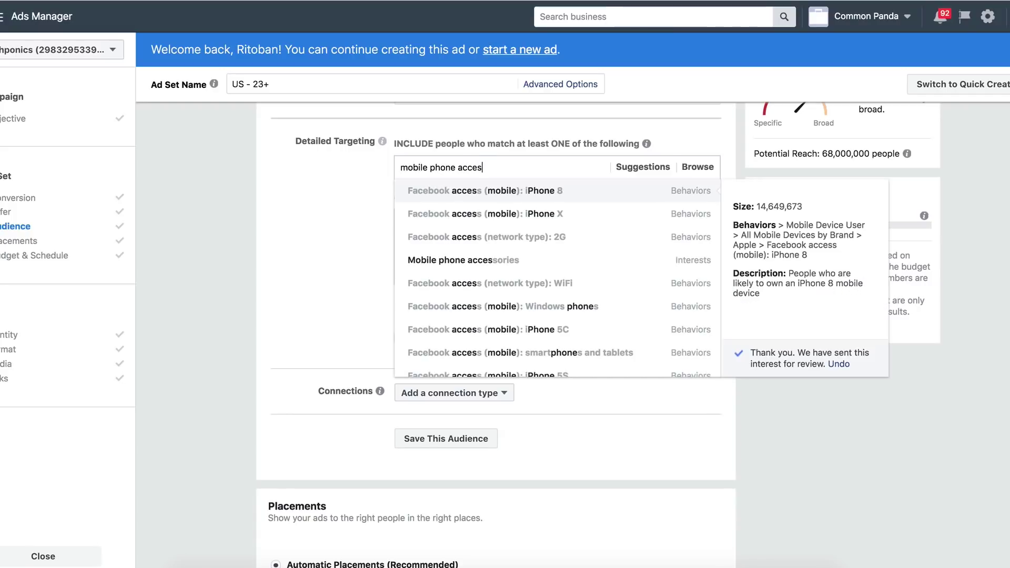
left_click(473, 259)
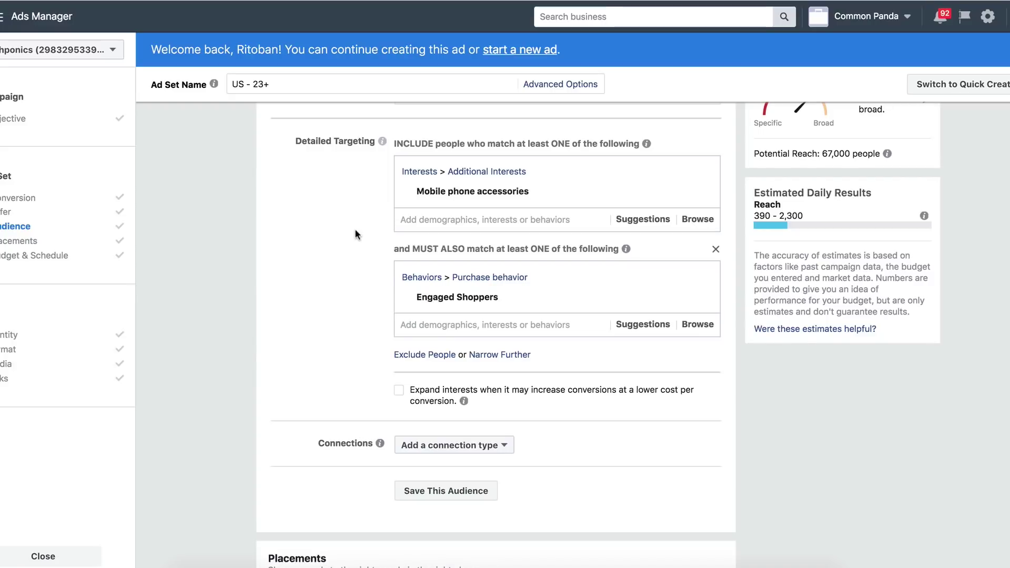
Step: Add the suggested interests IPhone accessories and Mobile Accessories to the included group and look through the remaining suggestions
mouse_move(444, 303)
left_click(640, 222)
left_click(640, 222)
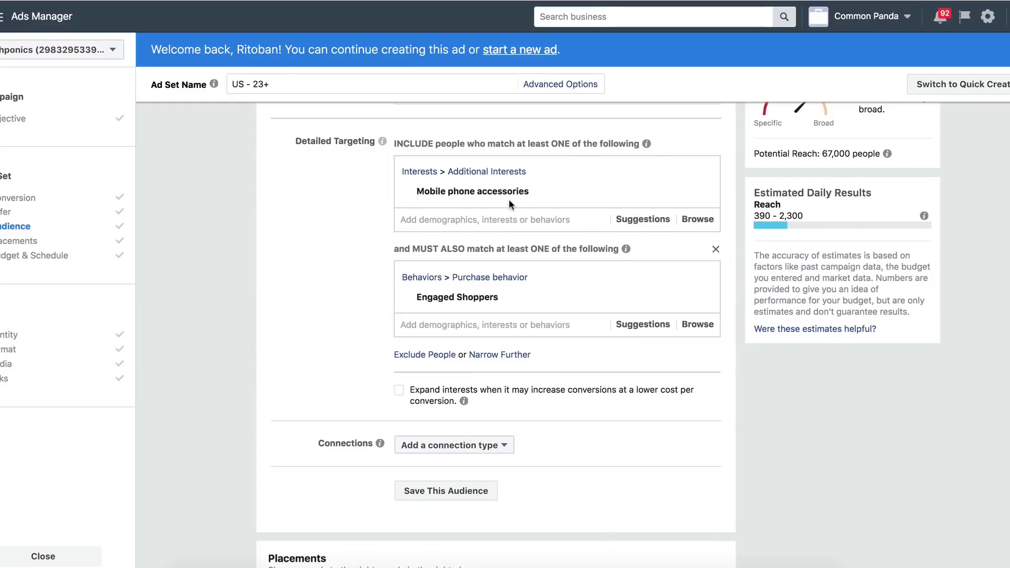
left_click(629, 221)
left_click(491, 269)
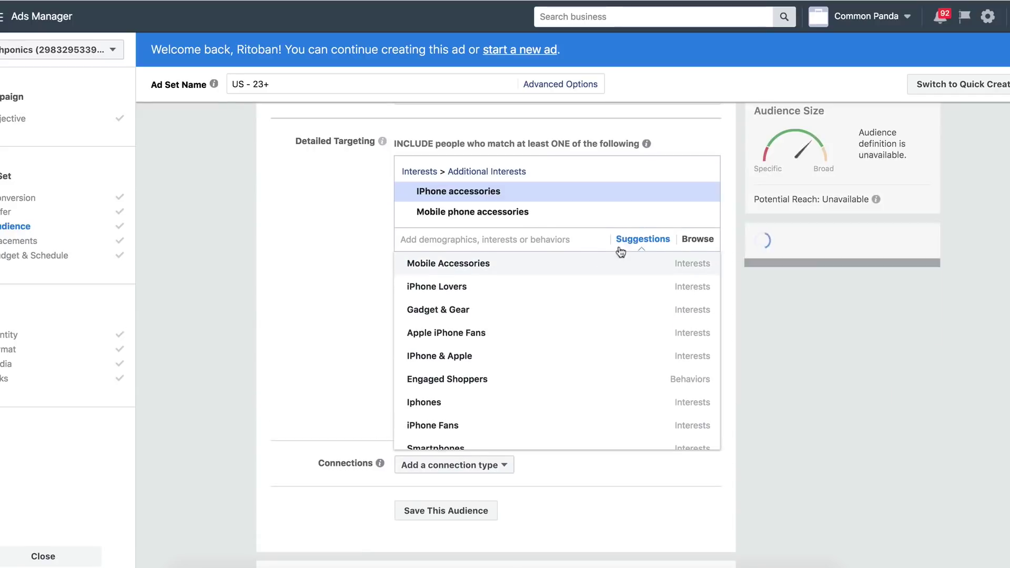
left_click(591, 268)
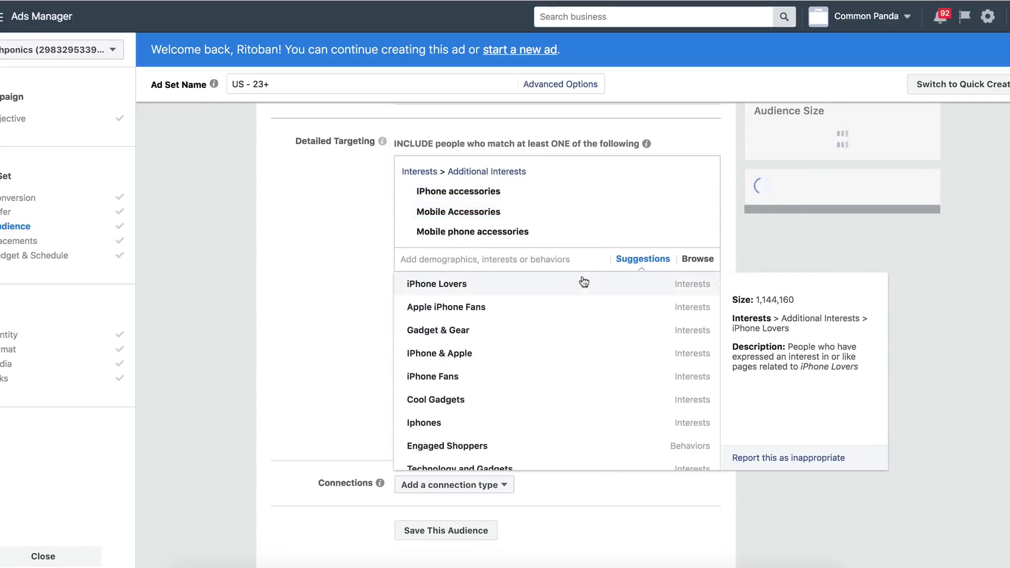
mouse_move(577, 321)
scroll(571, 334, "down", 5)
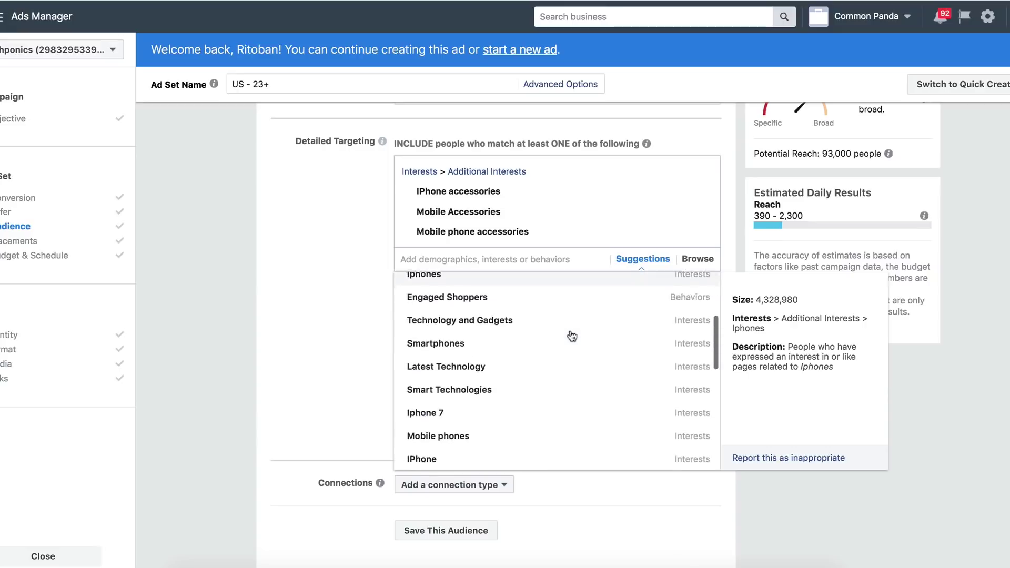
scroll(571, 337, "down", 5)
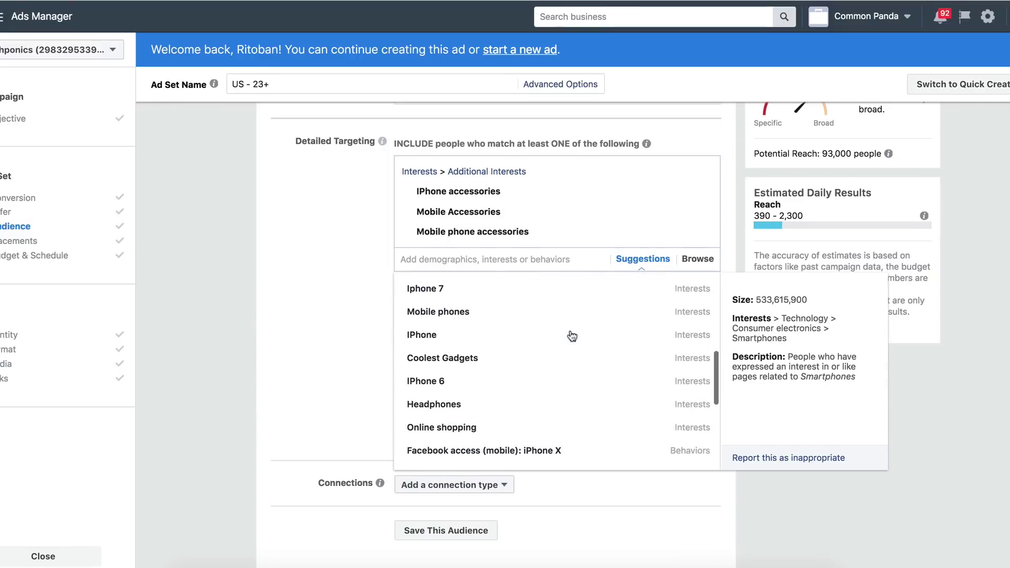
left_click(368, 342)
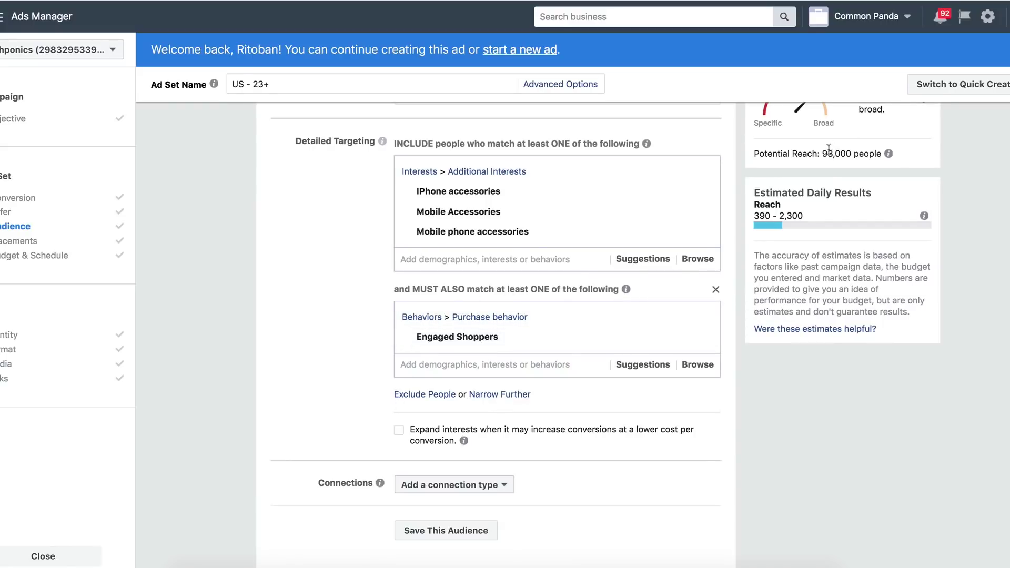
Step: Remove the MUST ALSO match condition with Engaged Shoppers and check the potential reach
left_click(716, 292)
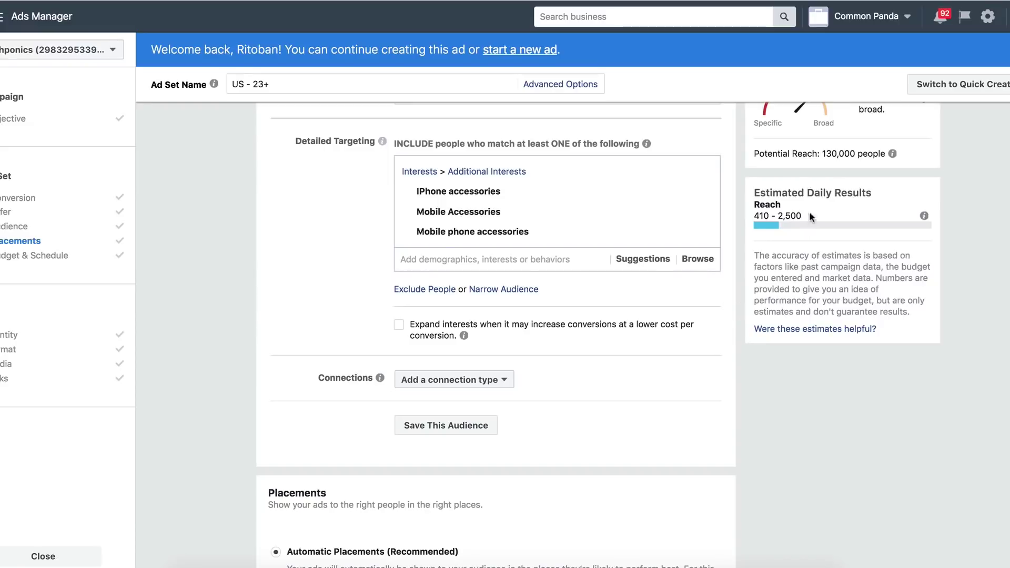
left_click_drag(823, 154, 856, 154)
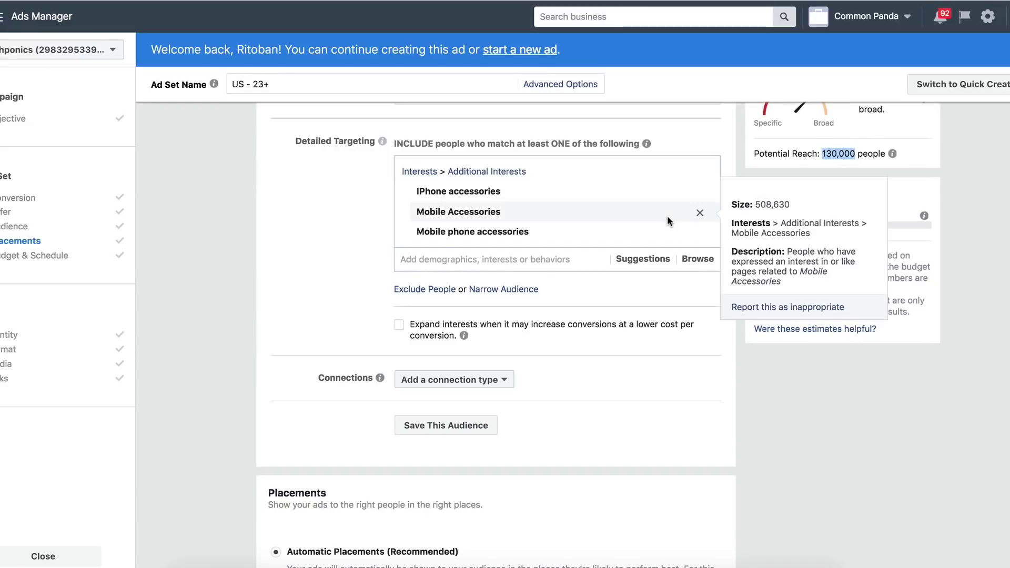
Step: Clear all included phone accessories interests and include the IPhone interest instead
left_click(646, 259)
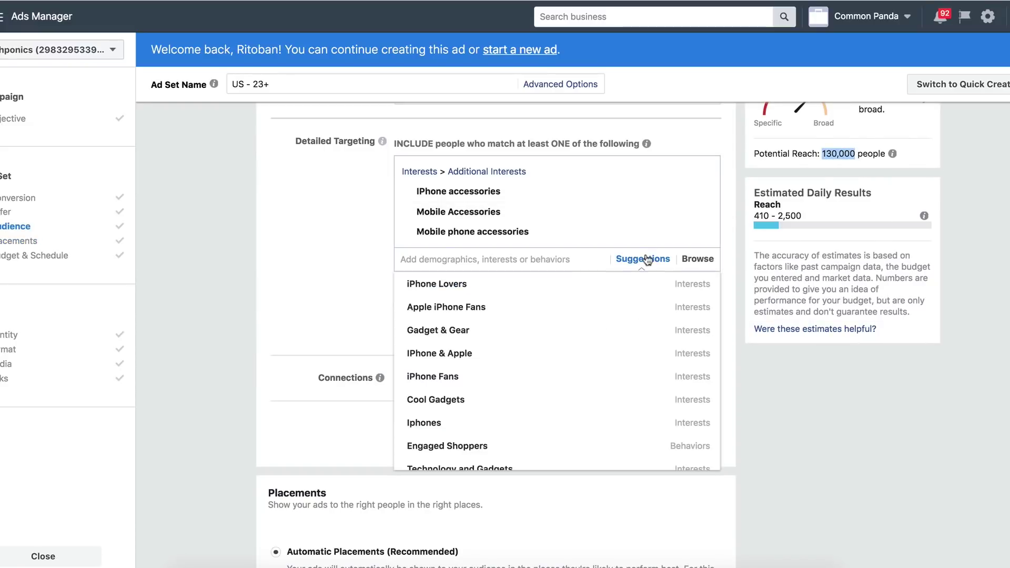
left_click(346, 240)
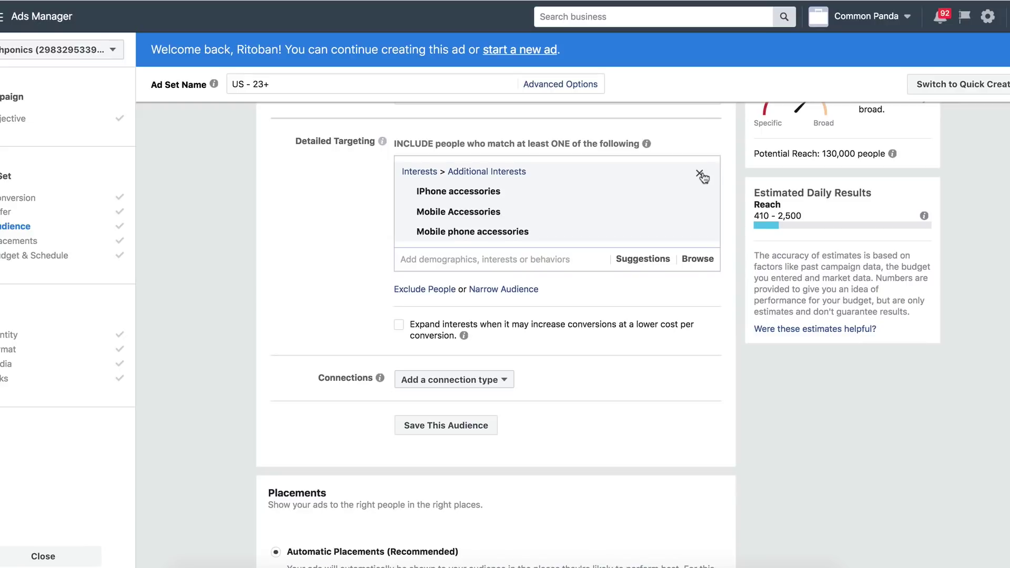
left_click(700, 174)
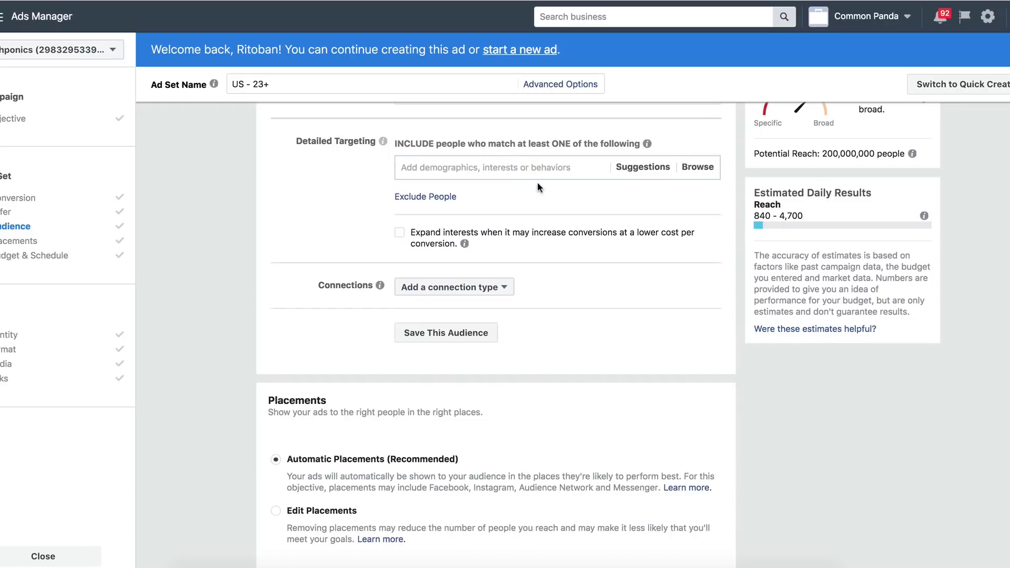
left_click(512, 164)
type("iphone")
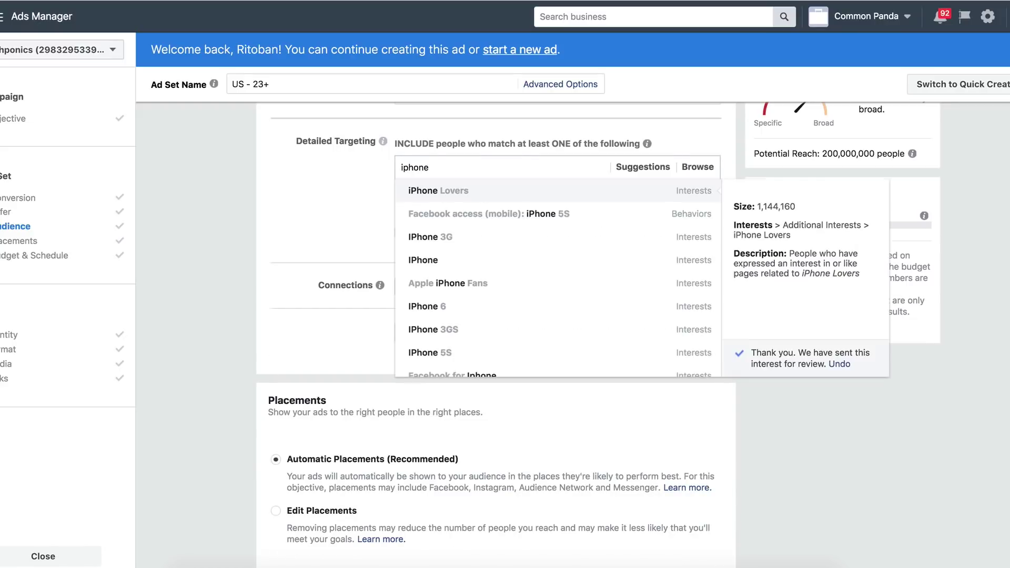
left_click(487, 260)
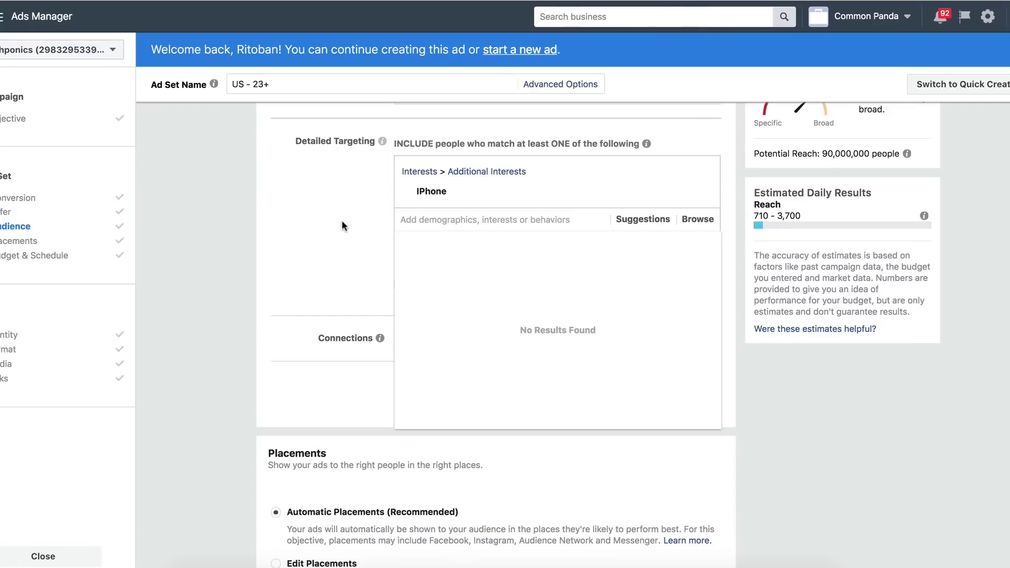
Step: Narrow the IPhone audience to people who must also match the Zoom lens interest and check the potential reach
left_click(488, 256)
left_click(484, 265)
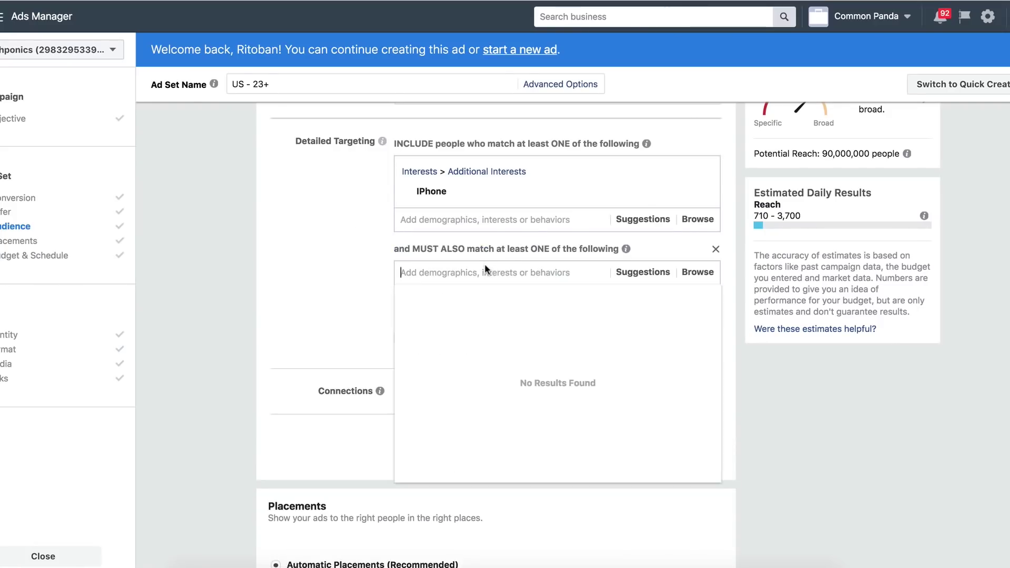
type("zoom len")
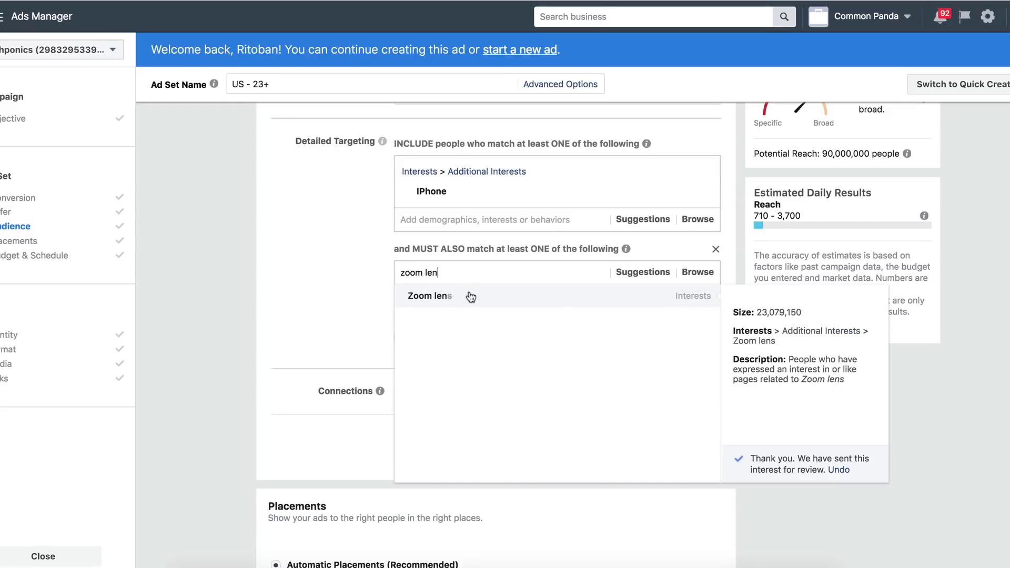
left_click(470, 296)
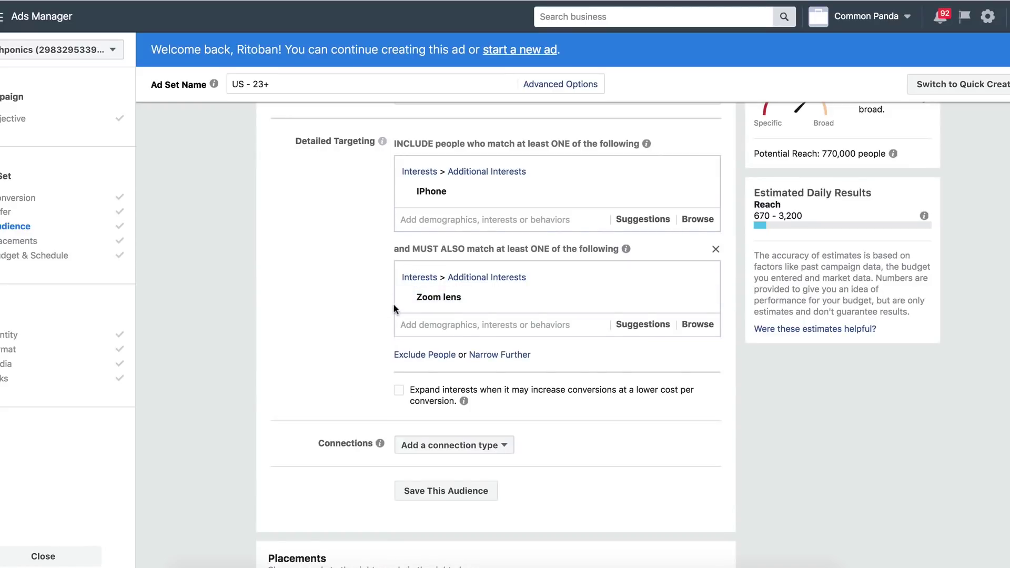
double_click(823, 154)
left_click_drag(880, 153, 884, 154)
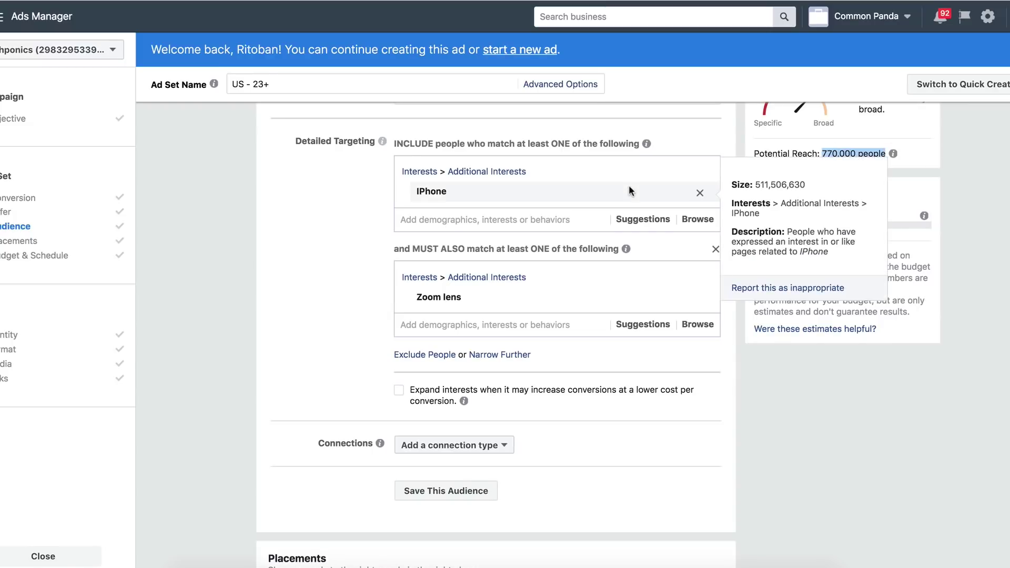
mouse_move(437, 193)
mouse_move(480, 201)
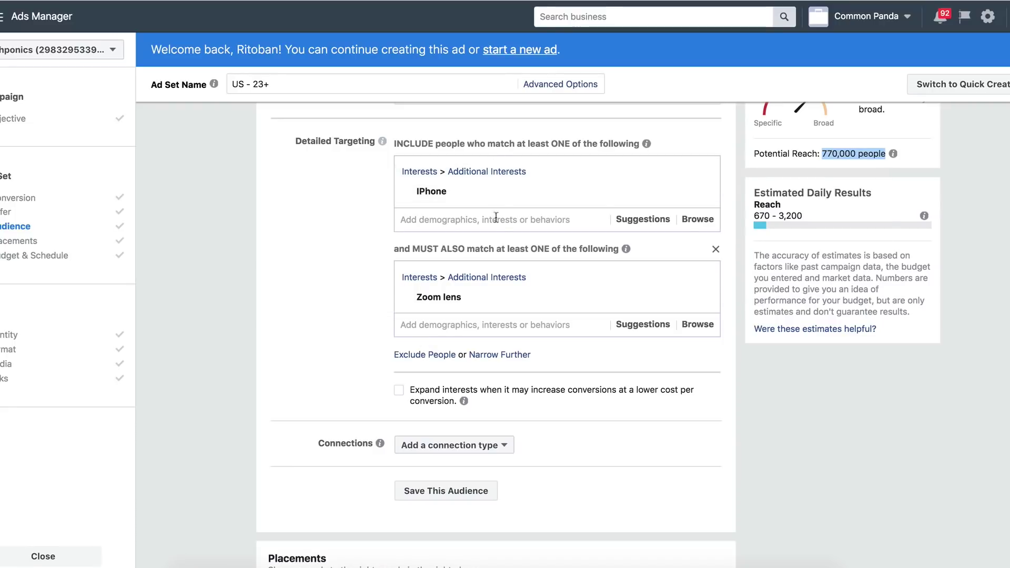
left_click(428, 258)
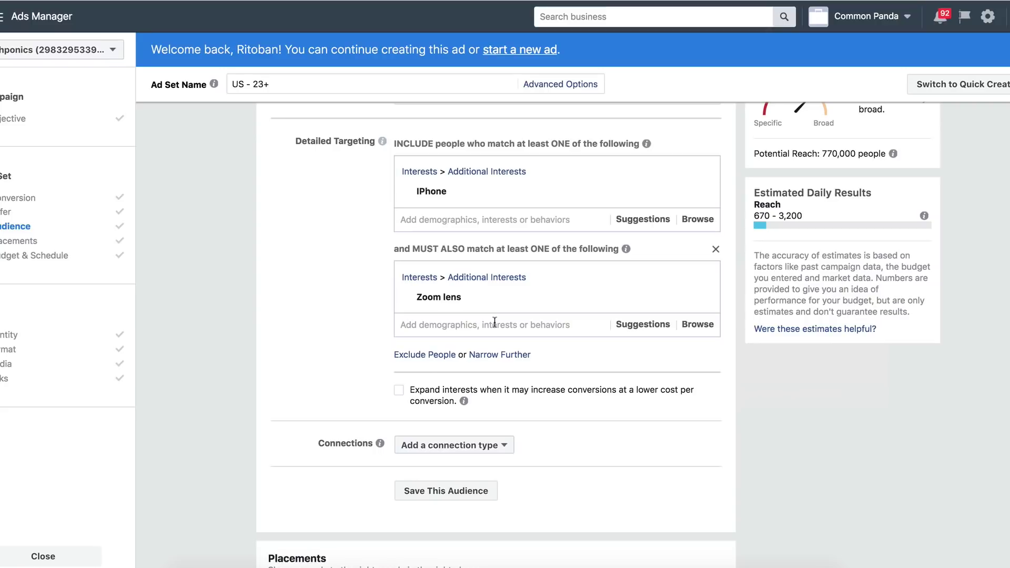
mouse_move(489, 192)
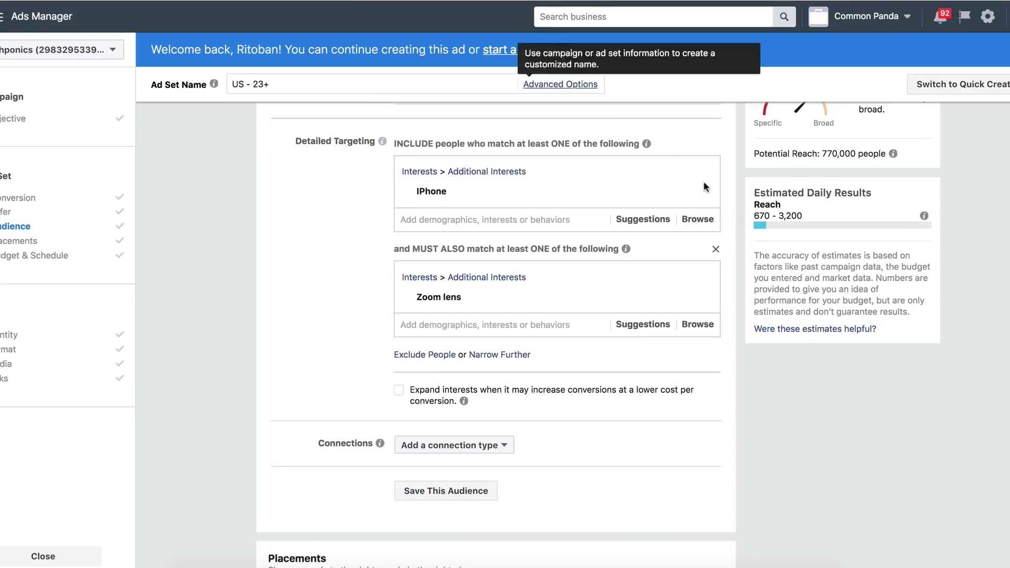
Step: Replace the included IPhone interest with the Charm bracelet interest
left_click(702, 194)
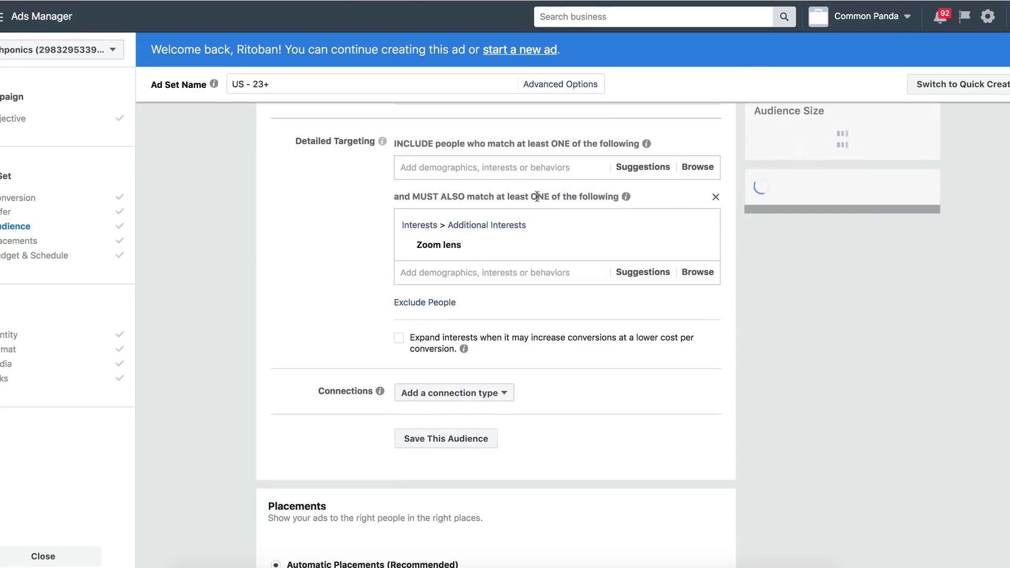
left_click(526, 166)
type("charm ")
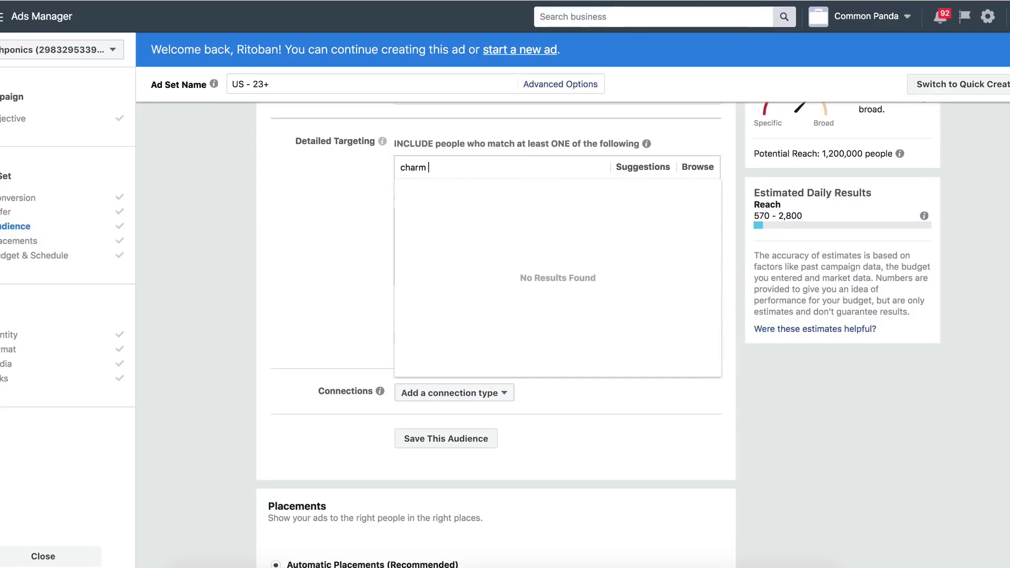
type("bra")
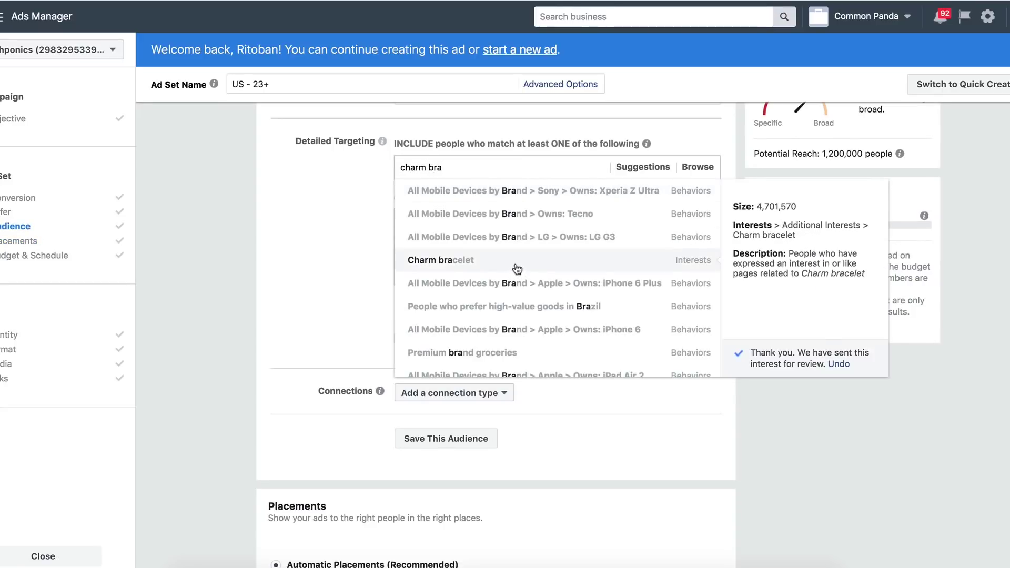
left_click(421, 257)
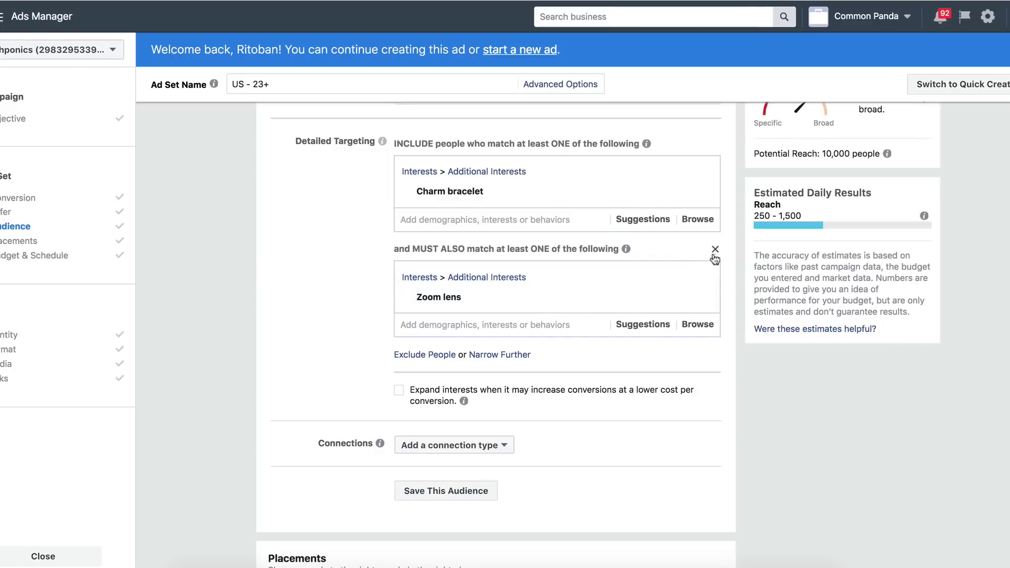
Step: Replace the Zoom lens MUST ALSO match condition with the Engaged Shoppers behavior and check the potential reach
left_click(715, 249)
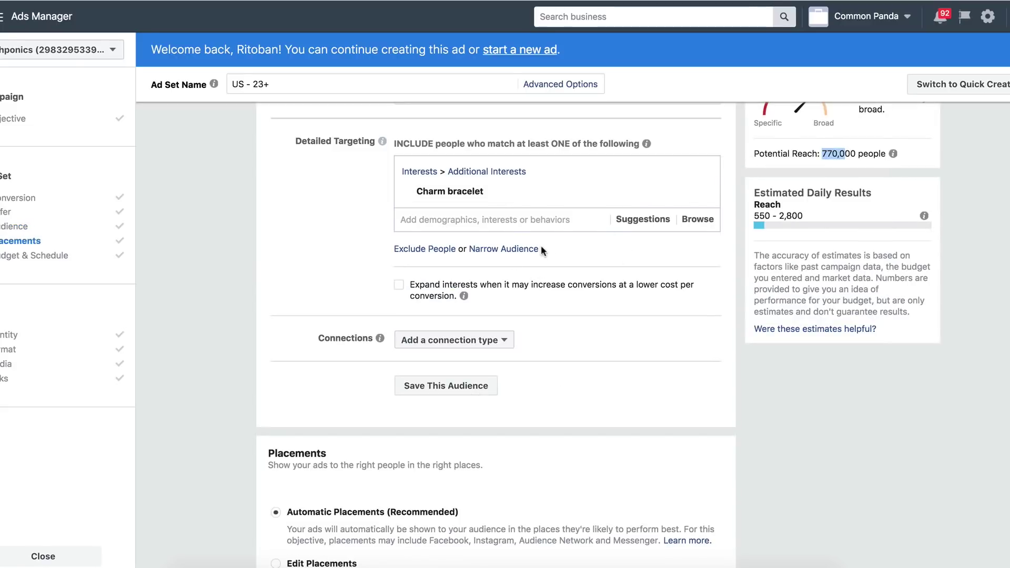
left_click(500, 249)
left_click(481, 269)
type("engage")
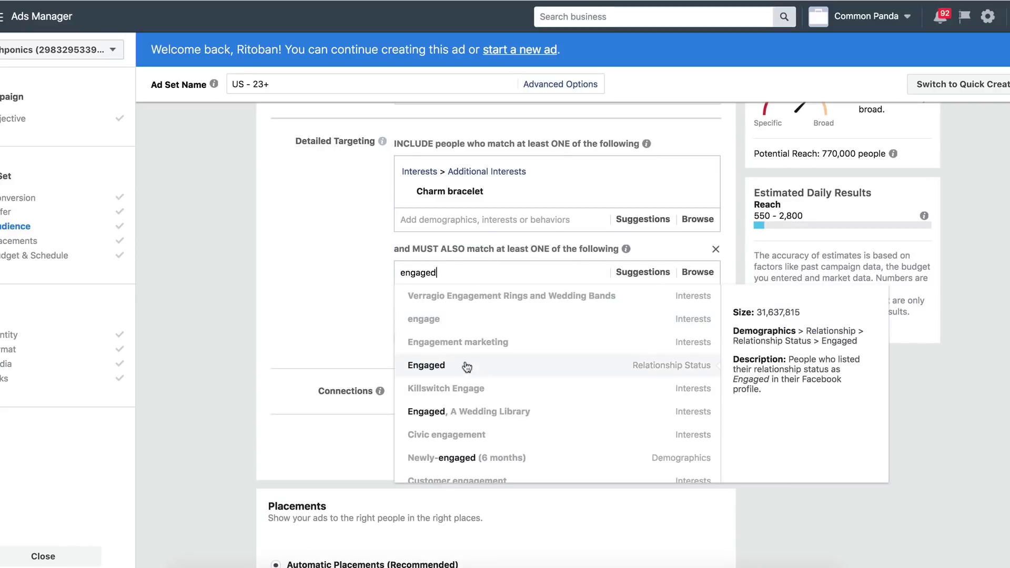
type("dsh")
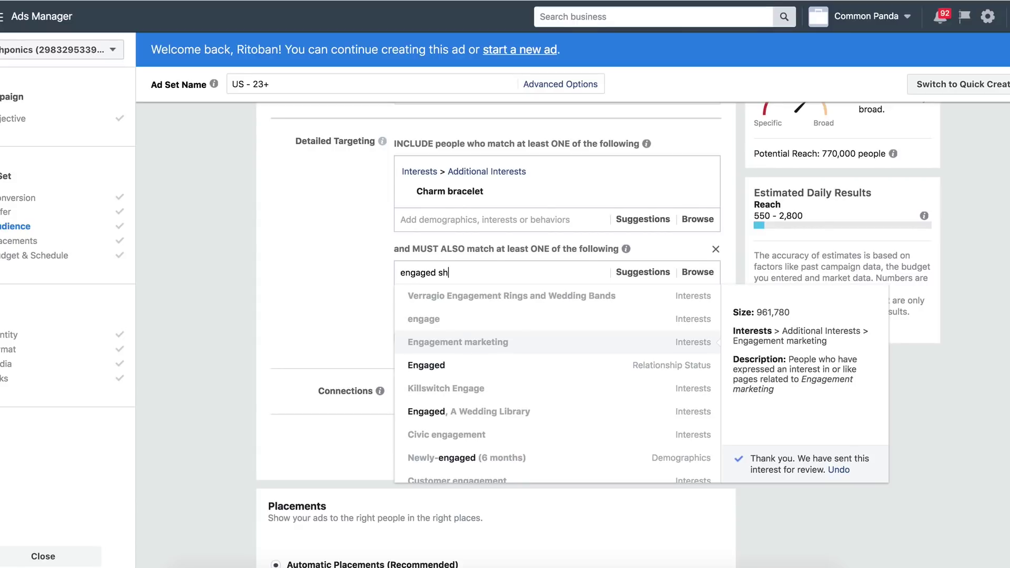
left_click(444, 368)
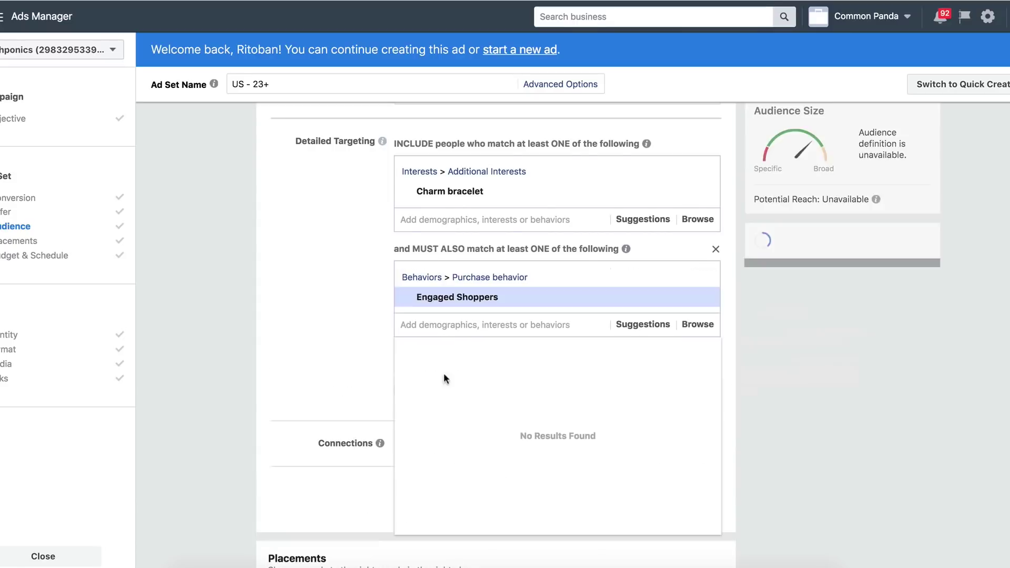
left_click(370, 330)
left_click_drag(822, 153, 870, 153)
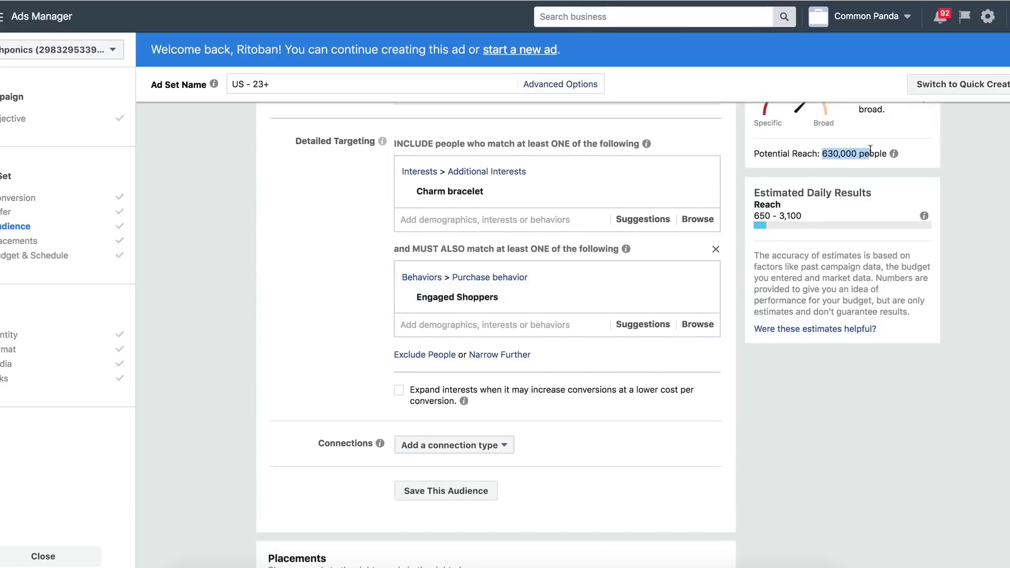
left_click(870, 151)
mouse_move(484, 187)
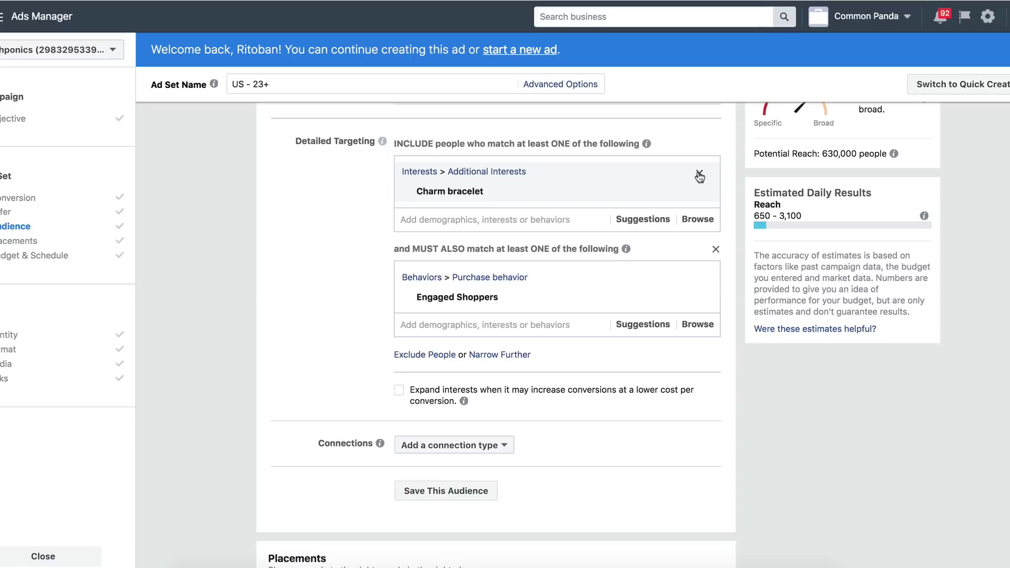
Step: Replace the Charm bracelet interest with Bracelet and consult the charm bracelet tangent keywords in the FB Interest Categories spreadsheet
left_click(700, 177)
type("bracel")
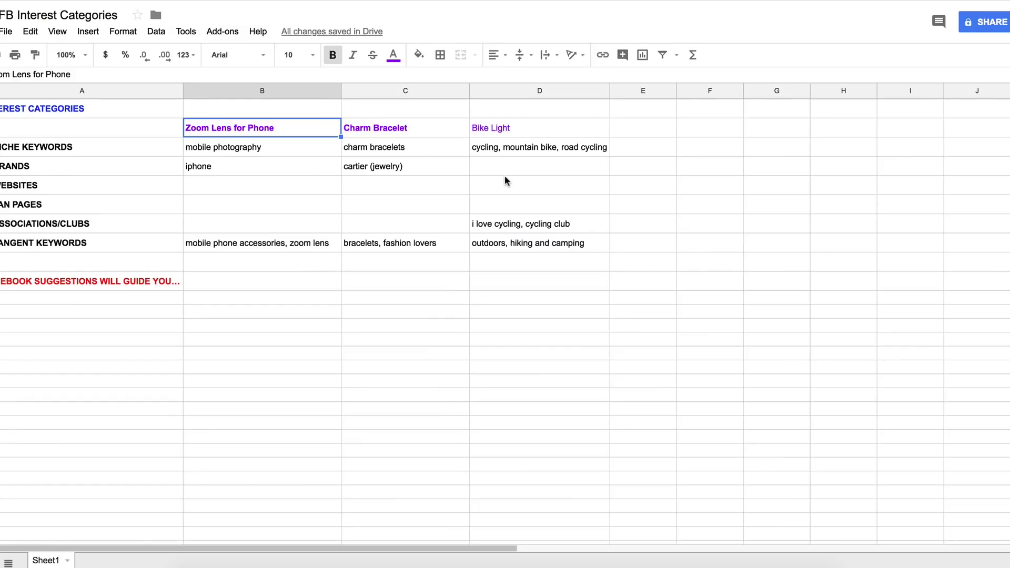
left_click(394, 244)
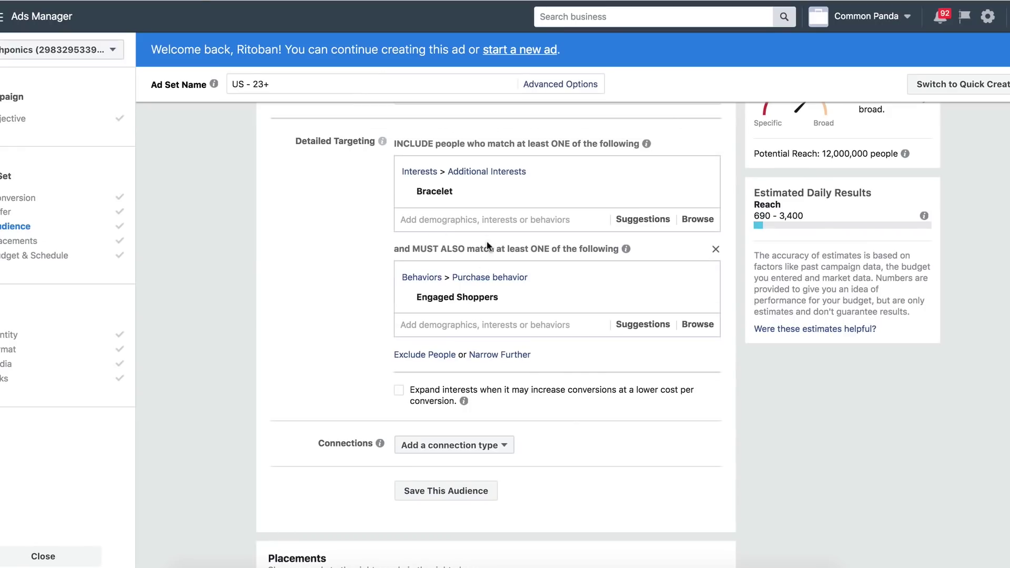
Step: Narrow the Bracelet audience further with the fashion lovers interest and remove the Engaged Shoppers condition
left_click(526, 359)
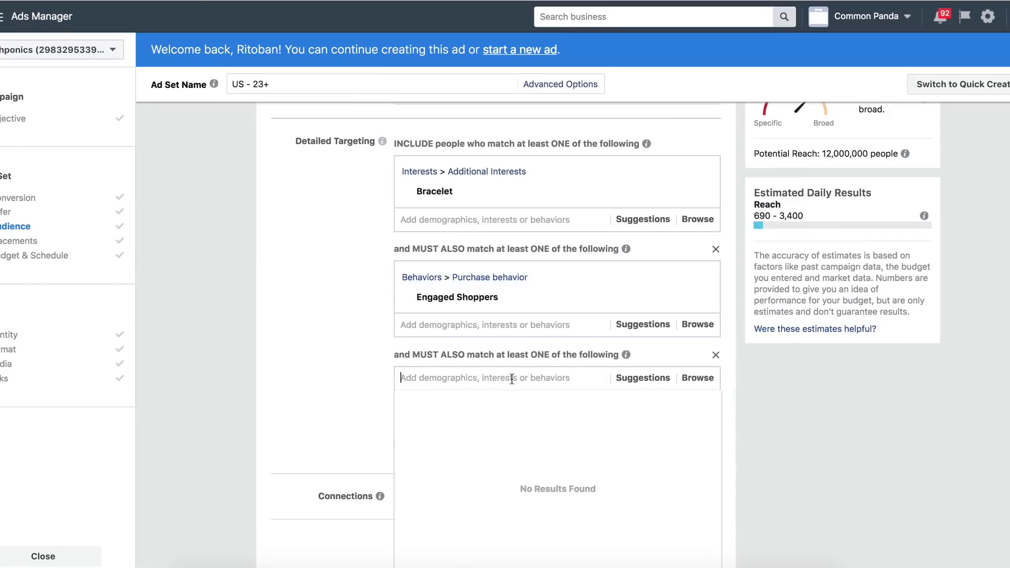
type("fashion lov")
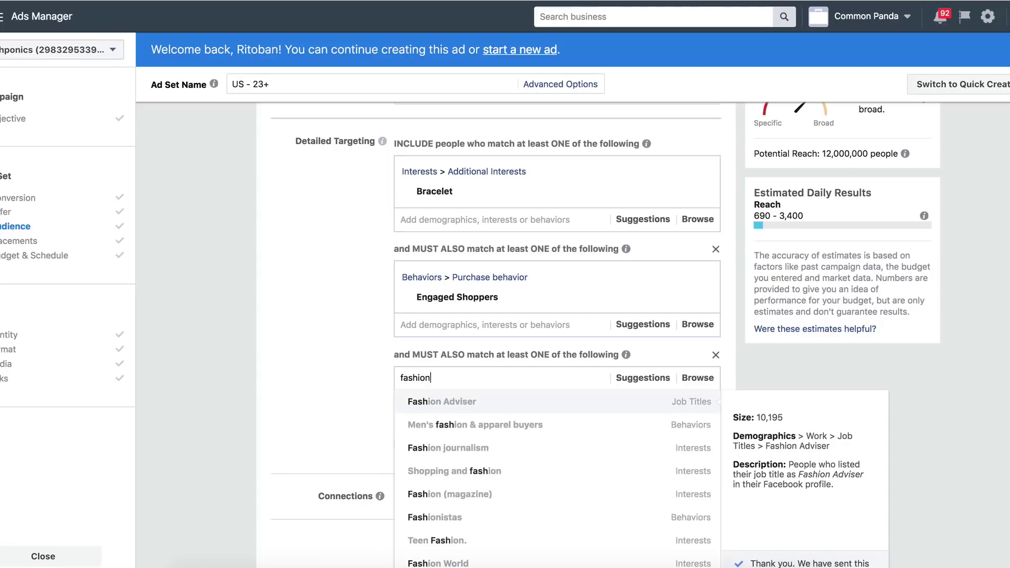
left_click(473, 413)
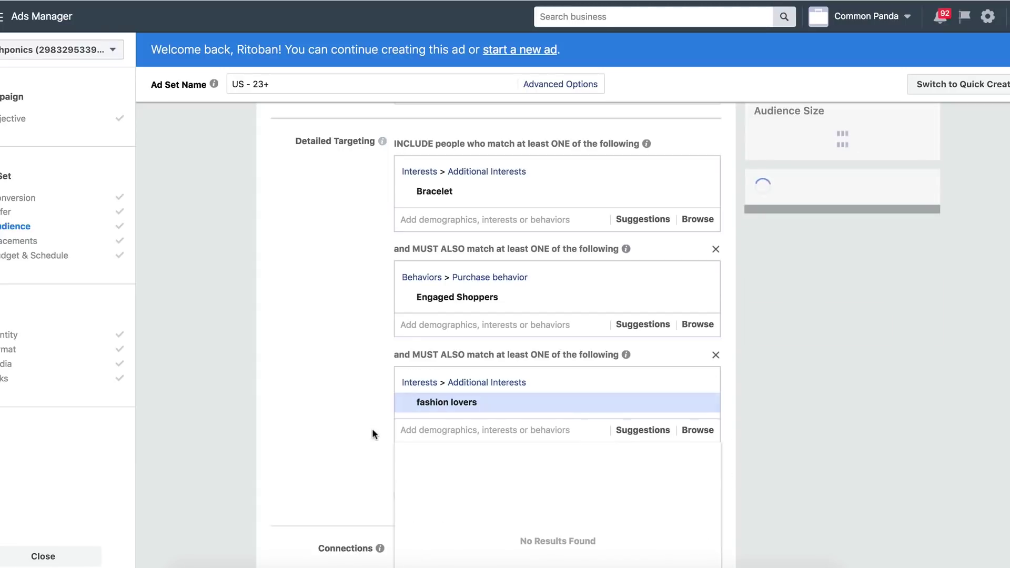
scroll(646, 330, "down", 3)
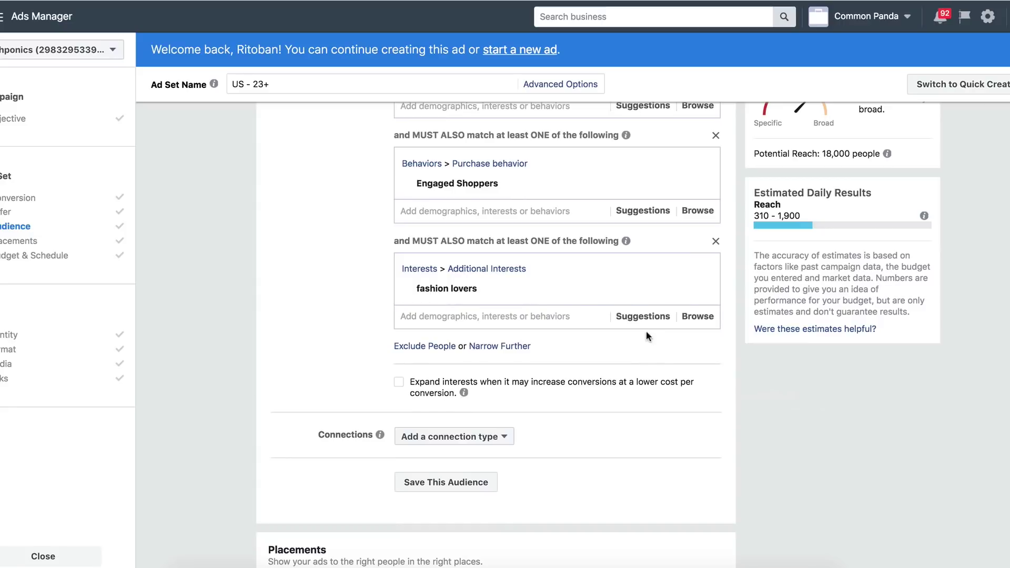
scroll(649, 351, "up", 5)
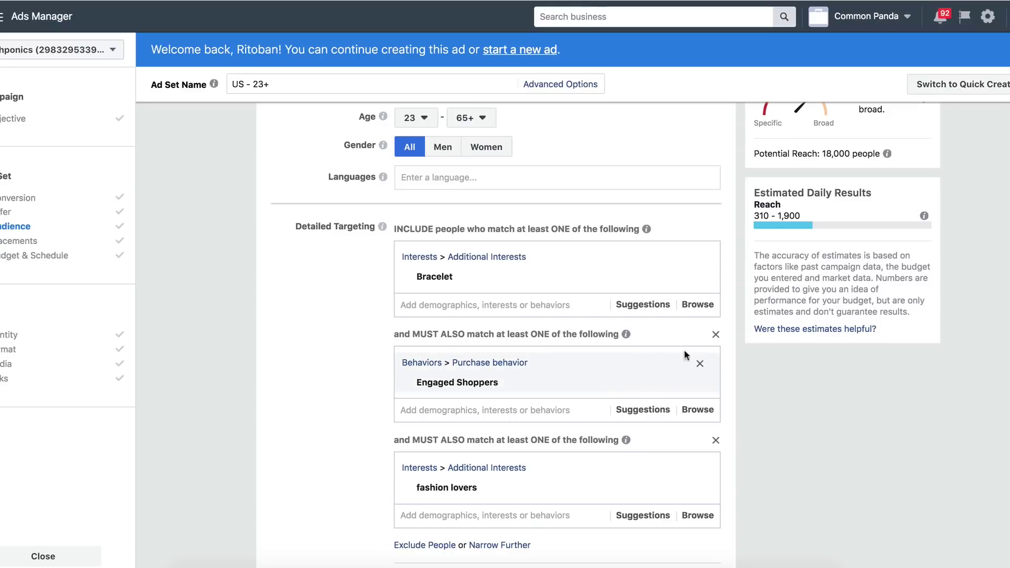
left_click(715, 337)
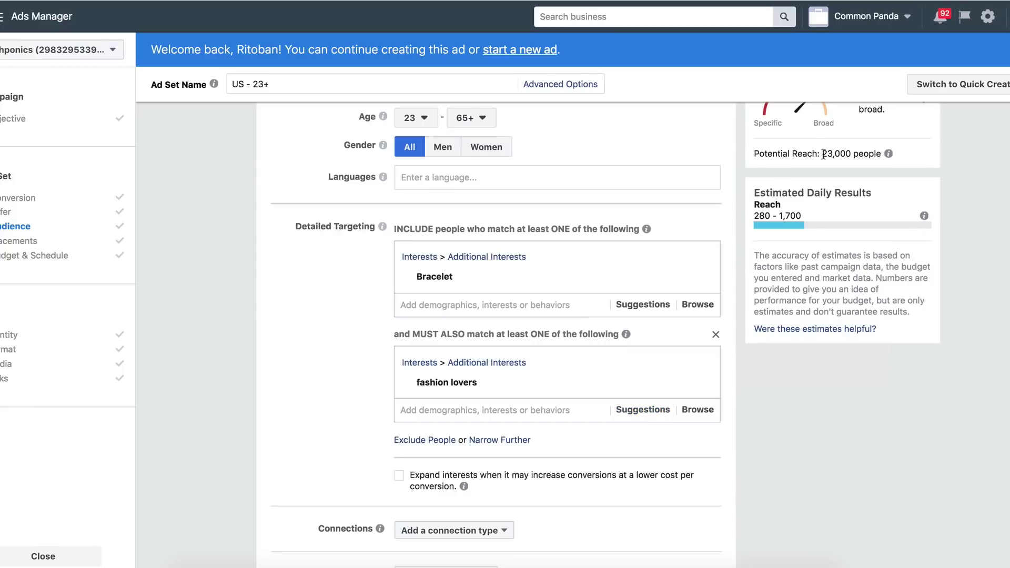
Step: Add the suggested interests Trendy Fashion, Fashion&Style and Fashion Trends & Style to the fashion lovers condition
scroll(577, 381, "down", 3)
left_click(643, 335)
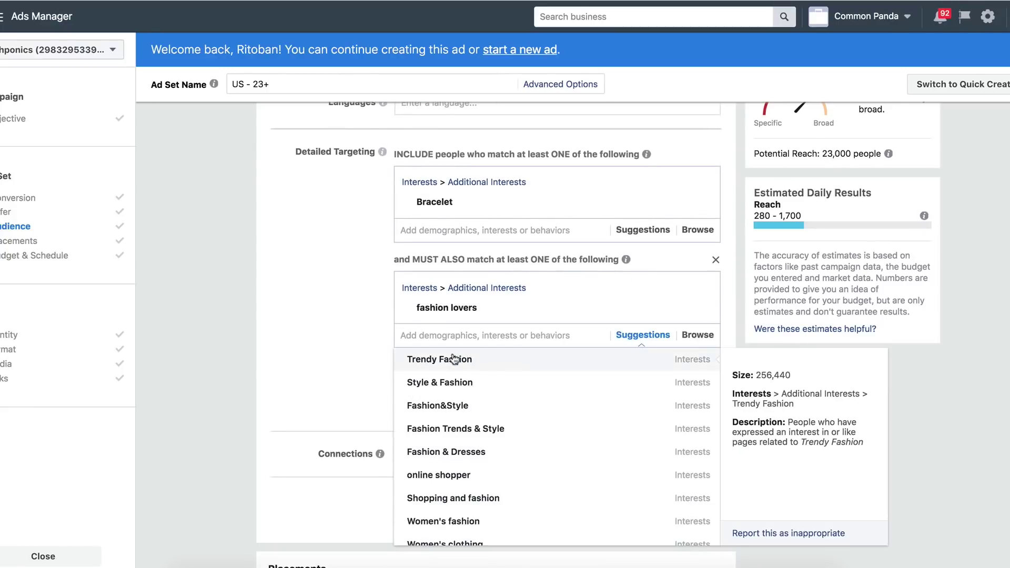
scroll(464, 404, "down", 1)
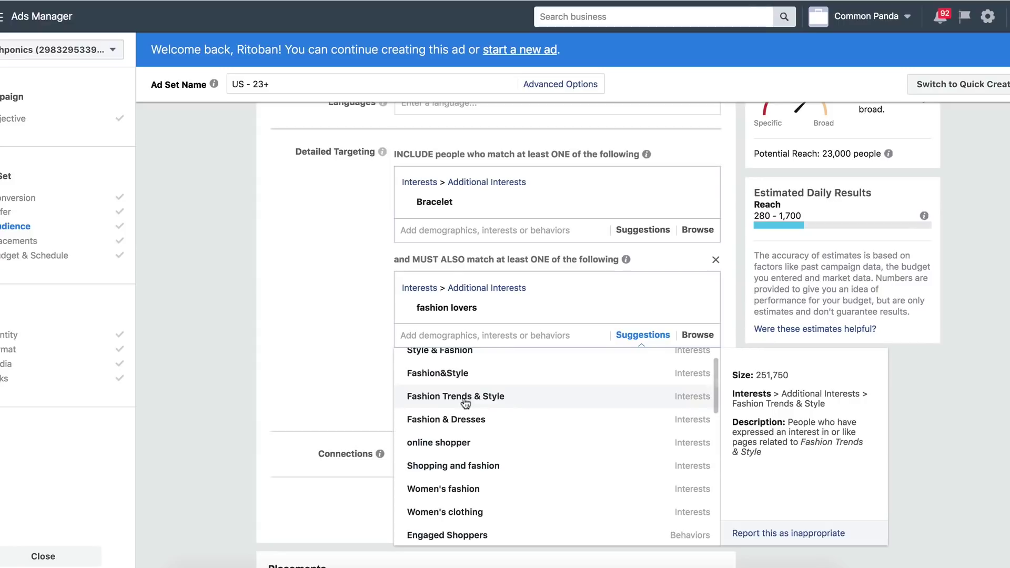
scroll(465, 384, "up", 1)
left_click(465, 360)
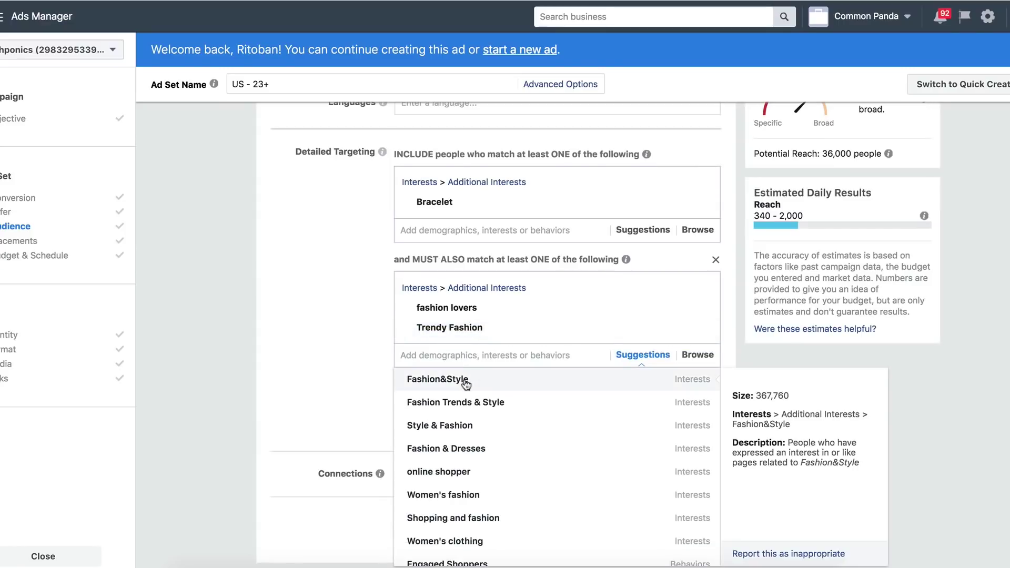
left_click(472, 379)
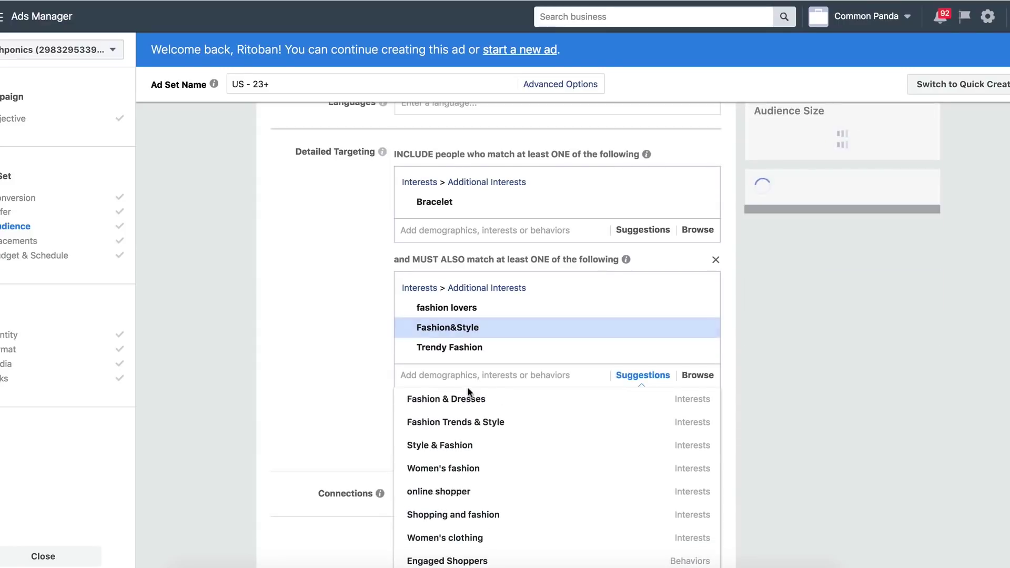
left_click(465, 427)
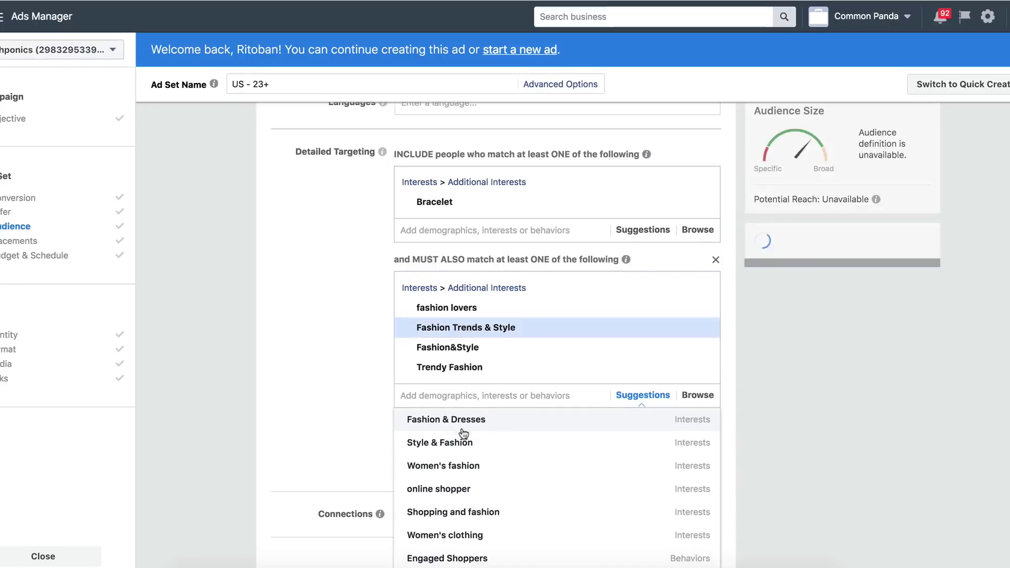
Step: Add the suggested Women's fashion interest to the fashion lovers condition and remove that entire MUST ALSO match condition
scroll(464, 475, "down", 1)
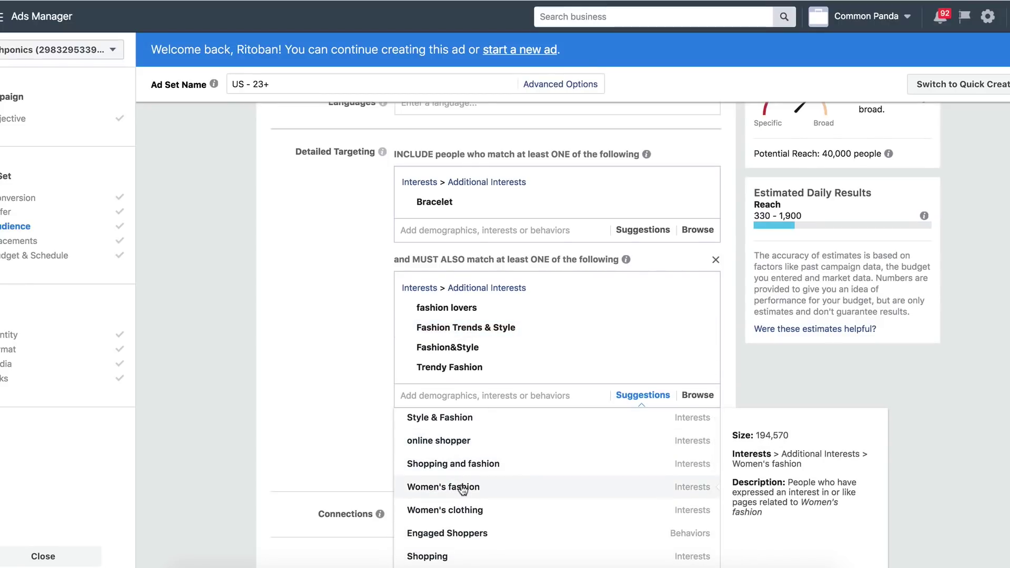
left_click(463, 488)
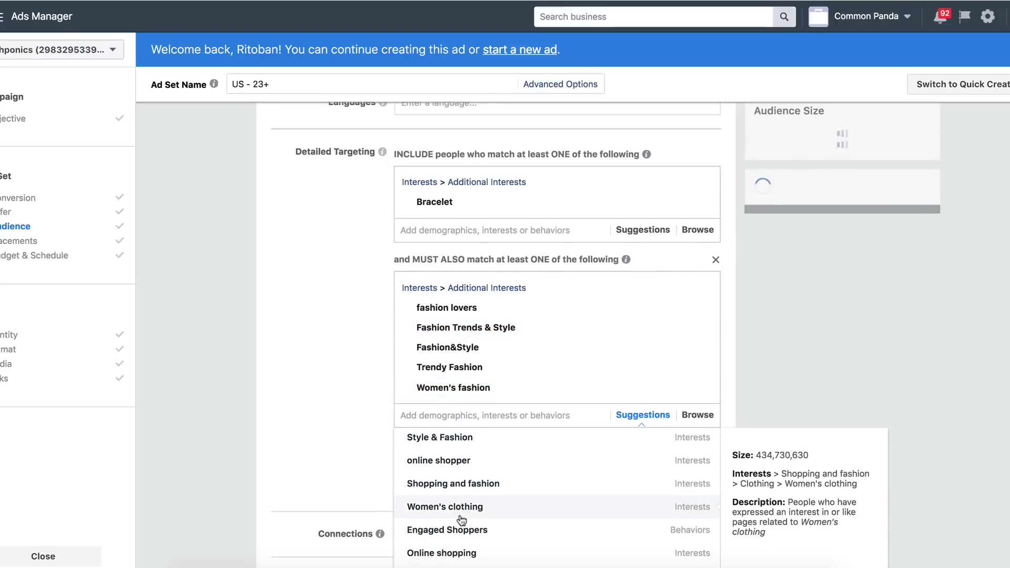
scroll(463, 515, "down", 1)
left_click(715, 260)
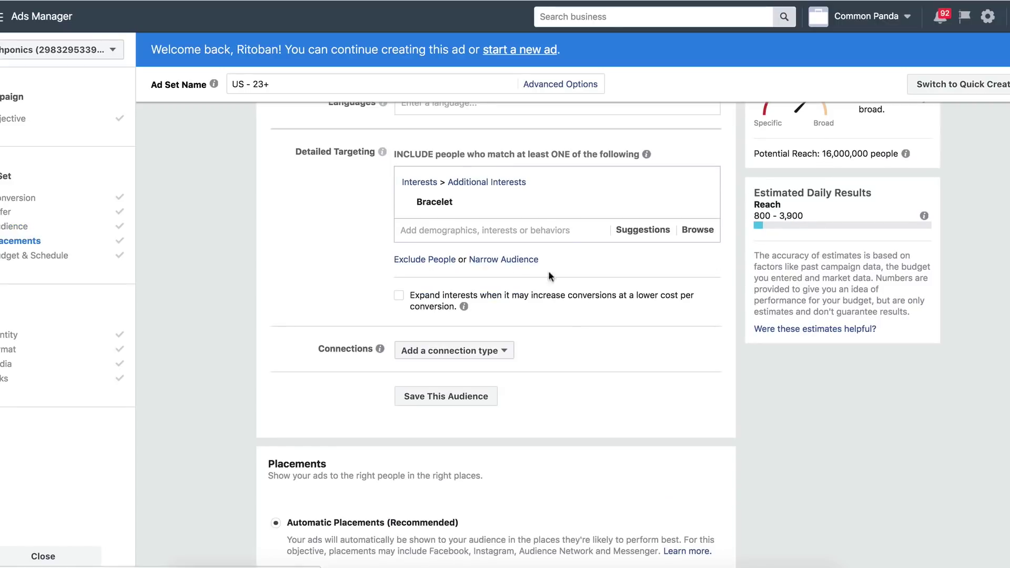
Step: Narrow the Bracelet audience with a new MUST ALSO match condition containing the fashion lovers interest
left_click(495, 260)
type("fas")
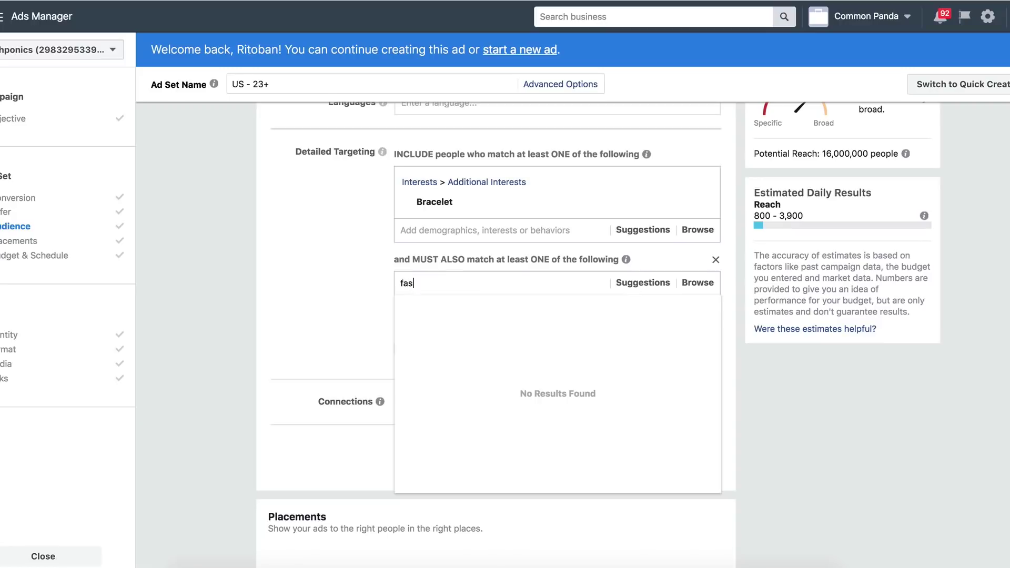
type("hion lover")
scroll(462, 438, "down", 1)
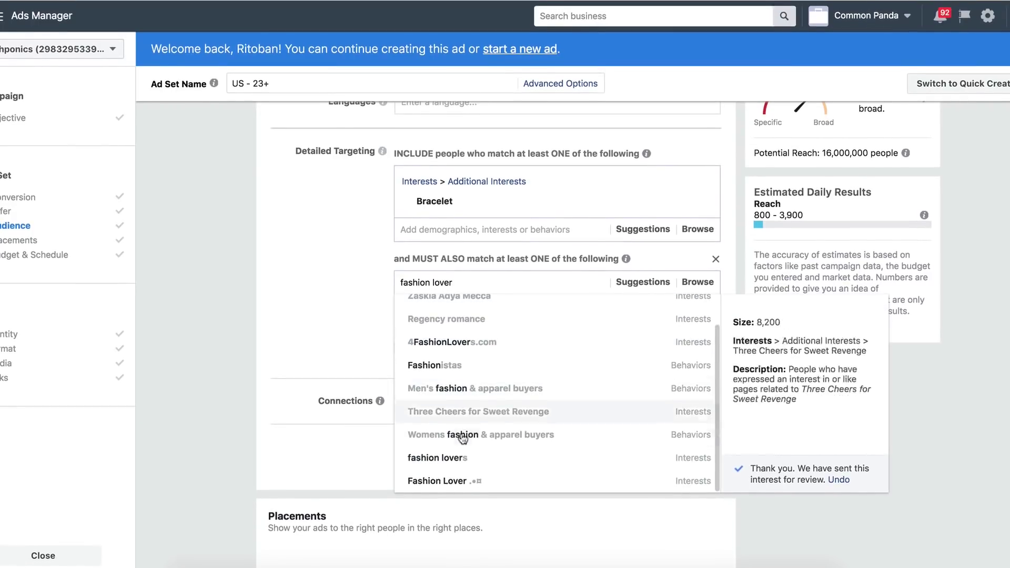
left_click(463, 458)
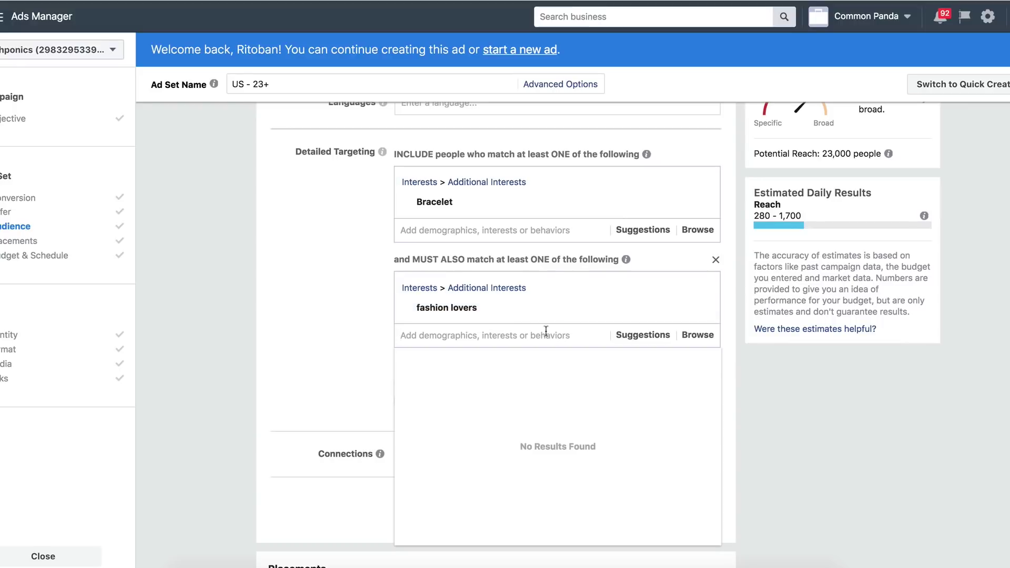
Step: Search for fashionista and add the Fashionistas buyer profile behavior to the MUST ALSO match condition
type("fashoi")
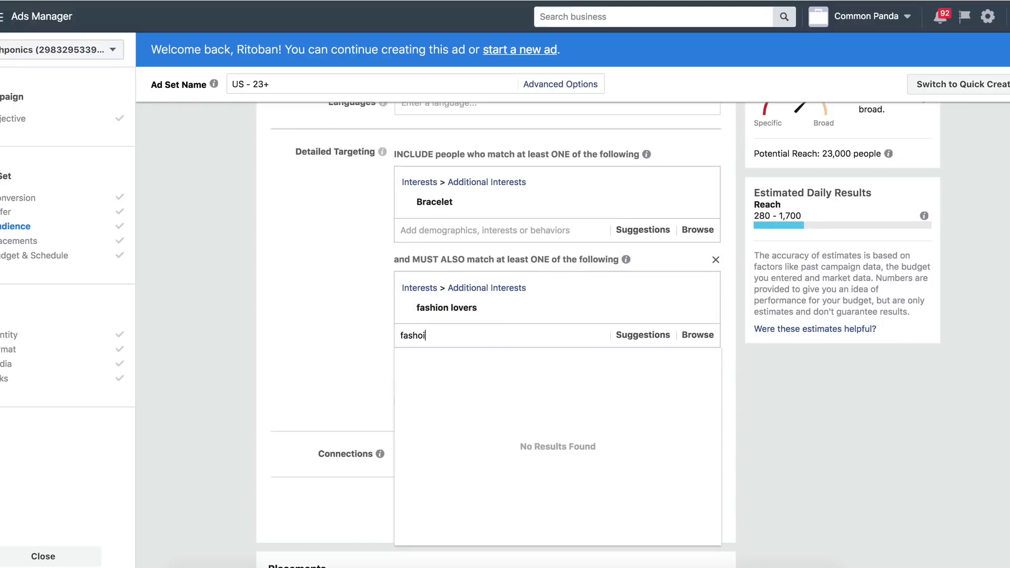
key("BackSpace")
key("BackSpace")
type("ionis")
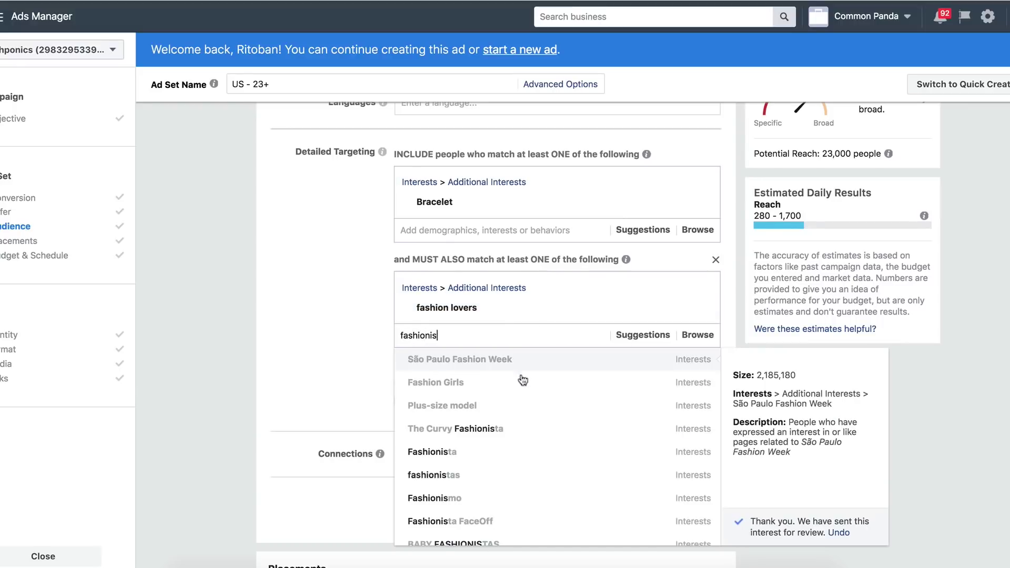
type("ta")
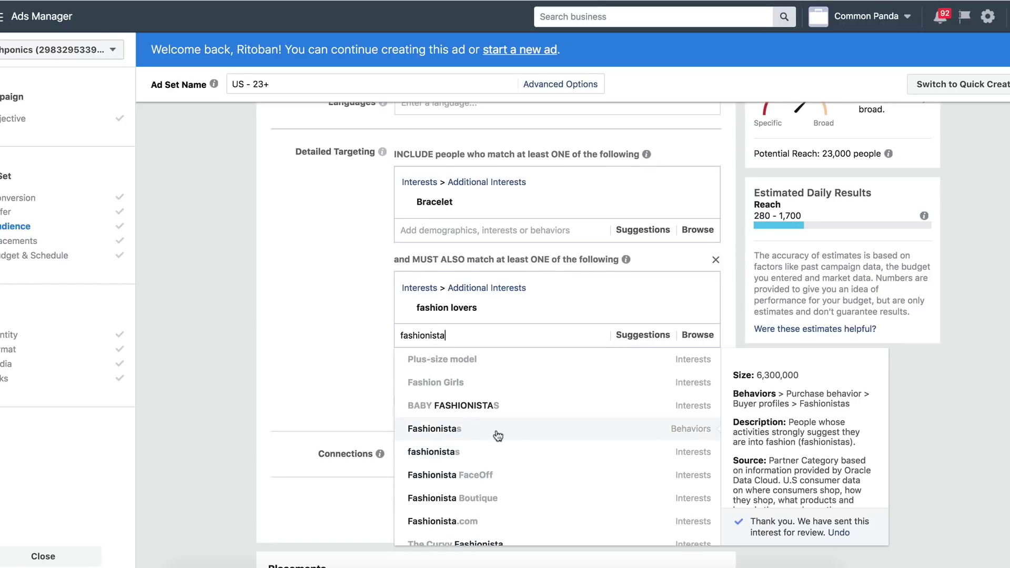
left_click_drag(849, 403, 780, 394)
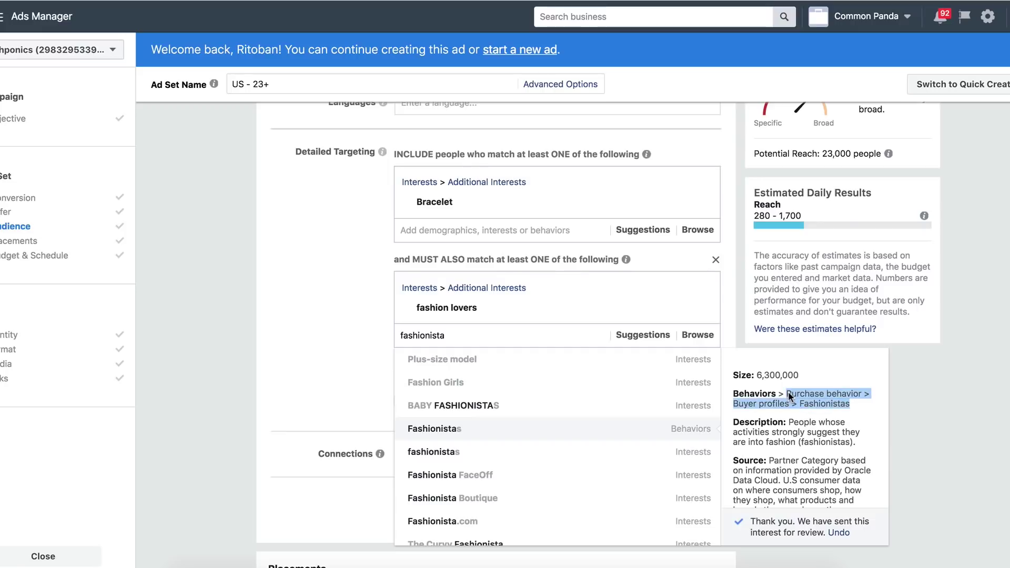
left_click(552, 435)
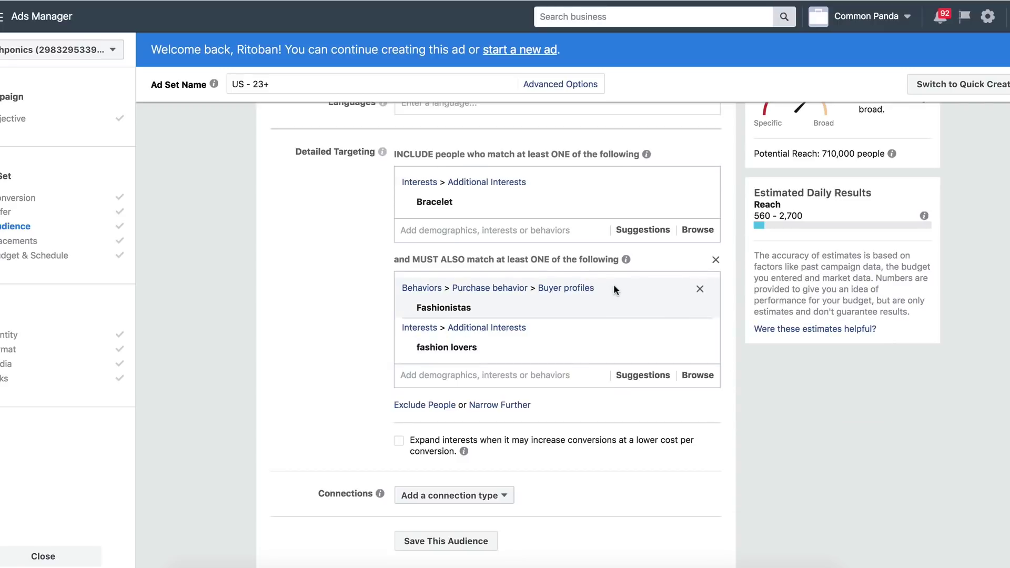
Step: Remove the fashion lovers interest from the MUST ALSO match condition and examine the potential reach and details of the Fashionistas behavior
left_click_drag(613, 289, 466, 288)
left_click_drag(563, 329, 463, 333)
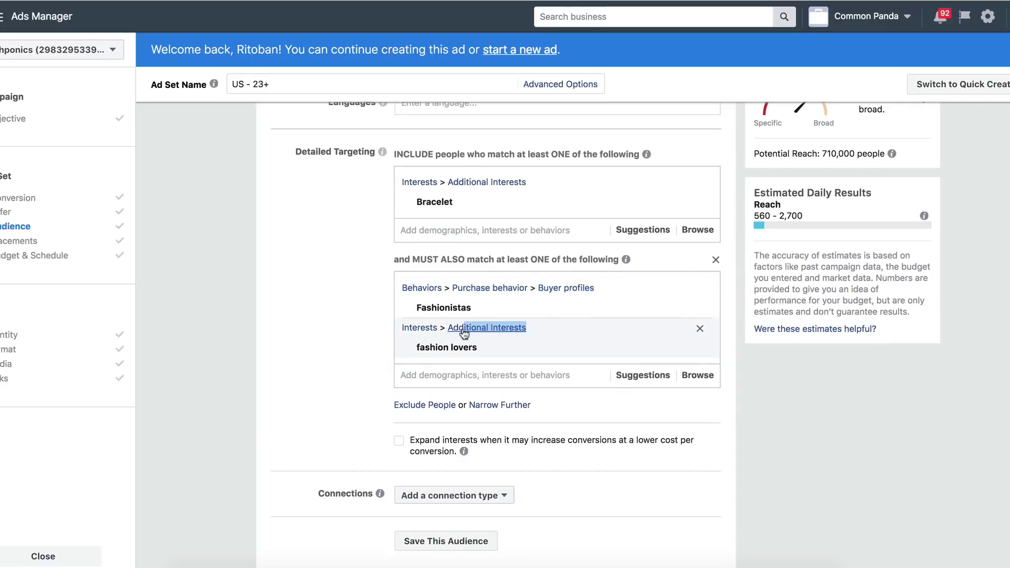
left_click(700, 328)
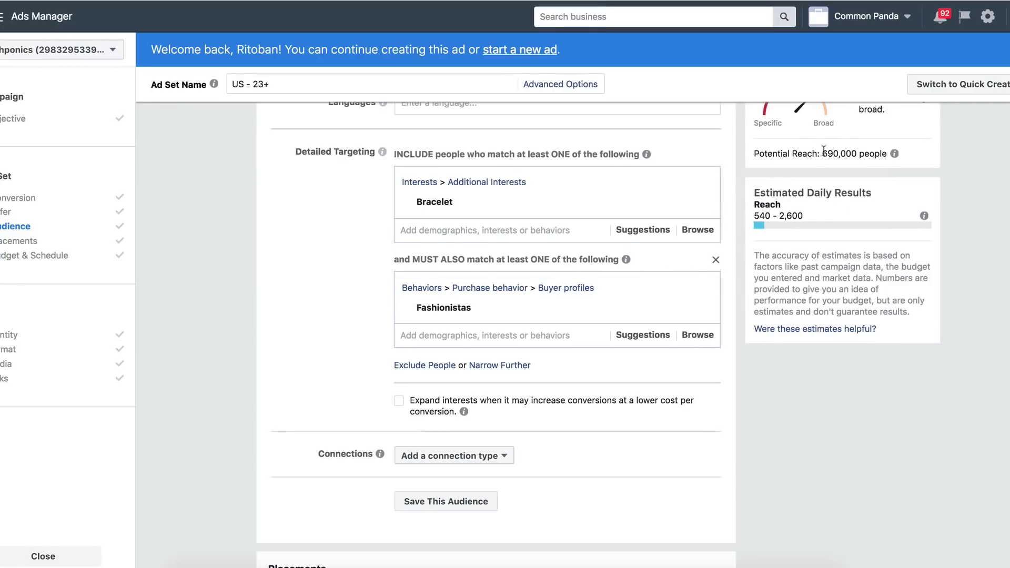
left_click_drag(823, 150, 877, 153)
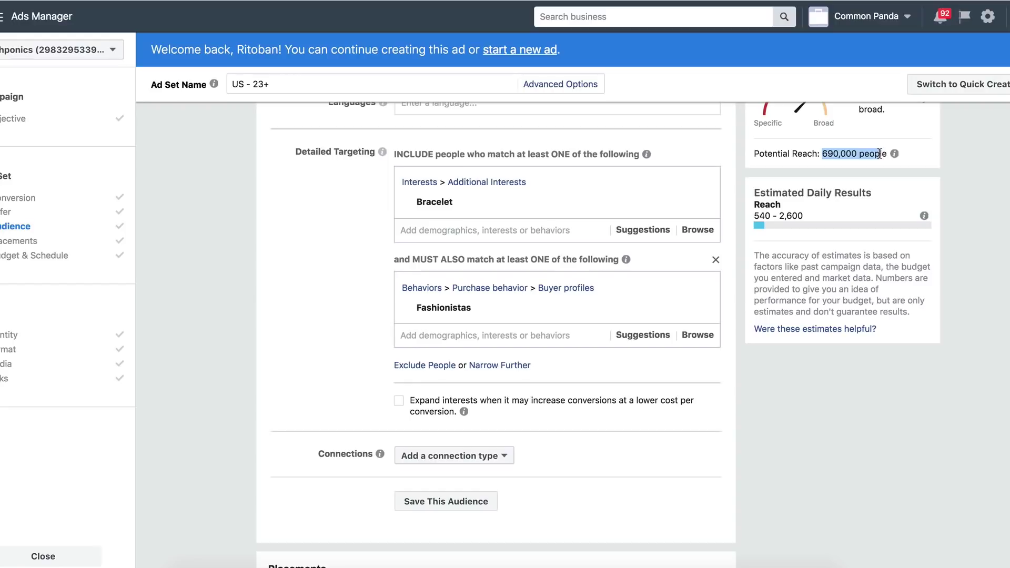
left_click(759, 423)
mouse_move(571, 308)
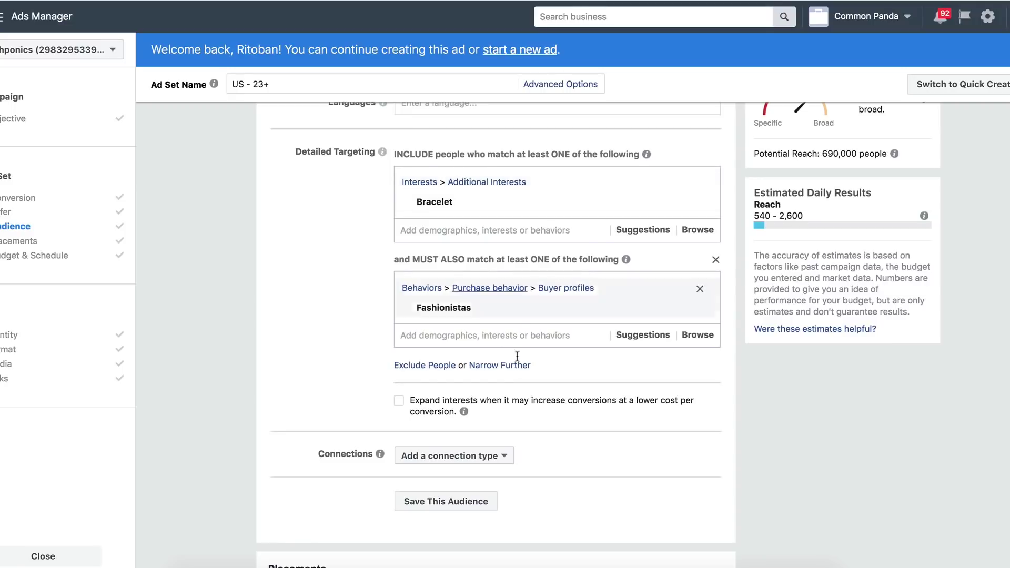
mouse_move(522, 310)
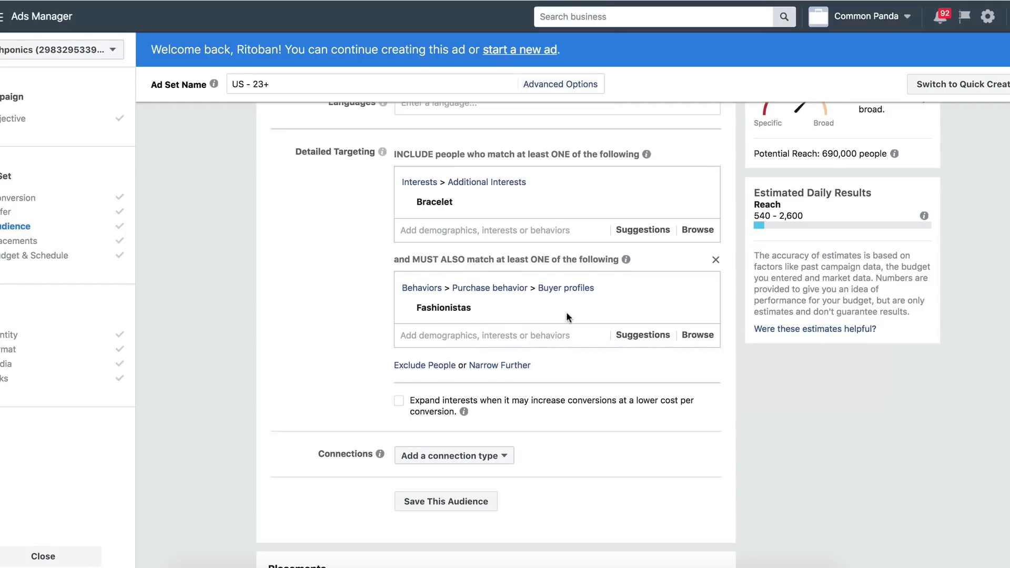
left_click_drag(398, 257, 454, 254)
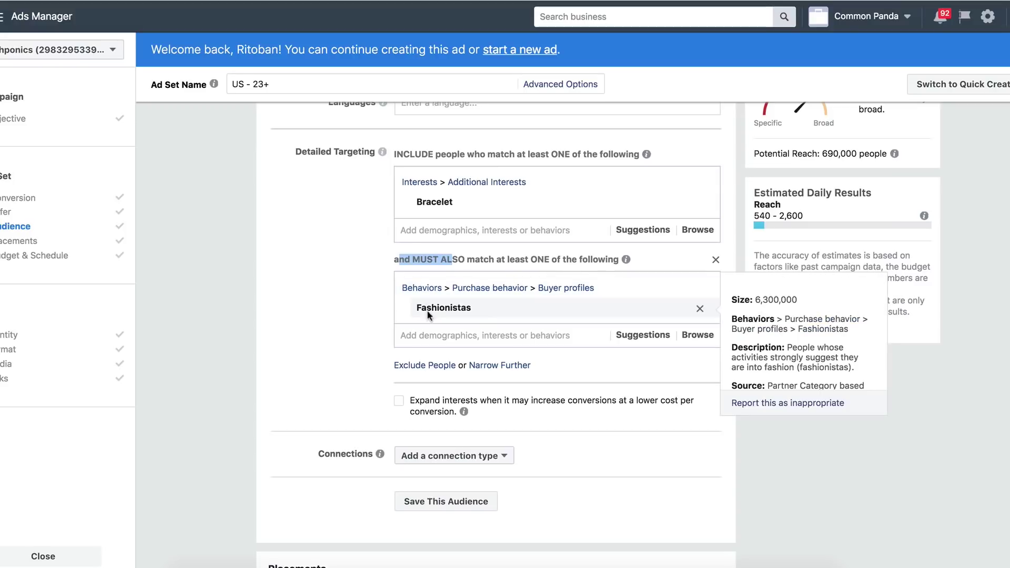
mouse_move(478, 311)
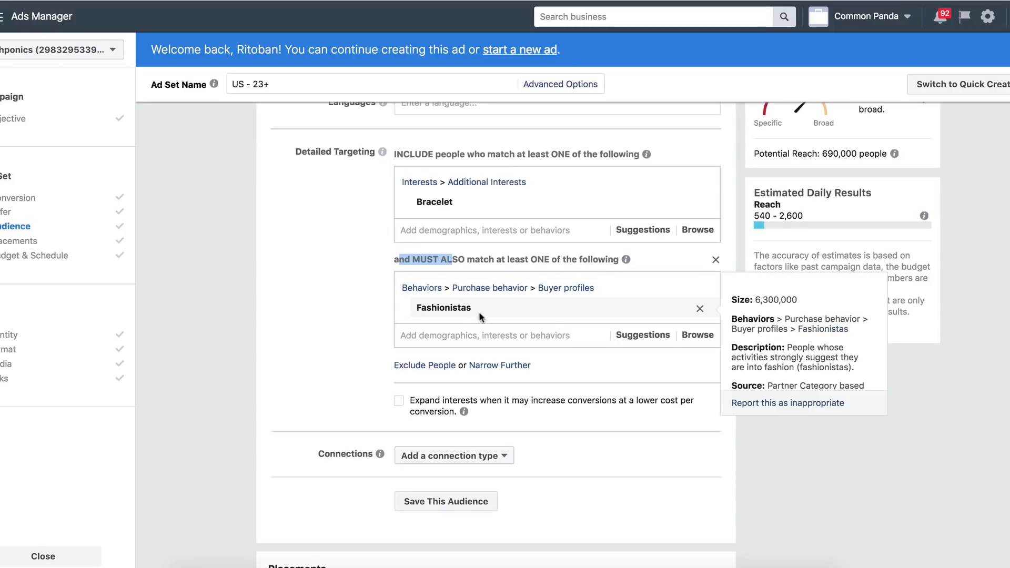
left_click(343, 319)
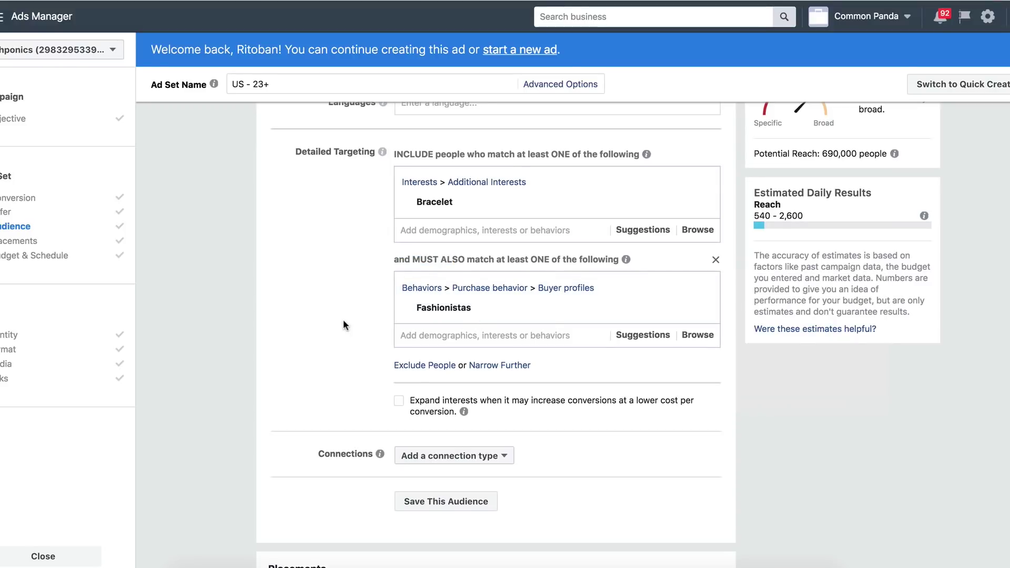
Step: Remove the Fashionistas condition and replace the Bracelet interest with Cartier (jeweler)
left_click(716, 261)
mouse_move(640, 190)
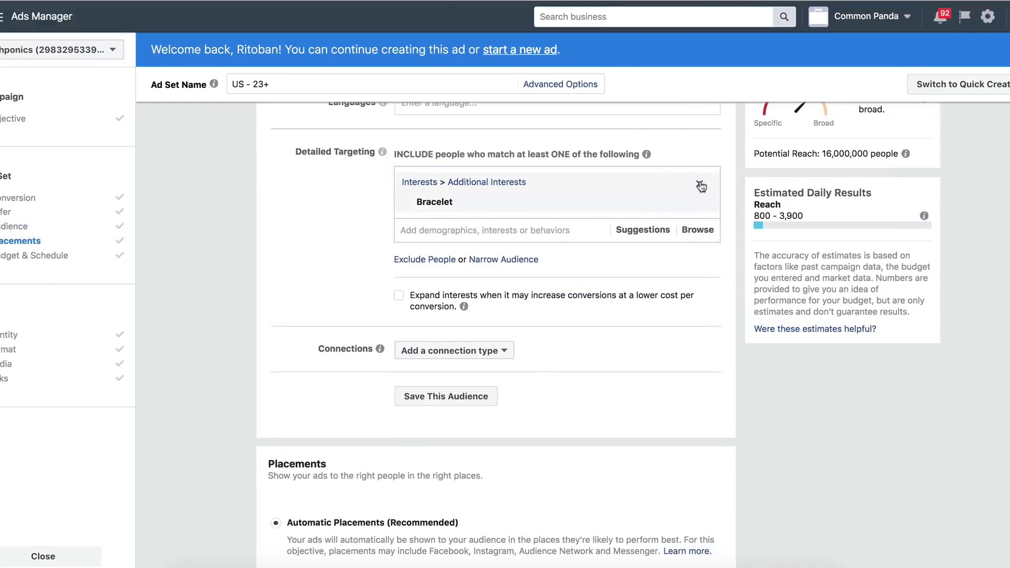
left_click(700, 201)
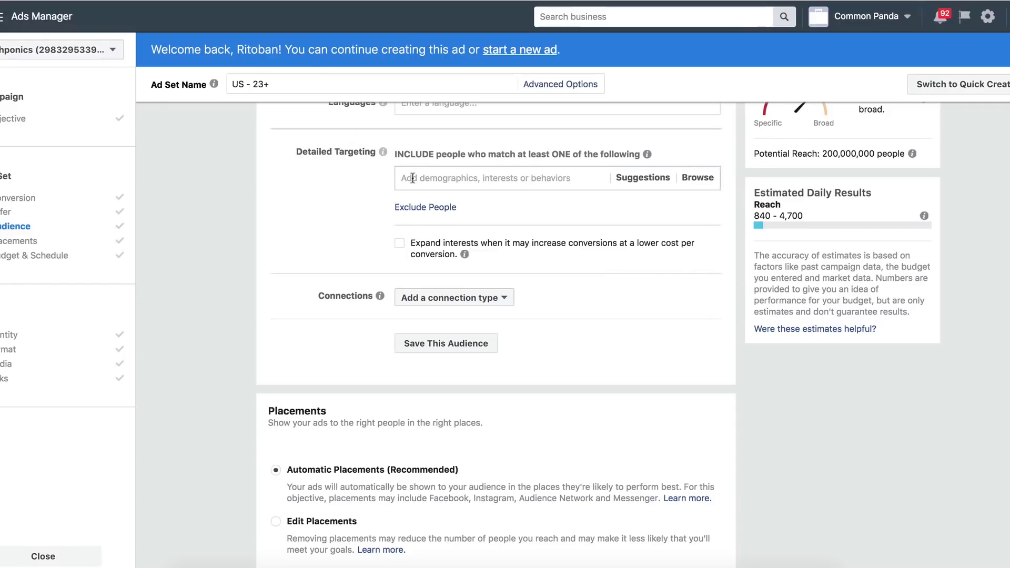
left_click(412, 178)
type("ca")
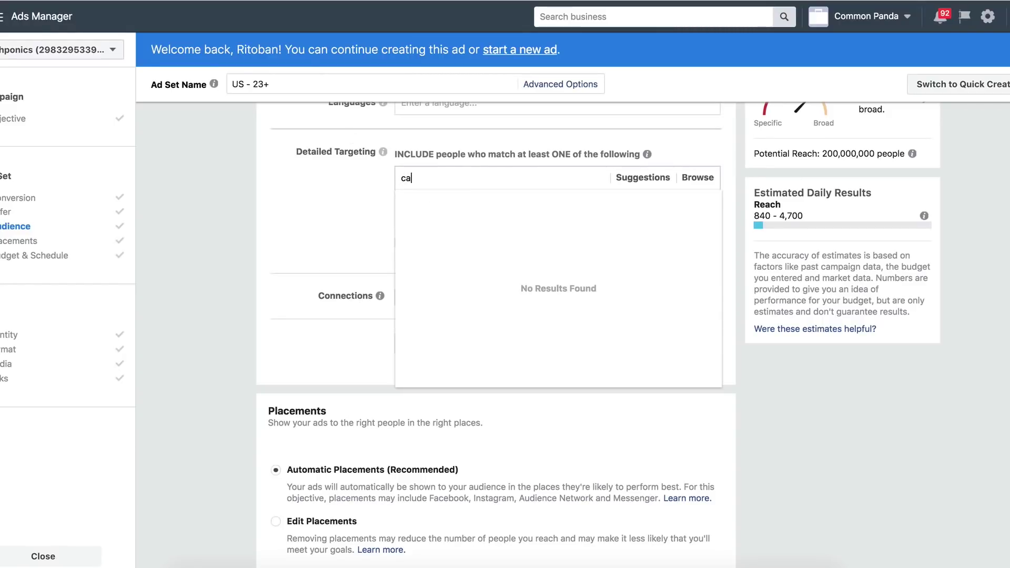
type("rtier")
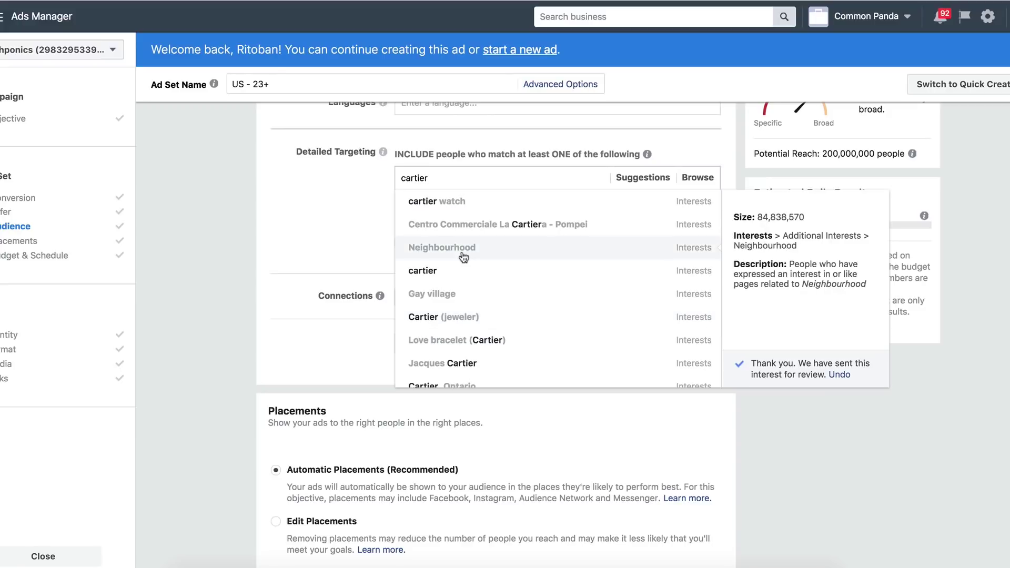
type(" (je")
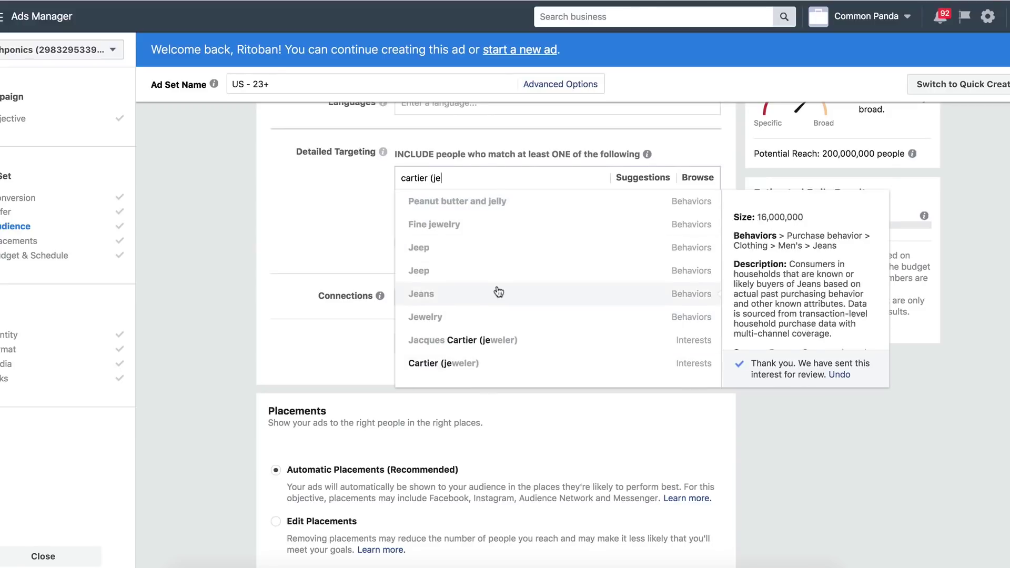
scroll(494, 289, "down", 2)
left_click(496, 479)
Step: Add the suggested interests Tiffany & Co. and Swarovski alongside Cartier (jeweler)
left_click(620, 296)
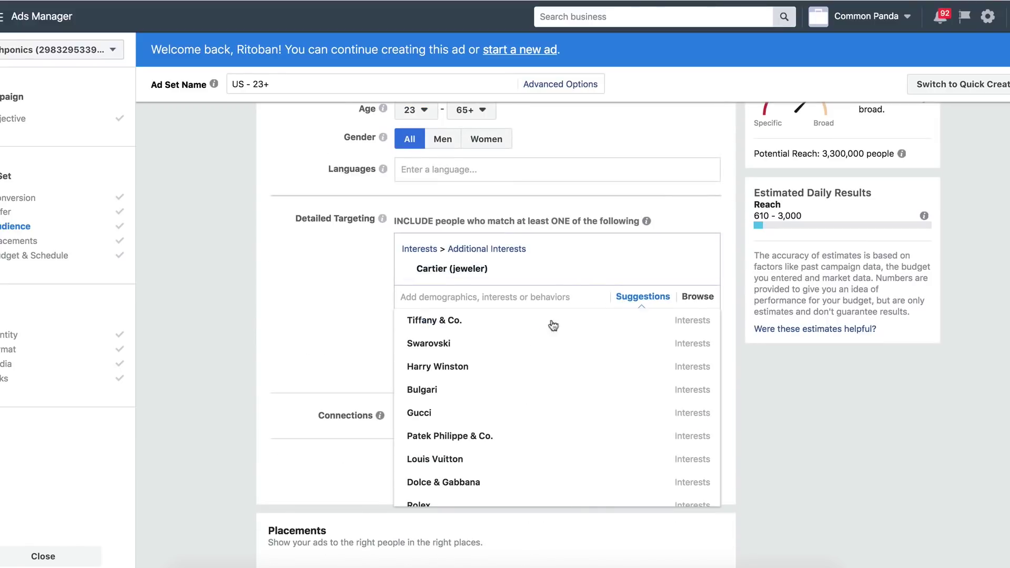
left_click(503, 326)
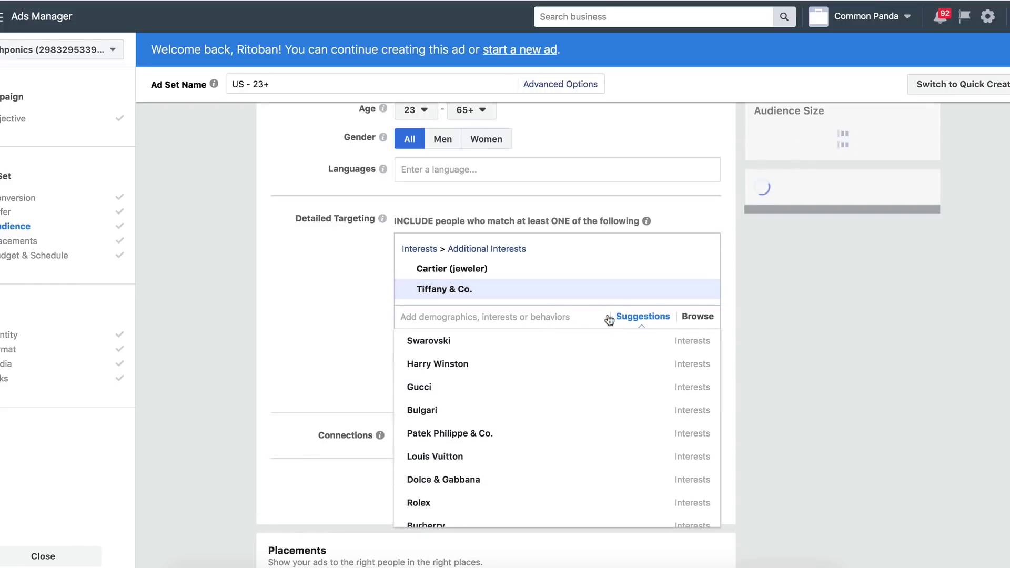
left_click(560, 339)
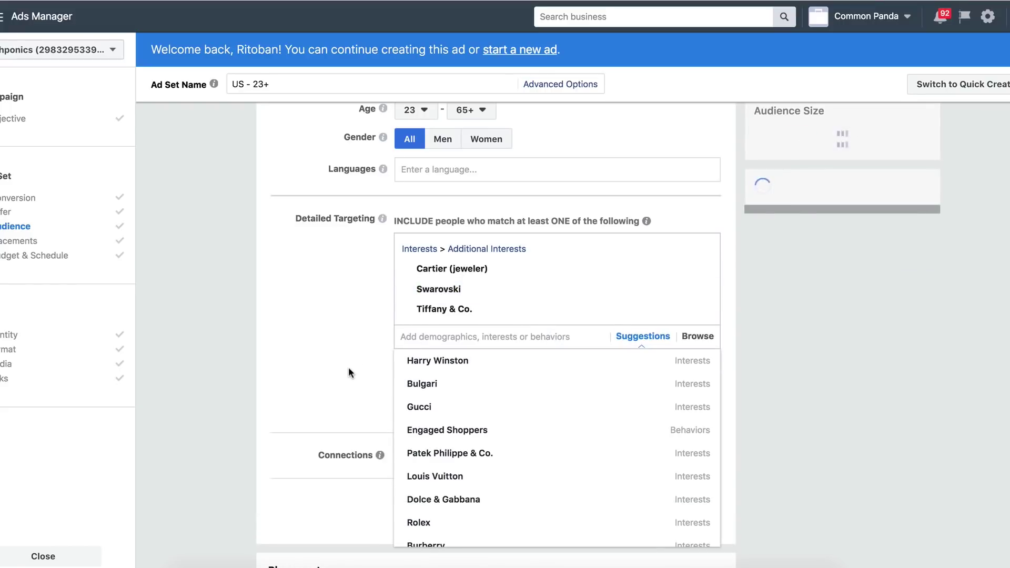
left_click(348, 367)
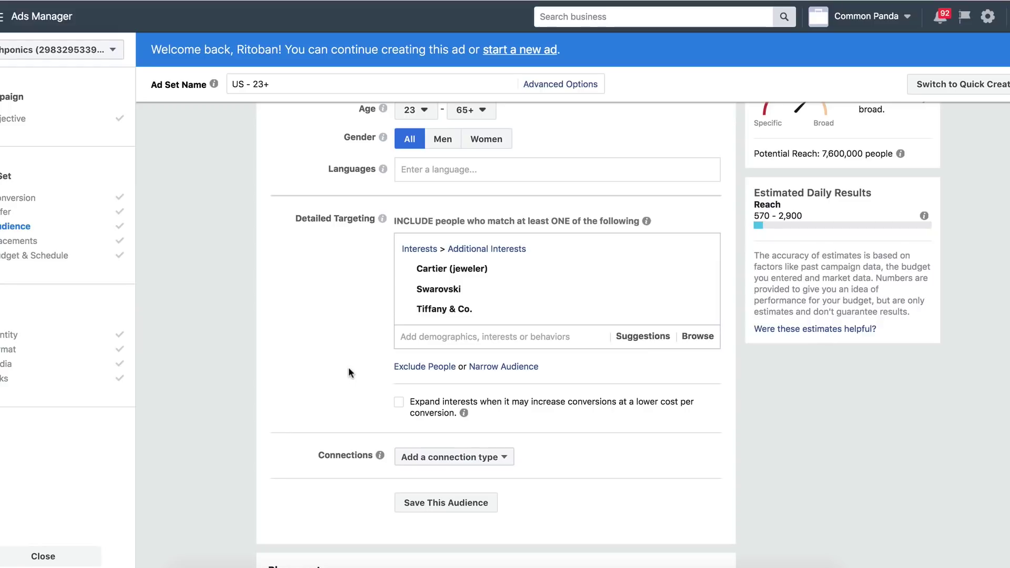
Step: Narrow the jewelry brands audience with the Charm bracelet interest and check the potential reach
left_click(503, 369)
type("charm ")
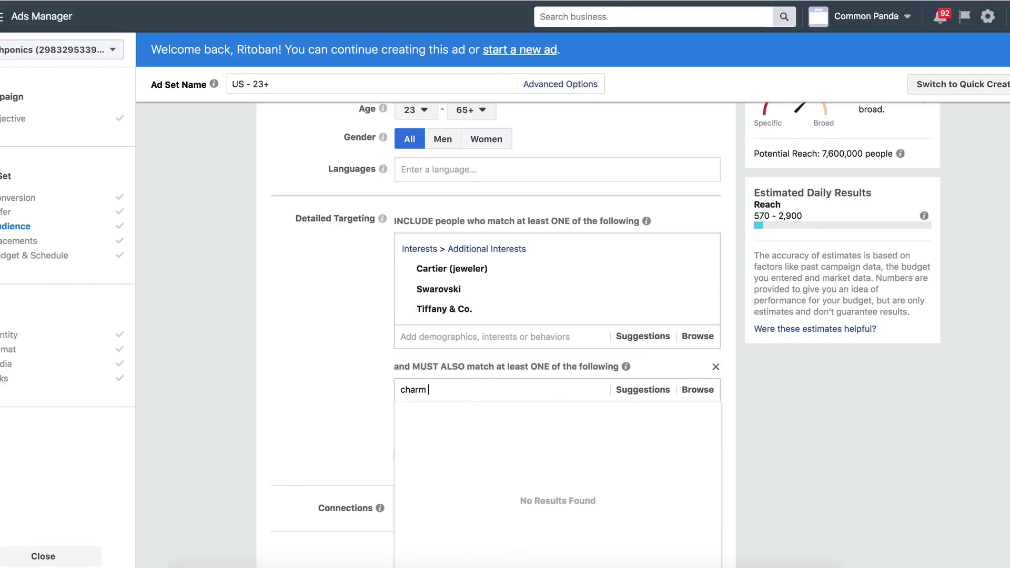
type("br")
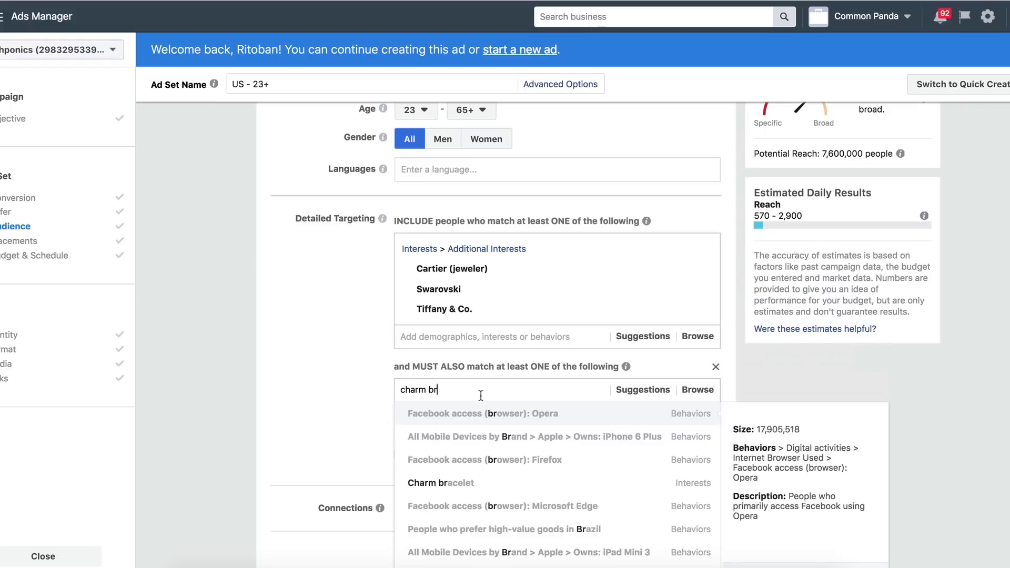
left_click(467, 483)
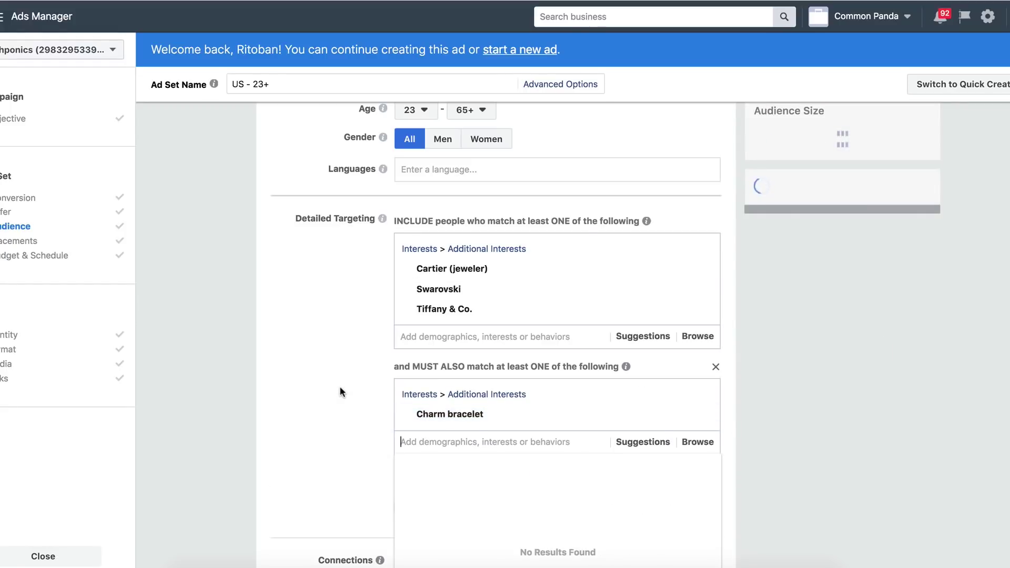
left_click_drag(821, 153, 867, 151)
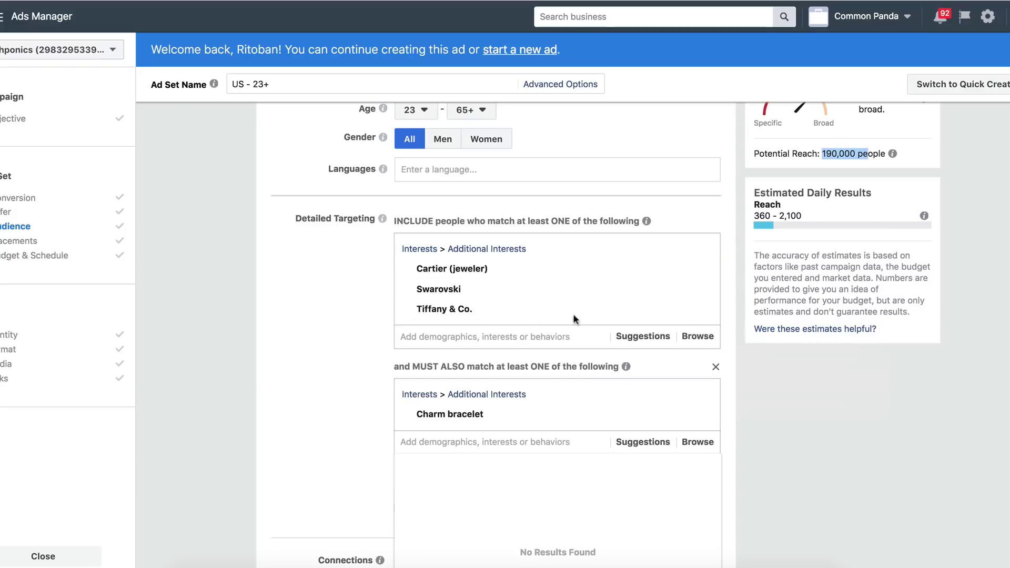
mouse_move(561, 289)
scroll(561, 293, "down", 3)
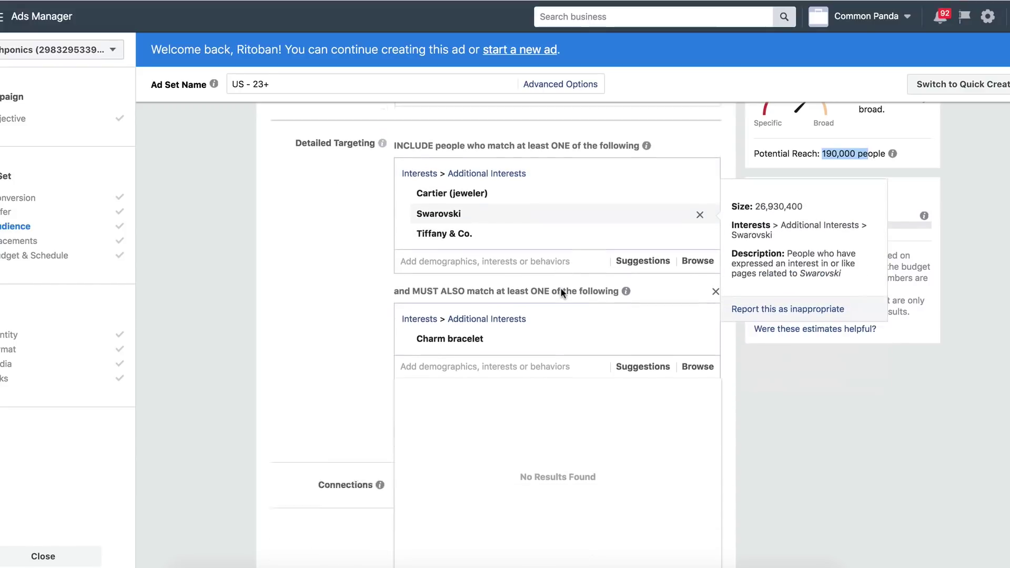
left_click(328, 349)
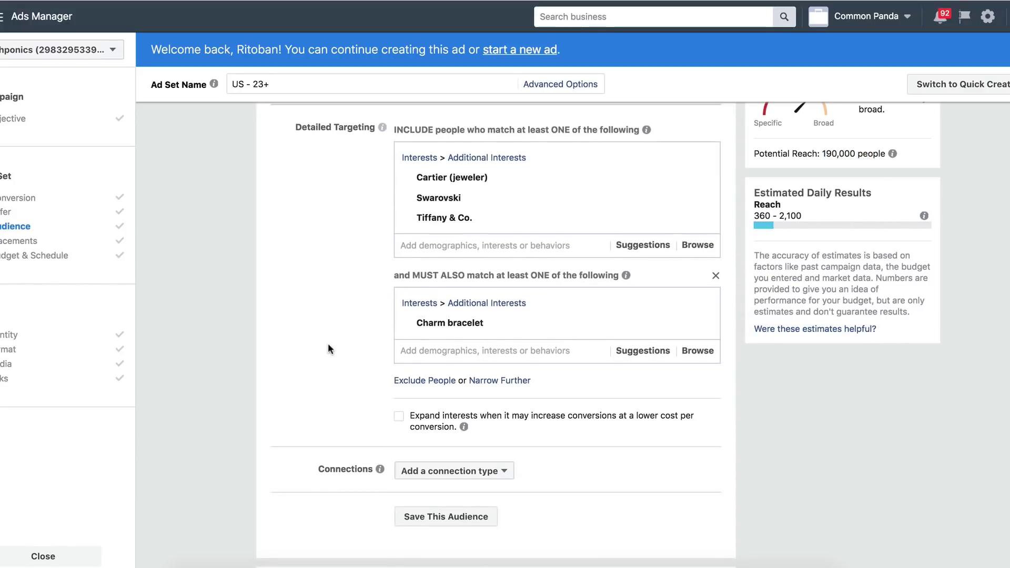
scroll(353, 358, "up", 2)
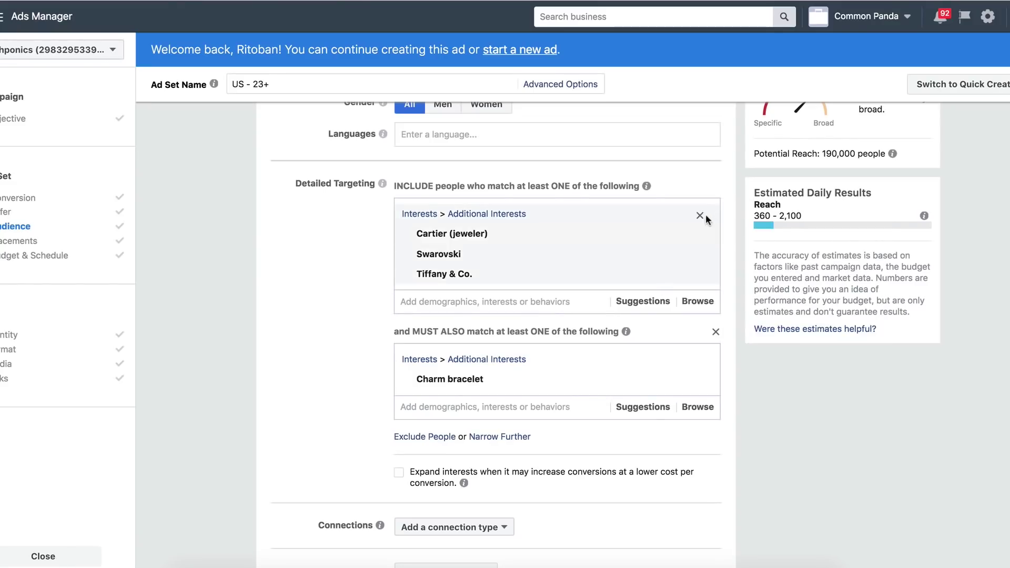
Step: Remove the jewelry brand interests and review the Bike Light niche and tangent keywords in the FB Interest Categories spreadsheet
left_click(699, 215)
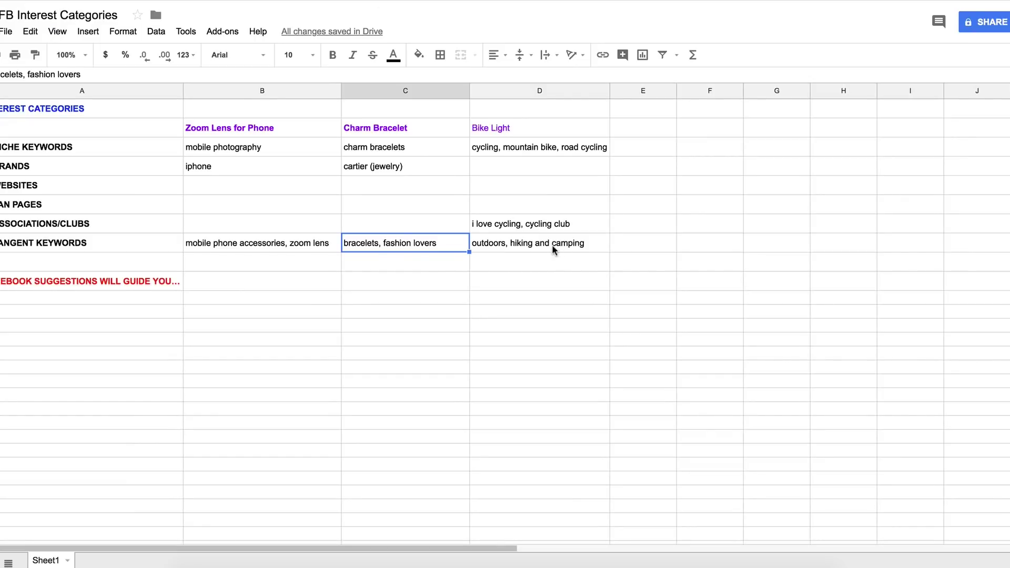
left_click(554, 251)
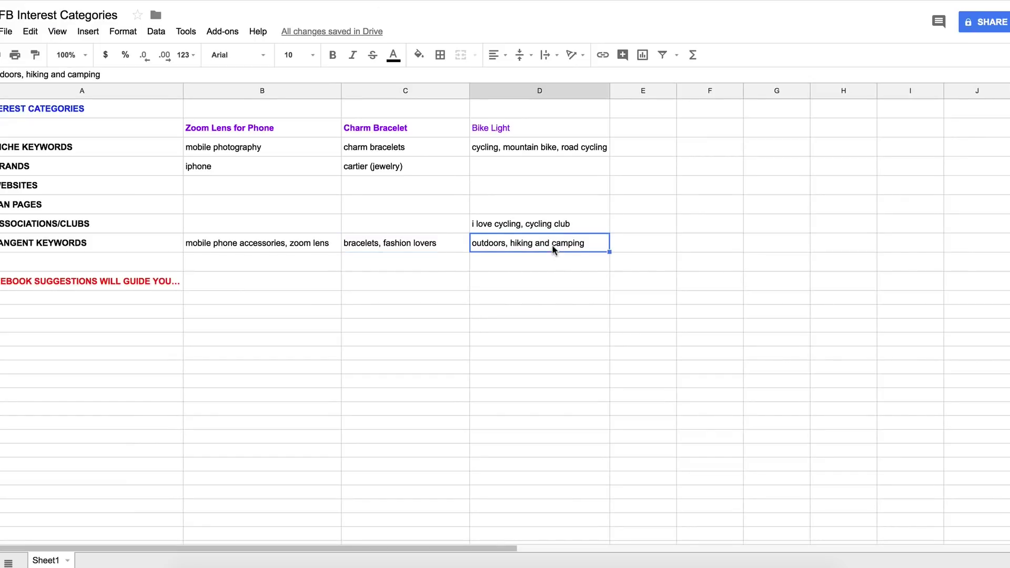
left_click(484, 151)
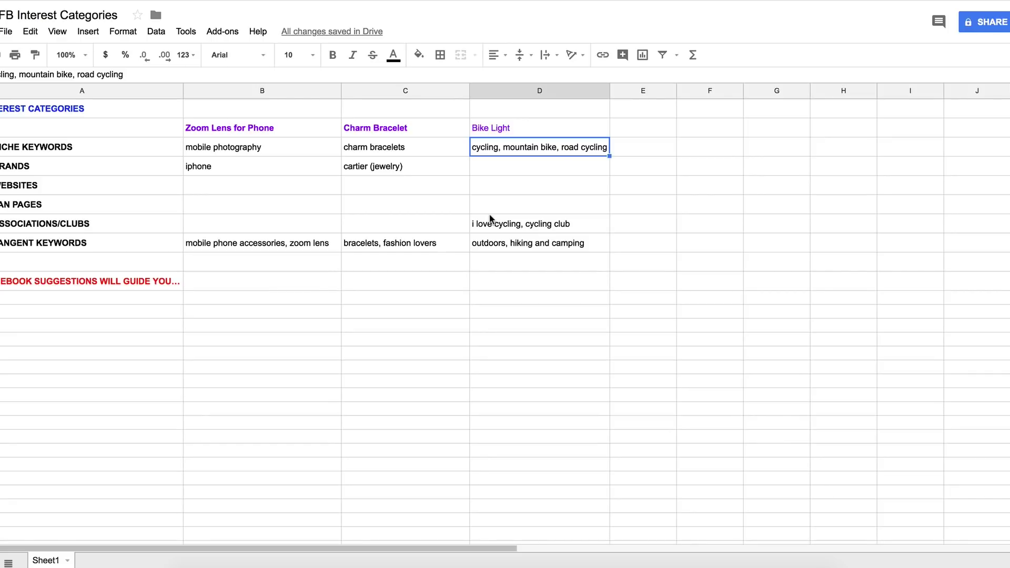
left_click(502, 243)
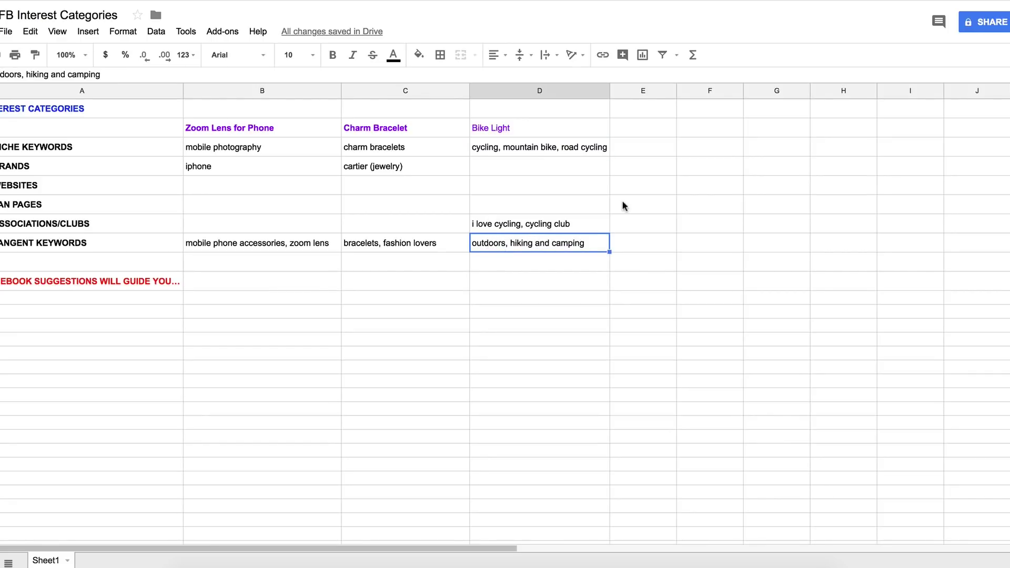
Step: Make the Bike Light column heading bold and return to its tangent keywords cell
left_click(520, 129)
key("ctrl+b")
left_click(514, 205)
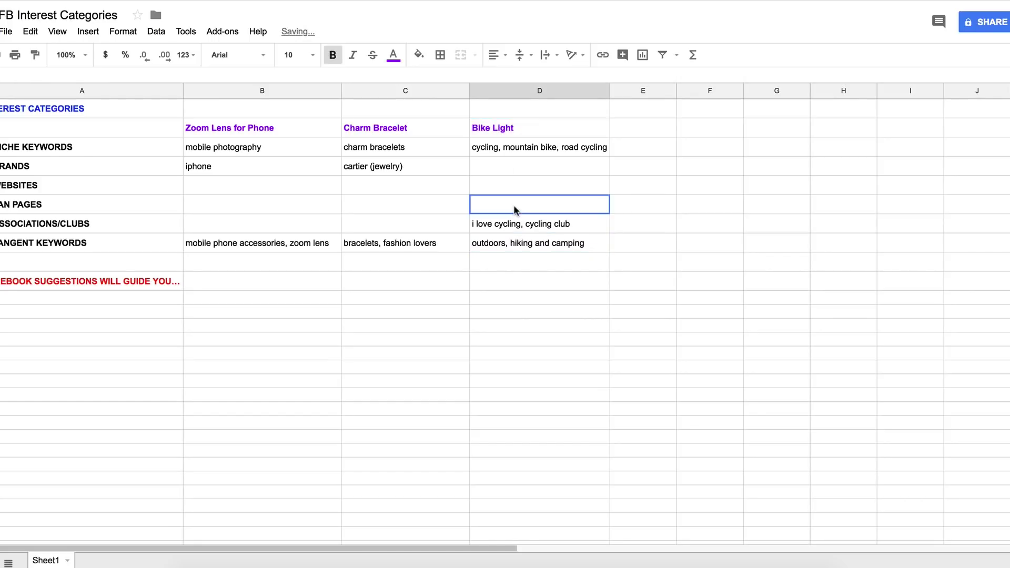
left_click(518, 245)
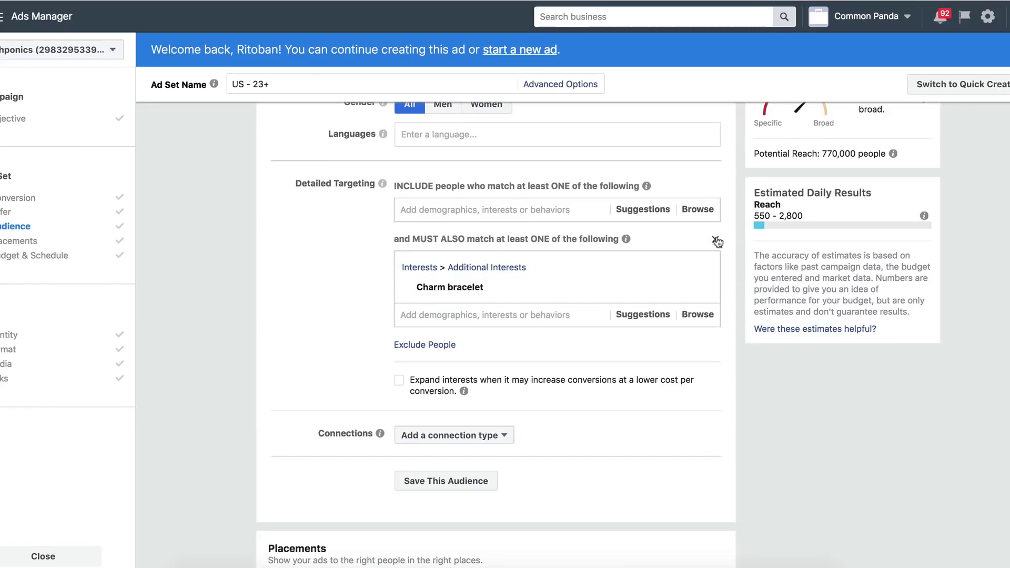
Step: In Ads Manager, remove the Charm bracelet condition and include the Cycling interest in detailed targeting
left_click(717, 241)
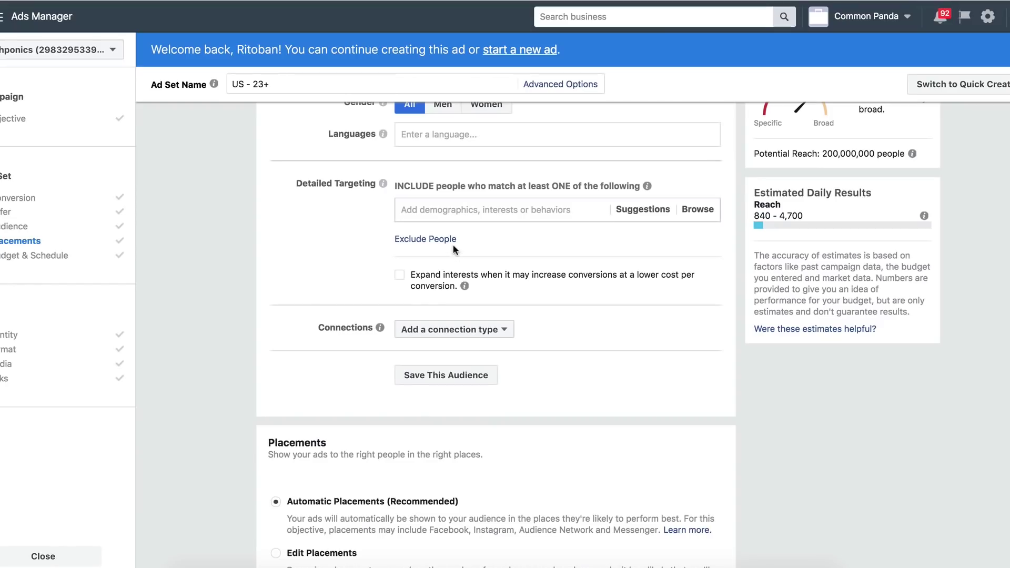
left_click(453, 210)
type("c")
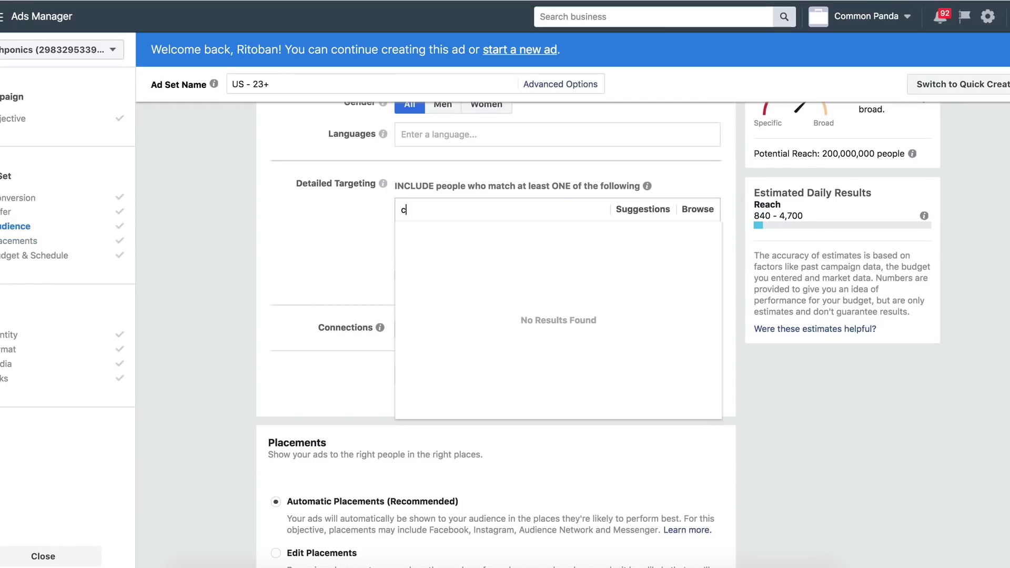
type("ycling")
left_click(449, 301)
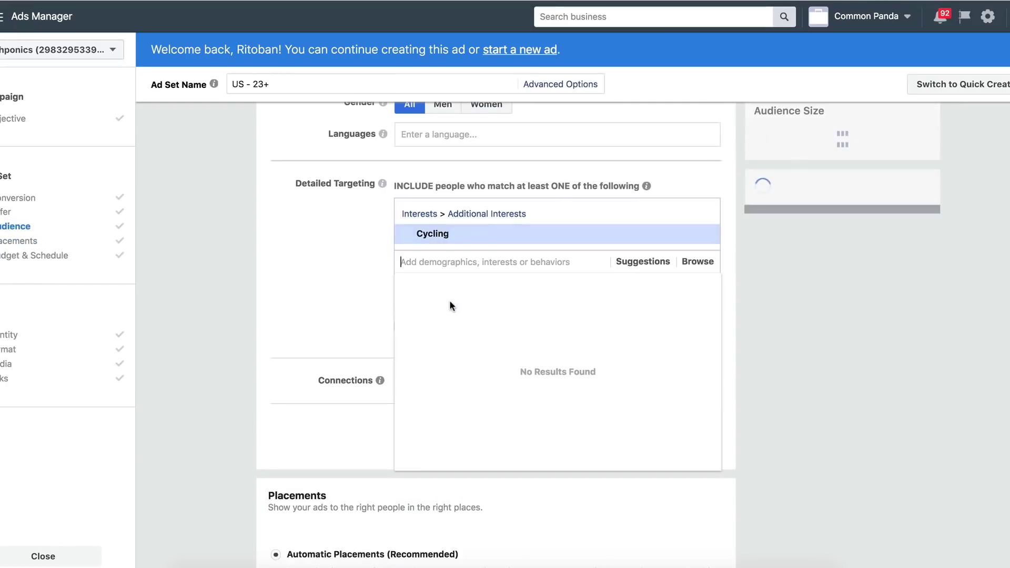
Step: Narrow the Cycling audience with the Road cycling interest and narrow it further with the Engaged Shoppers behavior
left_click(525, 291)
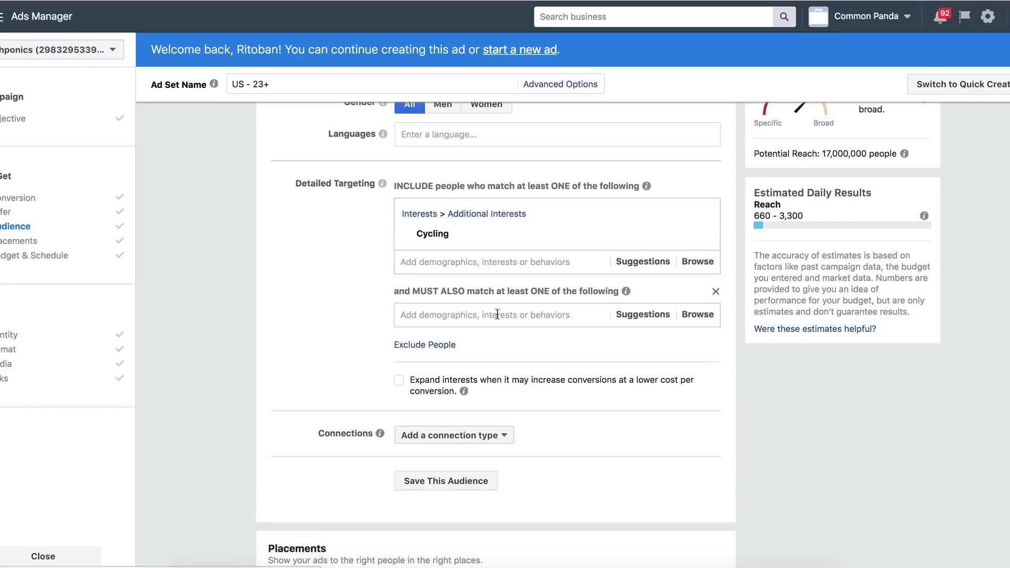
type("road cycl")
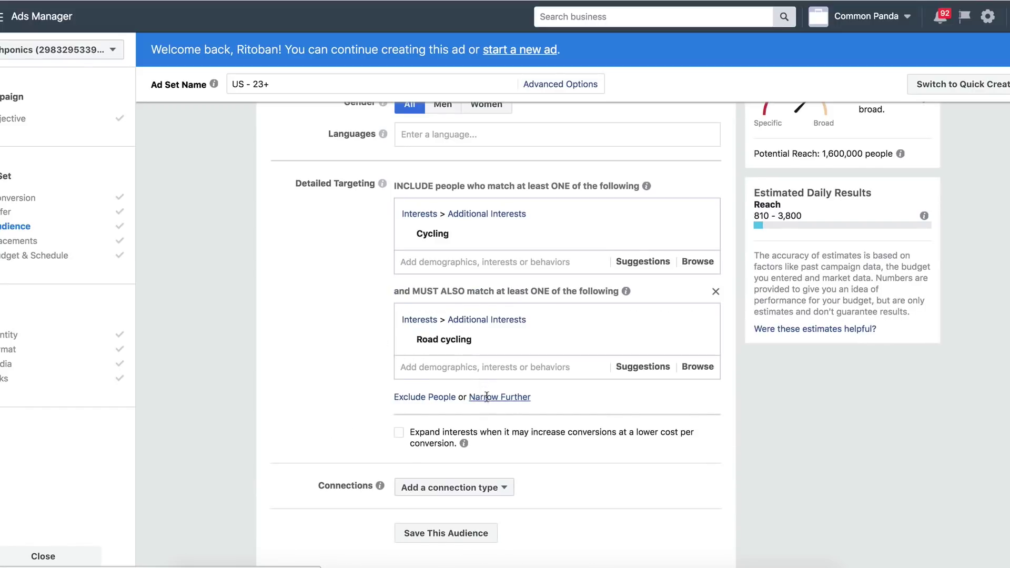
left_click(487, 397)
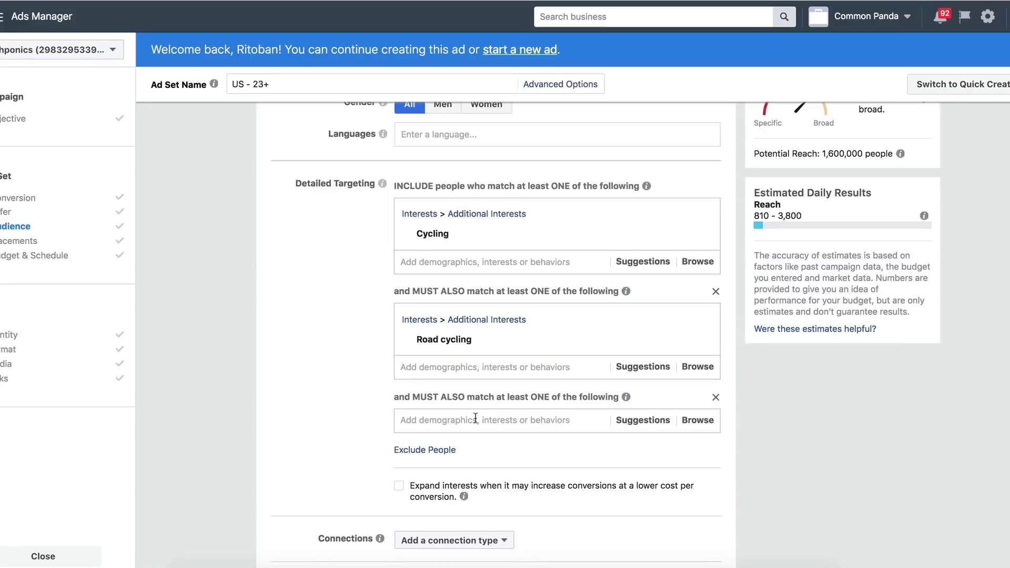
type("engaged")
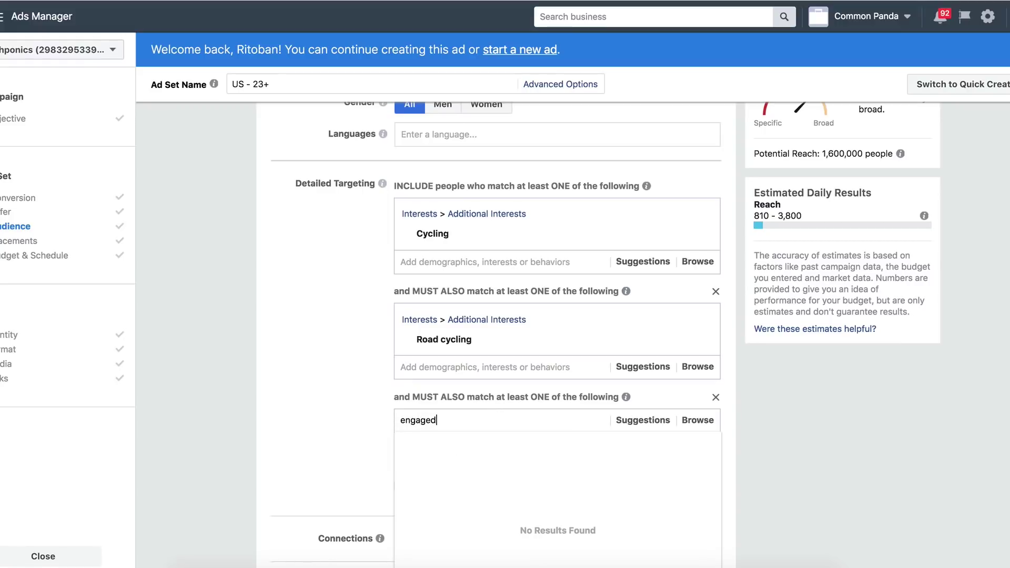
type(" sh")
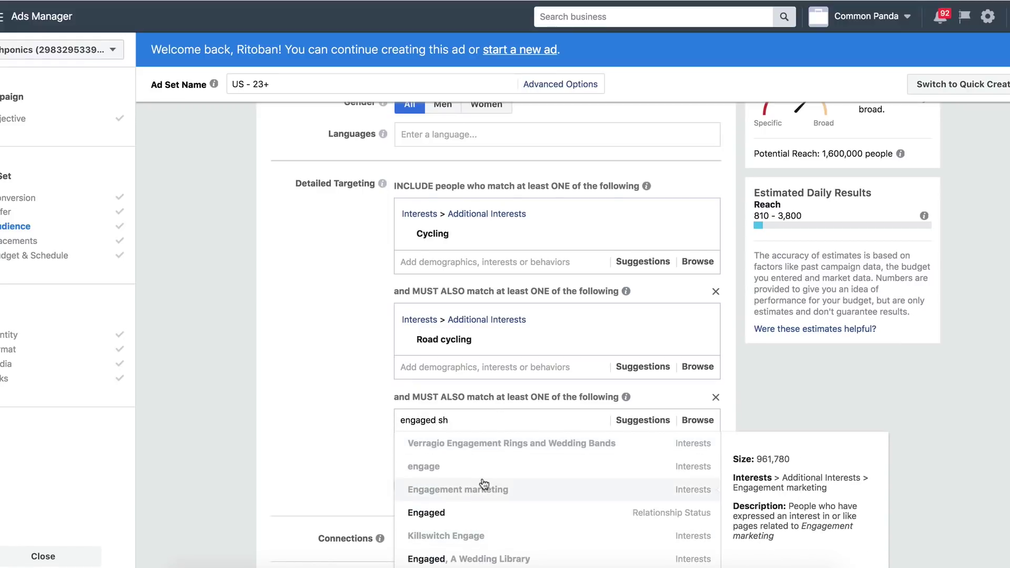
left_click(474, 512)
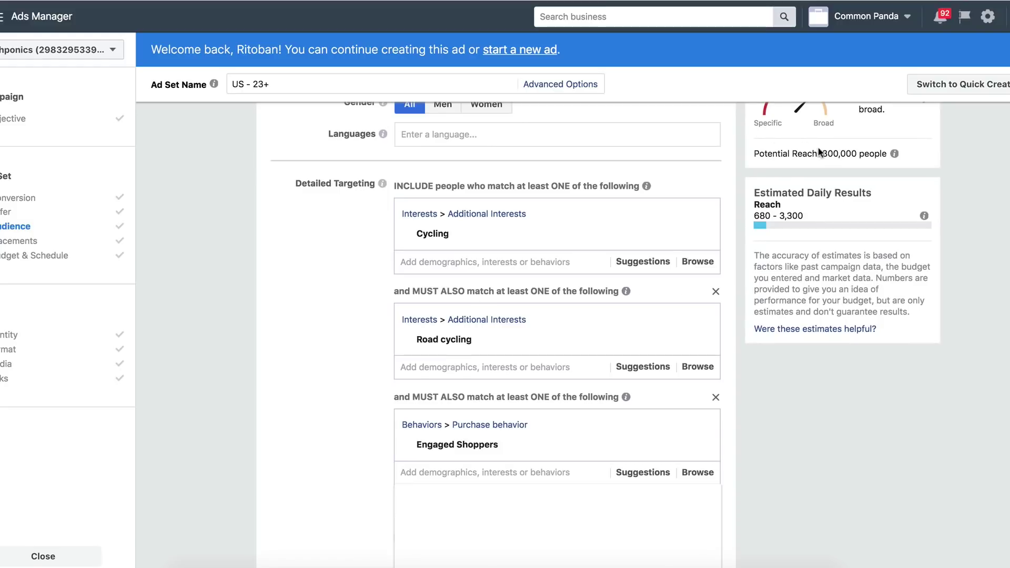
Step: Check the narrowed audience's potential reach and review the Bike Light associations/clubs keywords in the FB Interest Categories spreadsheet
left_click_drag(820, 153, 854, 151)
left_click(751, 309)
scroll(454, 354, "down", 3)
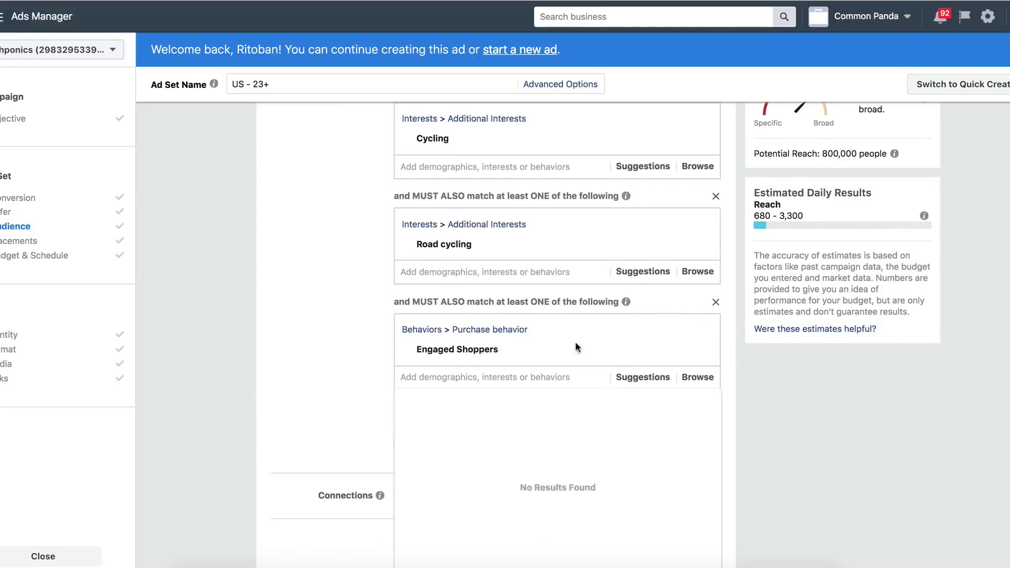
scroll(380, 391, "up", 1)
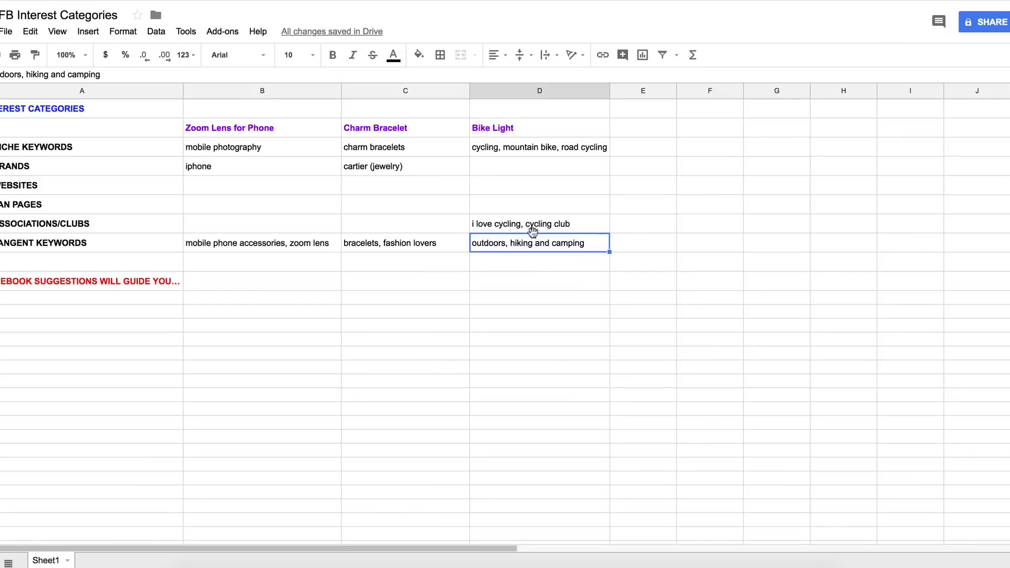
left_click(532, 232)
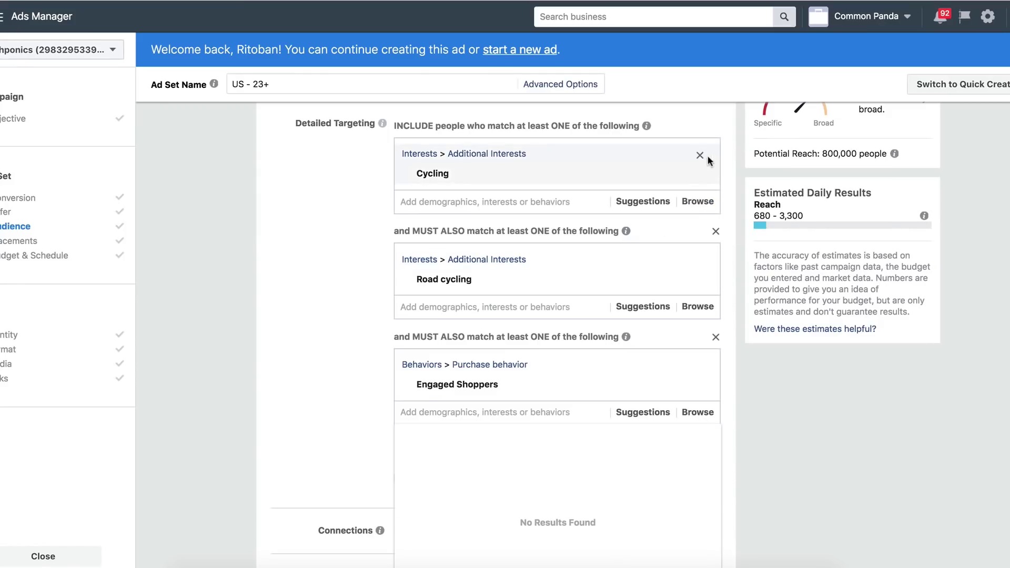
Step: Back in Ads Manager, remove the Road cycling and Engaged Shoppers conditions from the Cycling audience
mouse_move(626, 244)
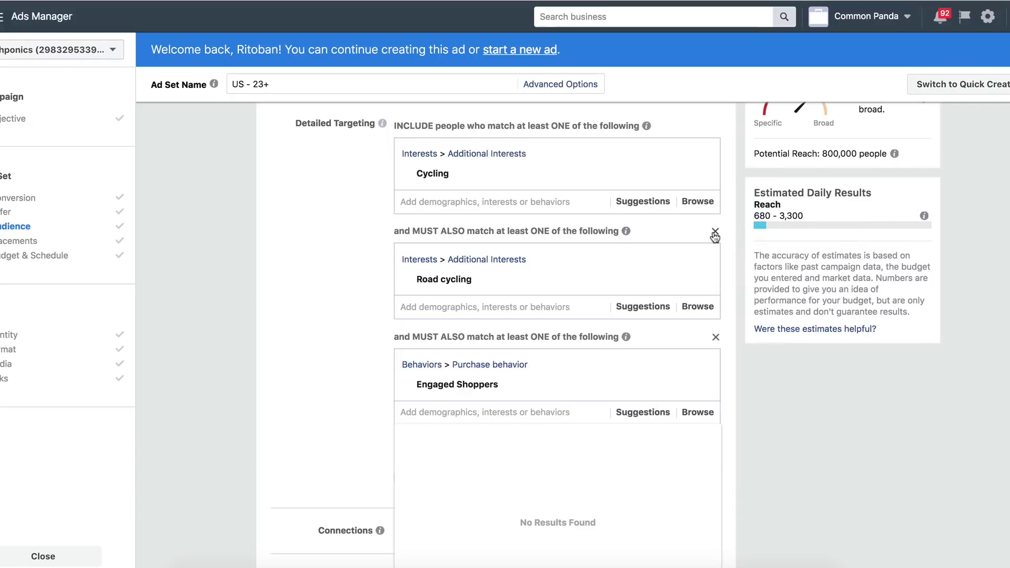
left_click(715, 231)
left_click(715, 231)
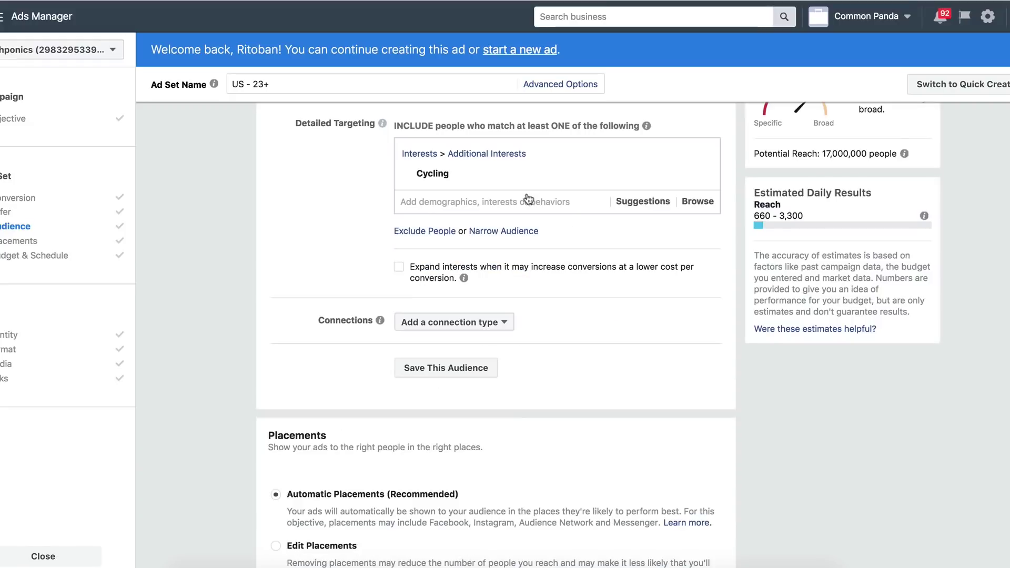
Step: Replace the Cycling interest with Cycling club and the suggested interest I Love Cycling
left_click(519, 192)
type("cyclin")
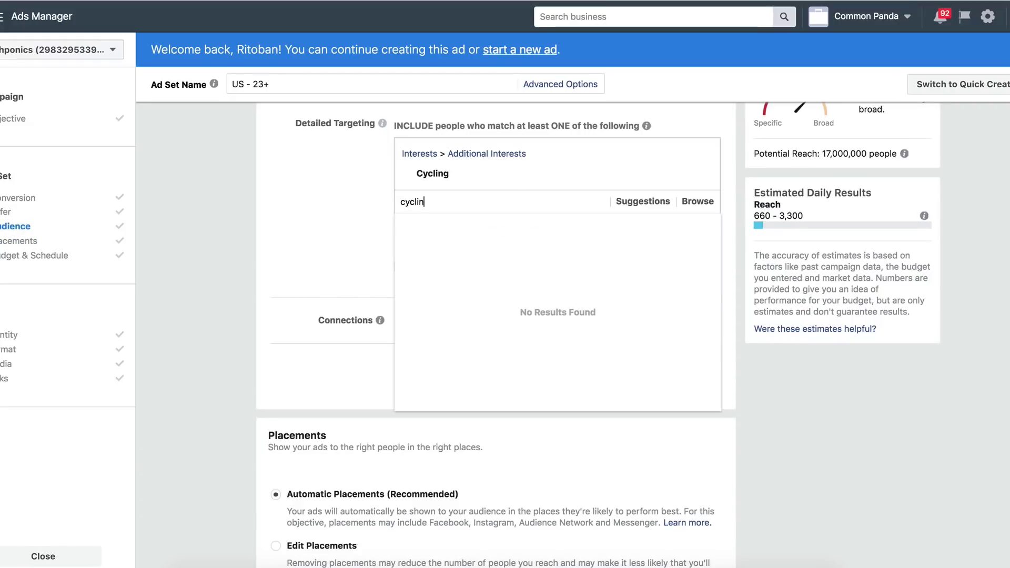
type("g clu")
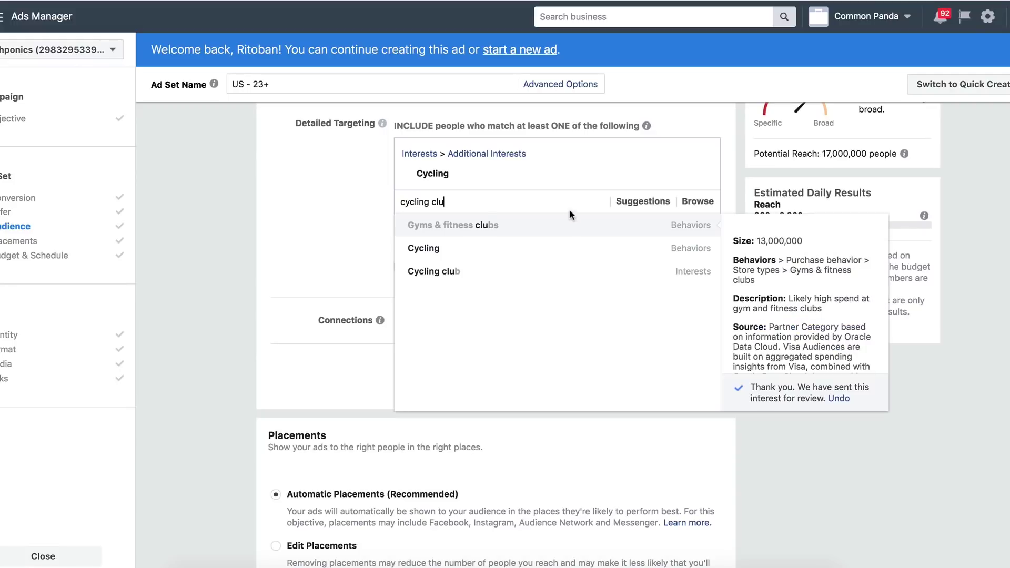
left_click(609, 274)
left_click(635, 222)
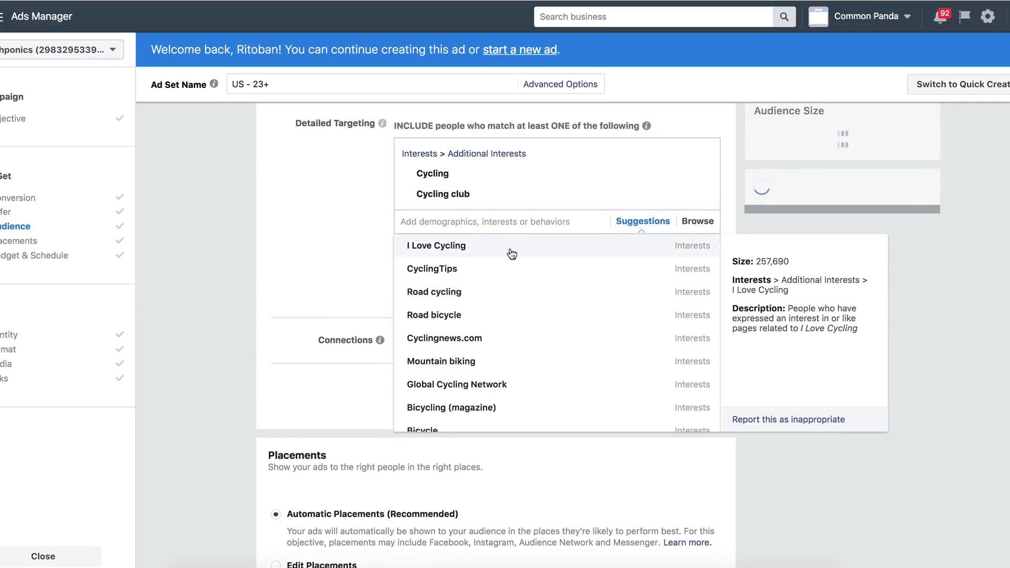
left_click(450, 248)
left_click(699, 174)
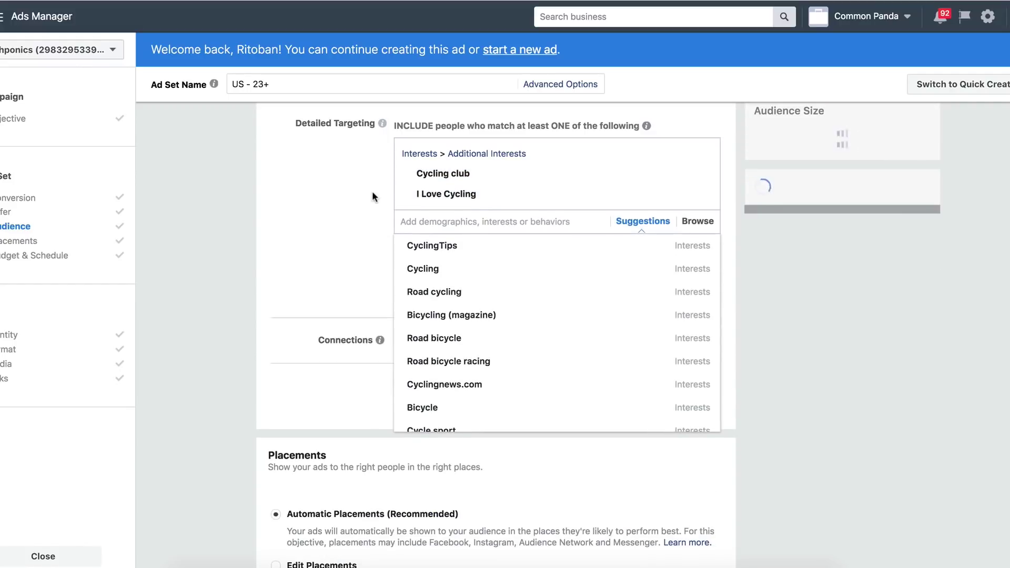
left_click(371, 190)
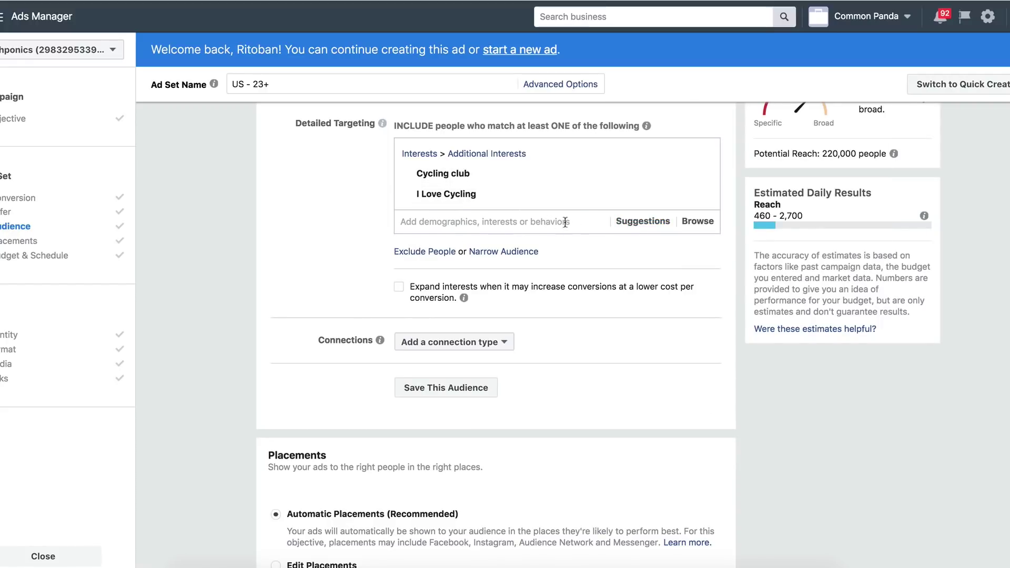
Step: Narrow the Cycling club and I Love Cycling audience with the Engaged Shoppers behavior
left_click(517, 252)
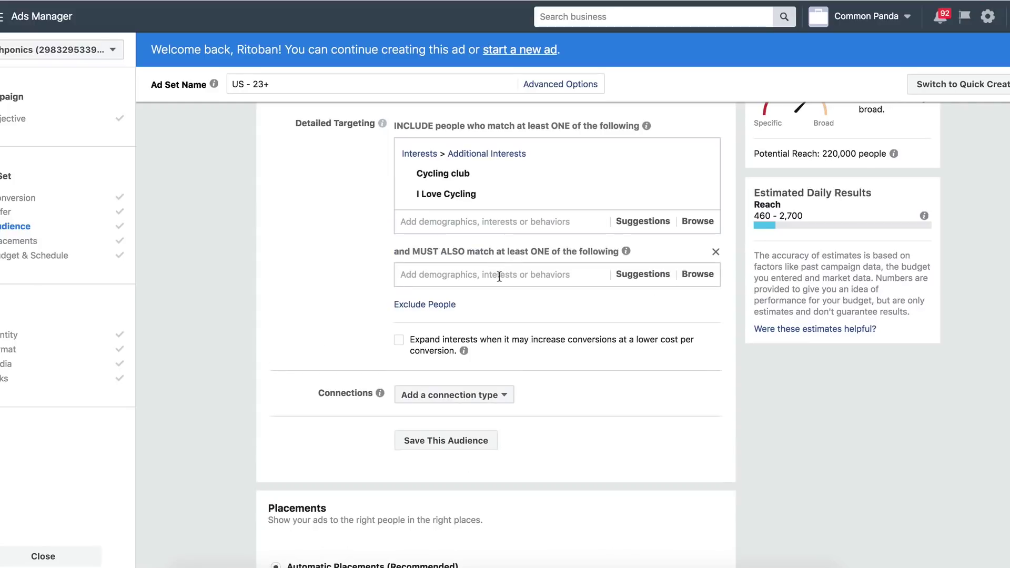
type("engaged shop")
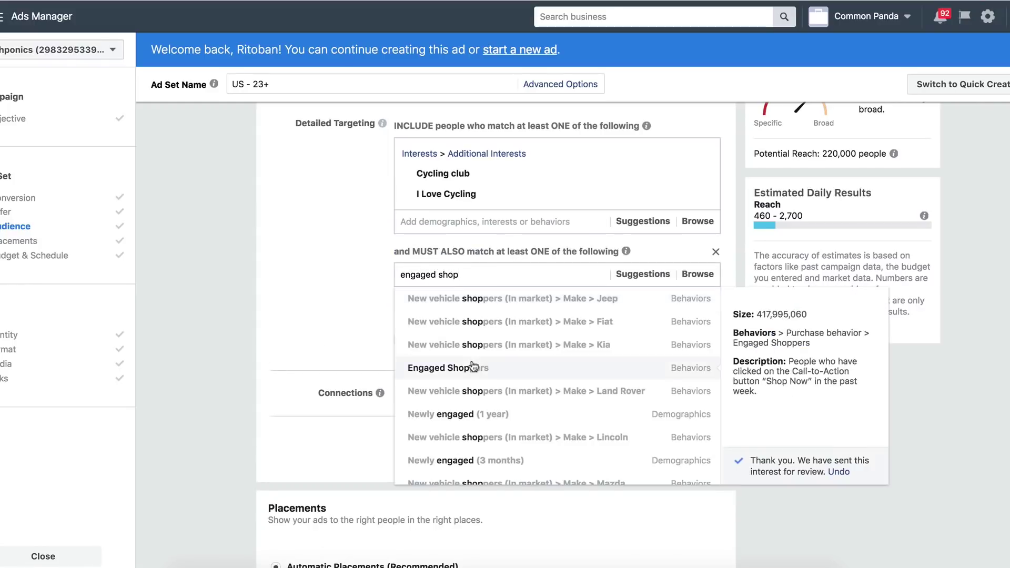
left_click(466, 300)
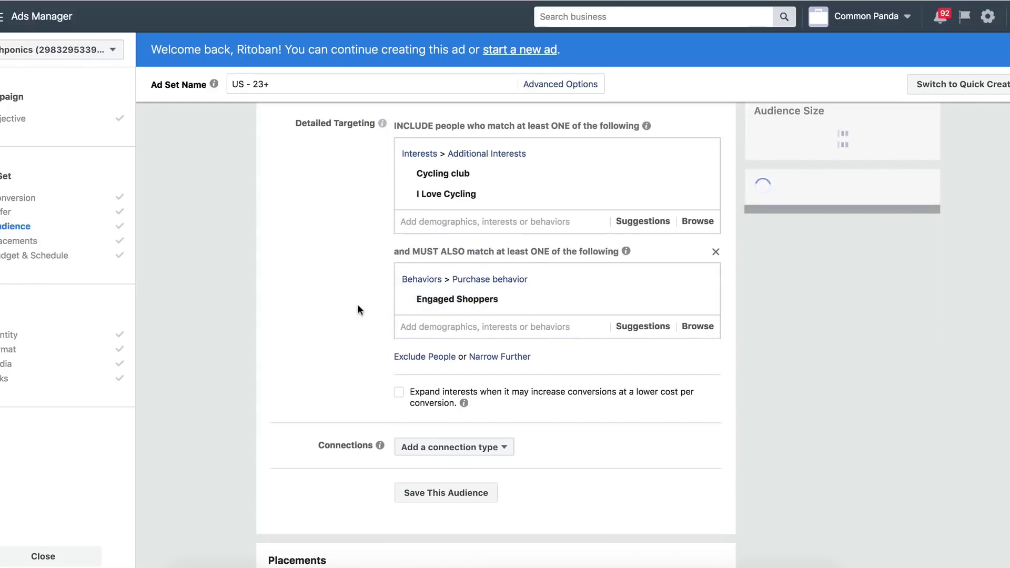
Step: Add the suggested interests CyclingTips, Cyclingnews.com and Global Cycling Network to the included cycling interests
left_click(634, 221)
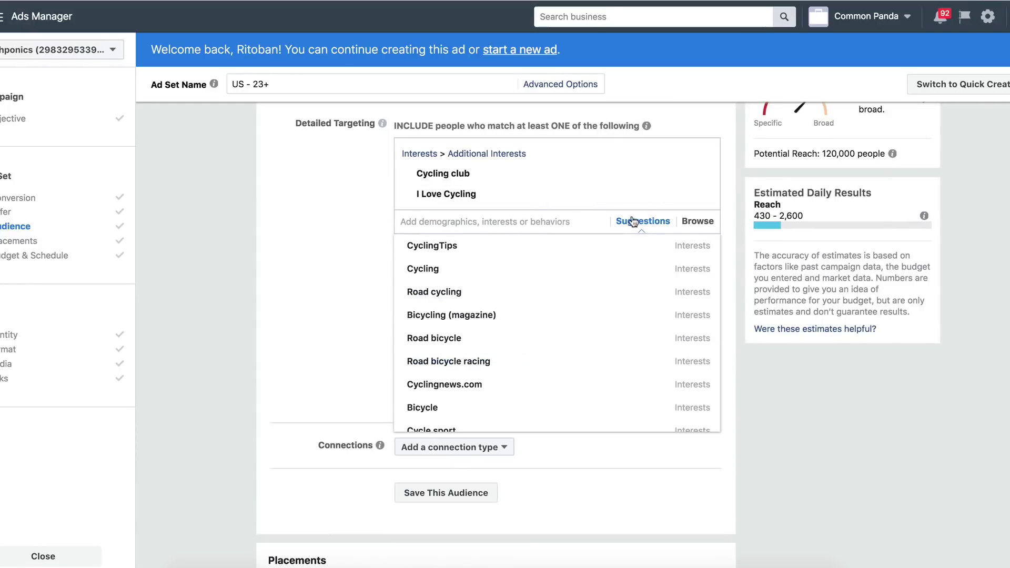
left_click(471, 255)
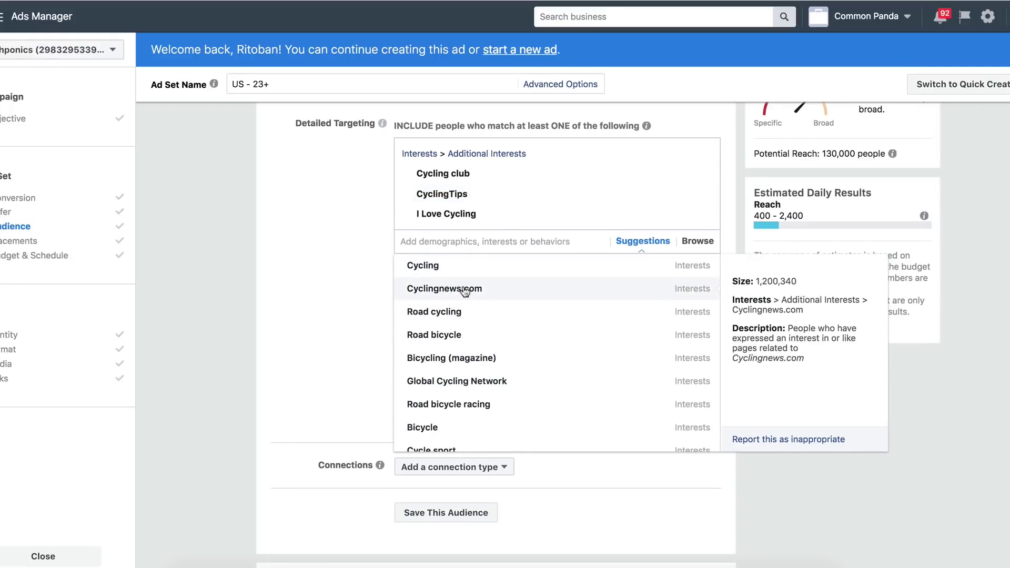
left_click(464, 290)
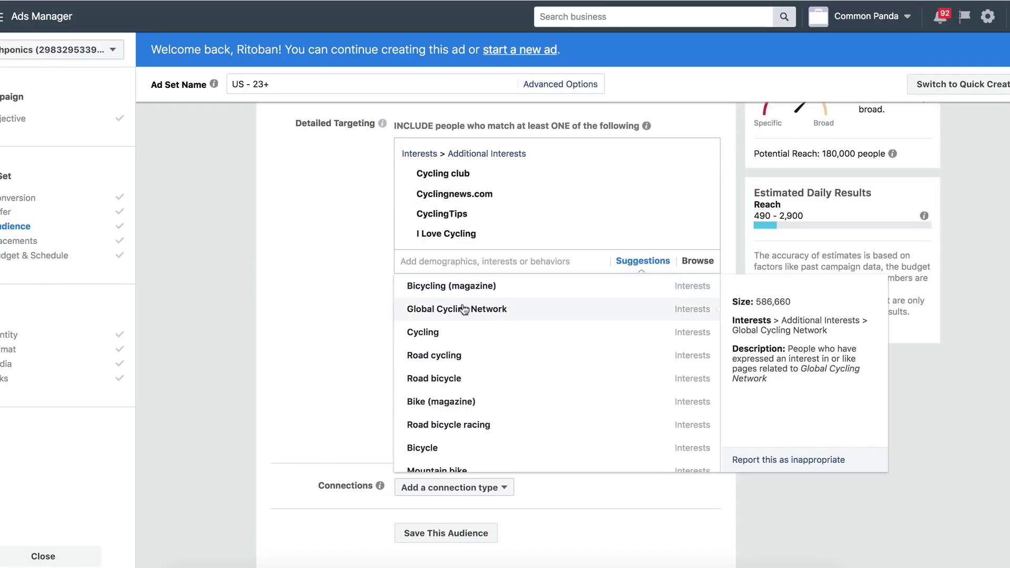
left_click(462, 309)
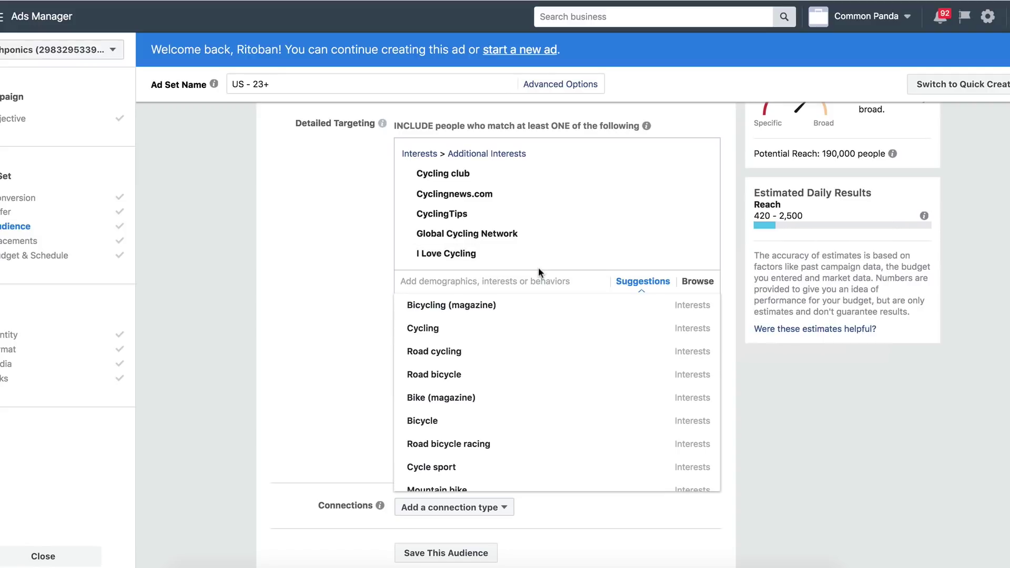
left_click(332, 209)
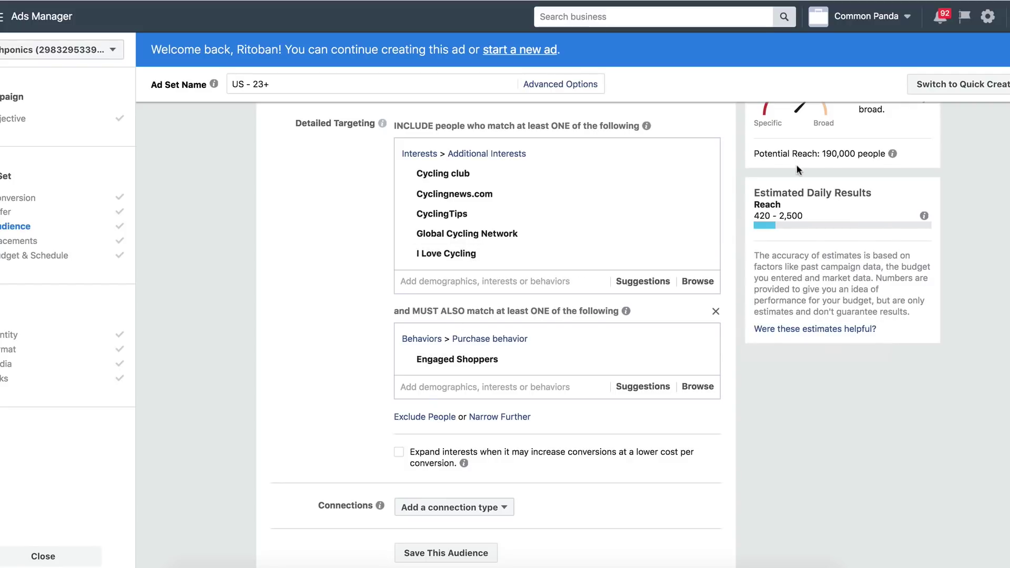
Step: Check the cycling audience's potential reach and clear all its included interests and the Engaged Shoppers condition
left_click_drag(825, 158, 852, 157)
left_click(851, 158)
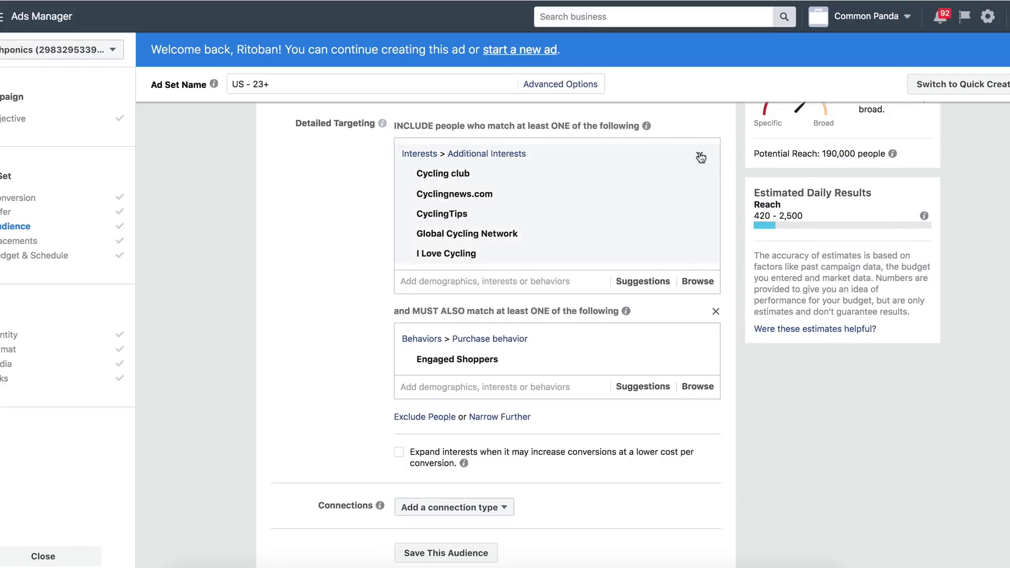
left_click(700, 155)
left_click(714, 179)
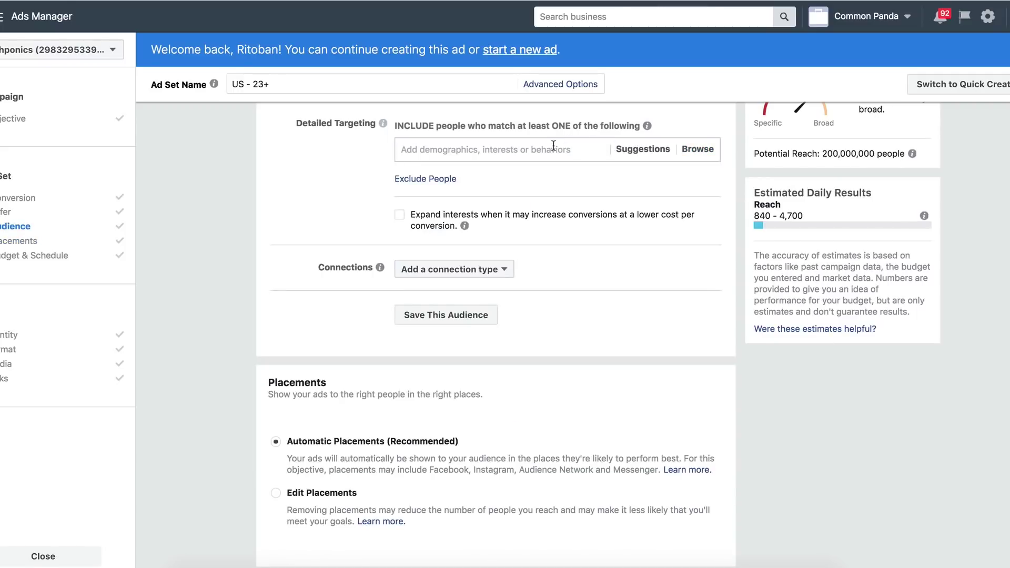
Step: Include the BMX bike interest and the suggested interest Freestyle BMX, and check the audience's potential reach
type("bmx bik")
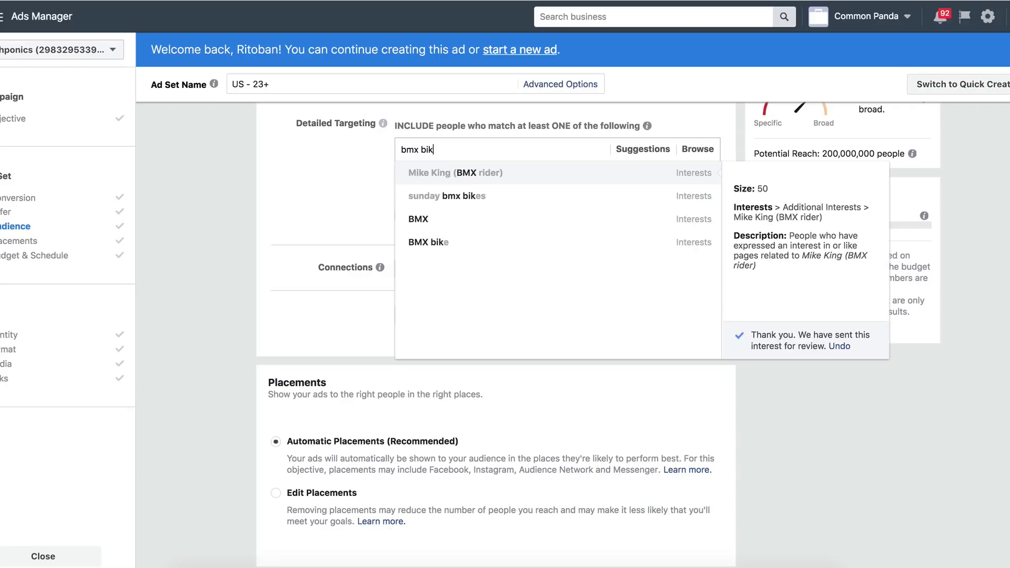
left_click(519, 243)
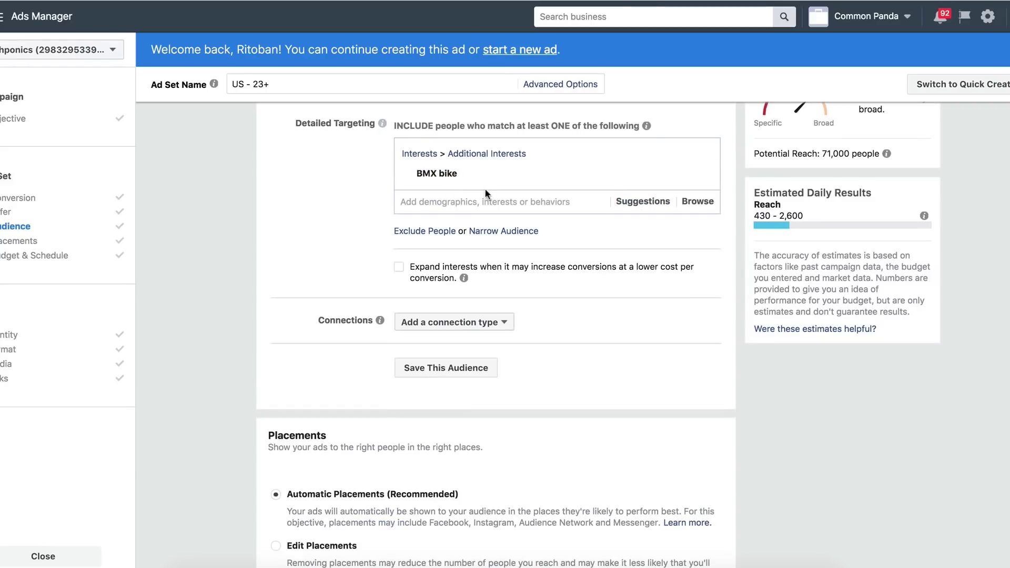
left_click(631, 211)
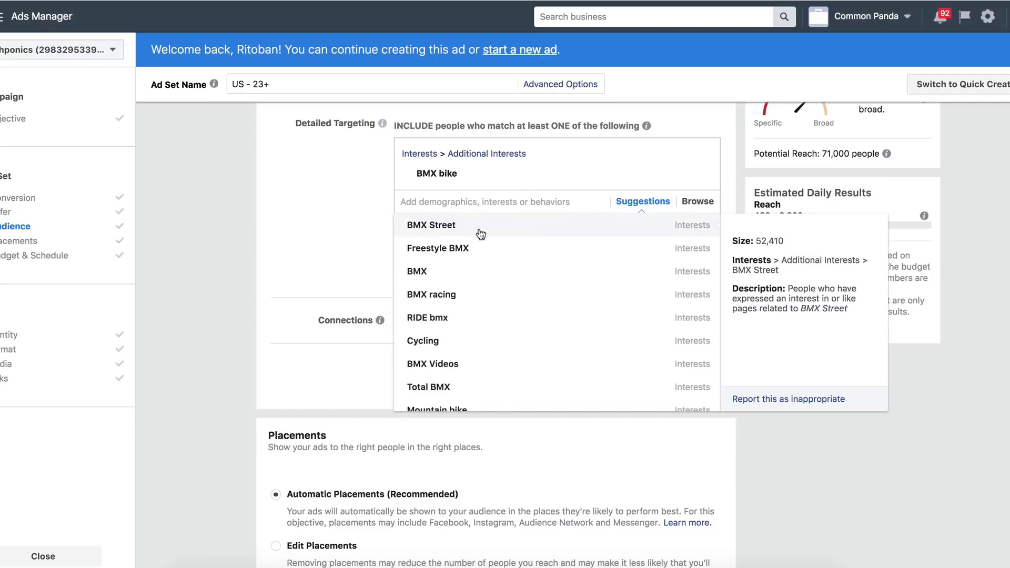
left_click(457, 248)
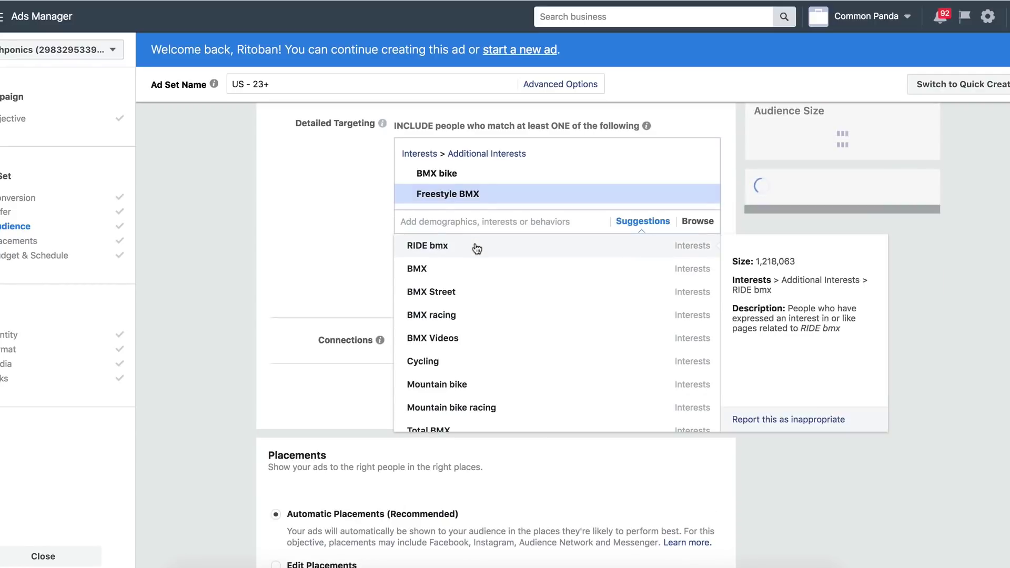
left_click(345, 237)
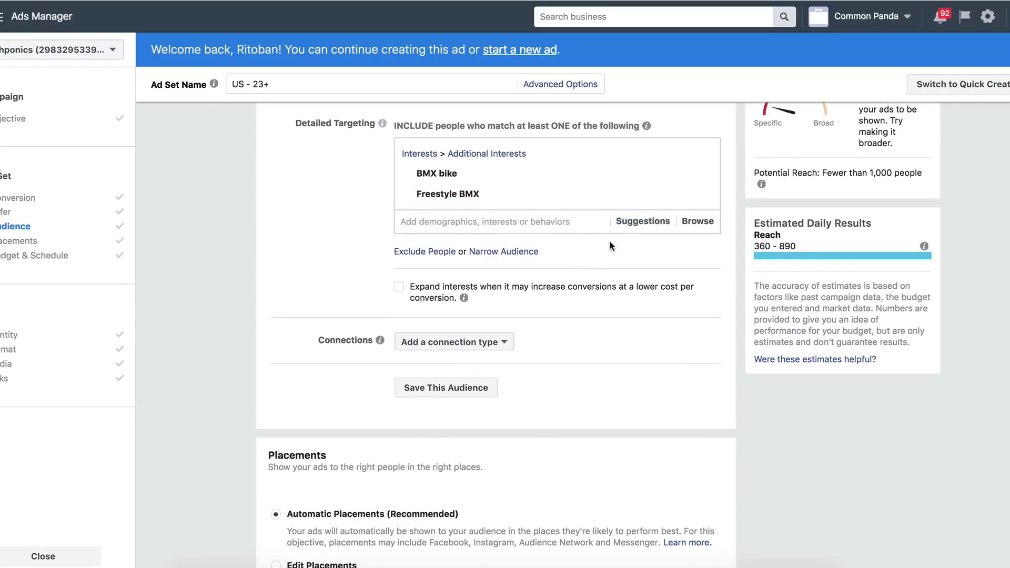
left_click(628, 223)
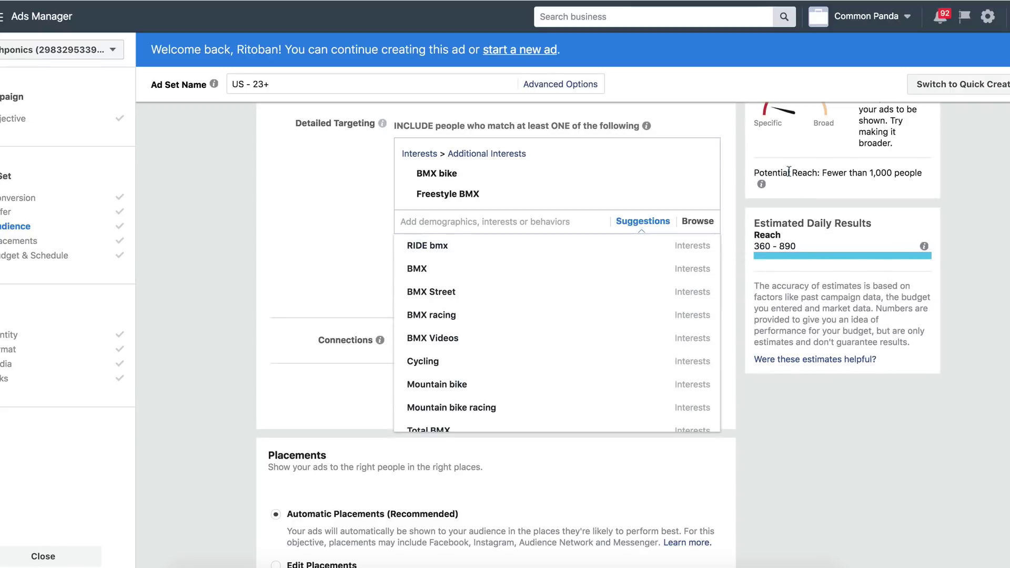
left_click_drag(789, 171, 899, 173)
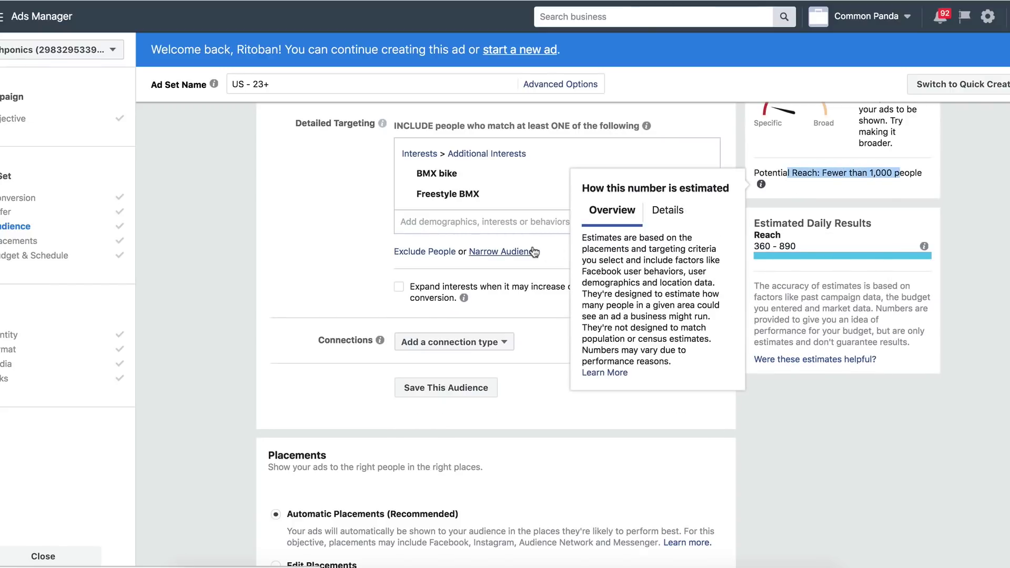
Step: Replace the Freestyle BMX interest with the suggested interest BMX and check the potential reach
left_click(640, 225)
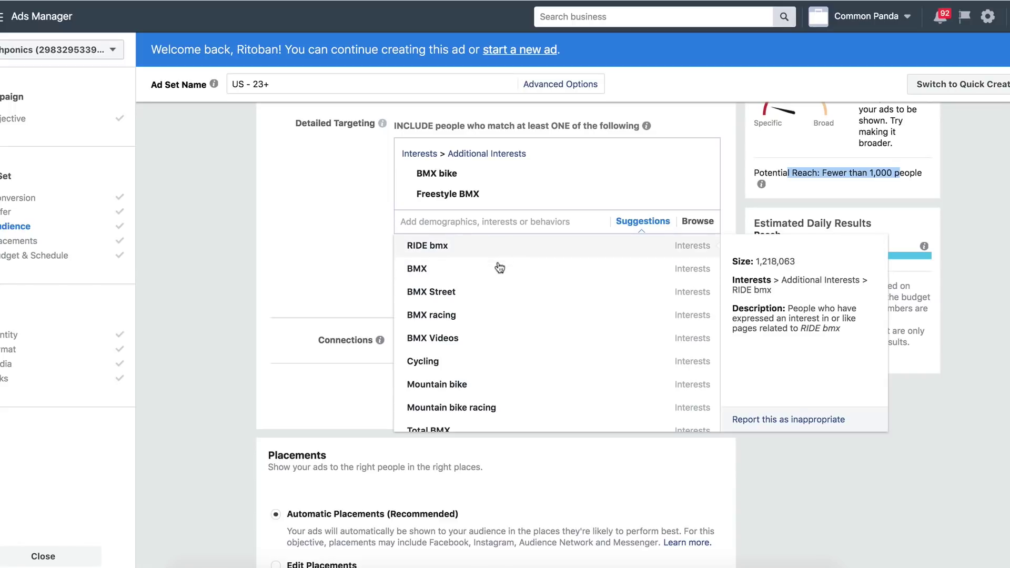
left_click(498, 269)
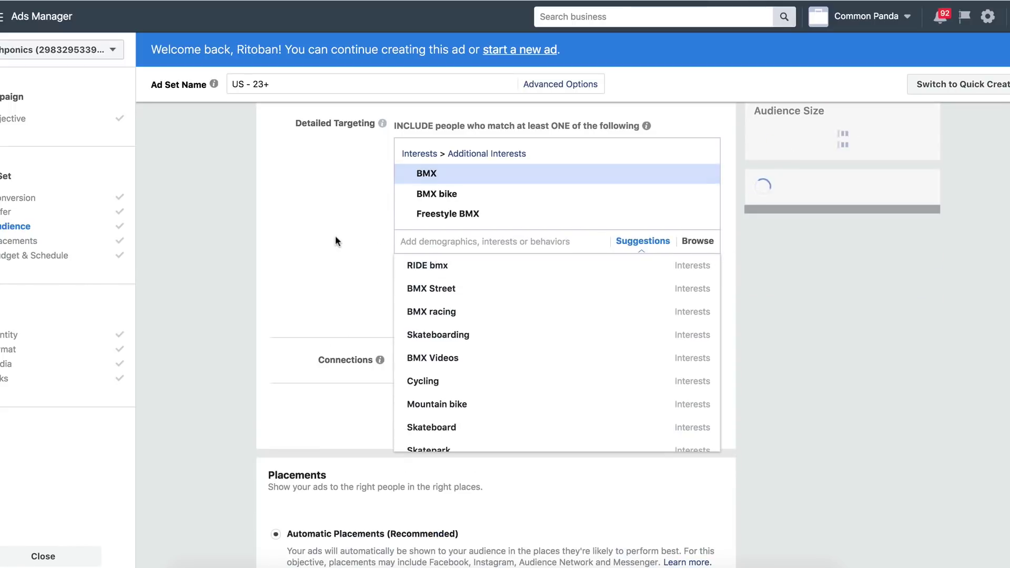
left_click(335, 235)
mouse_move(671, 210)
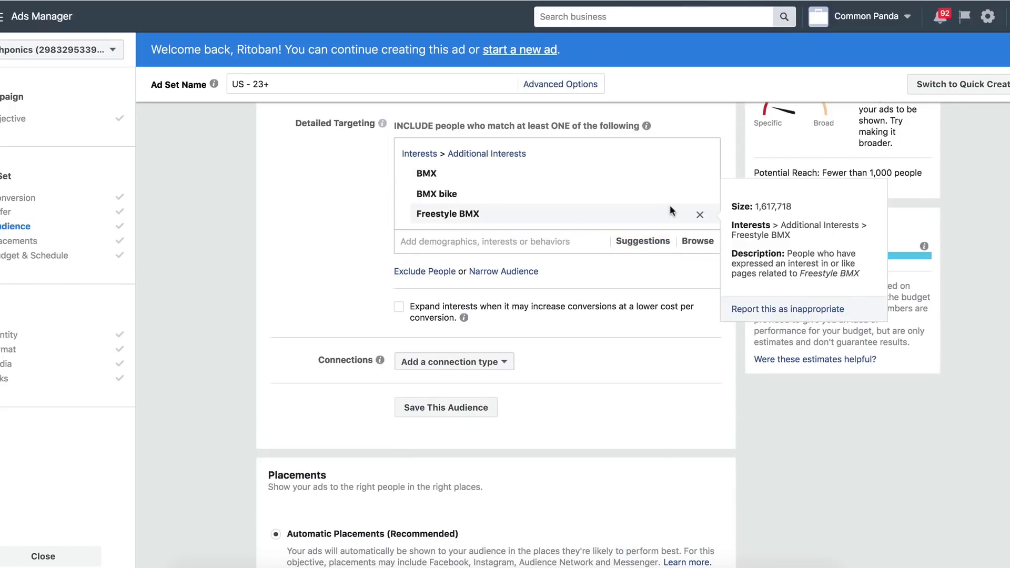
left_click(699, 214)
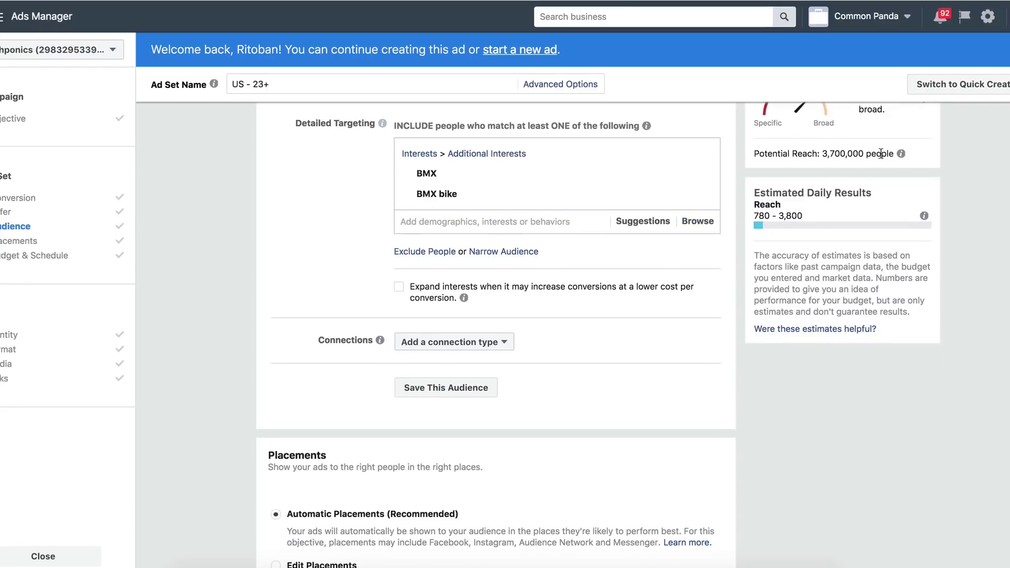
left_click_drag(882, 154, 820, 153)
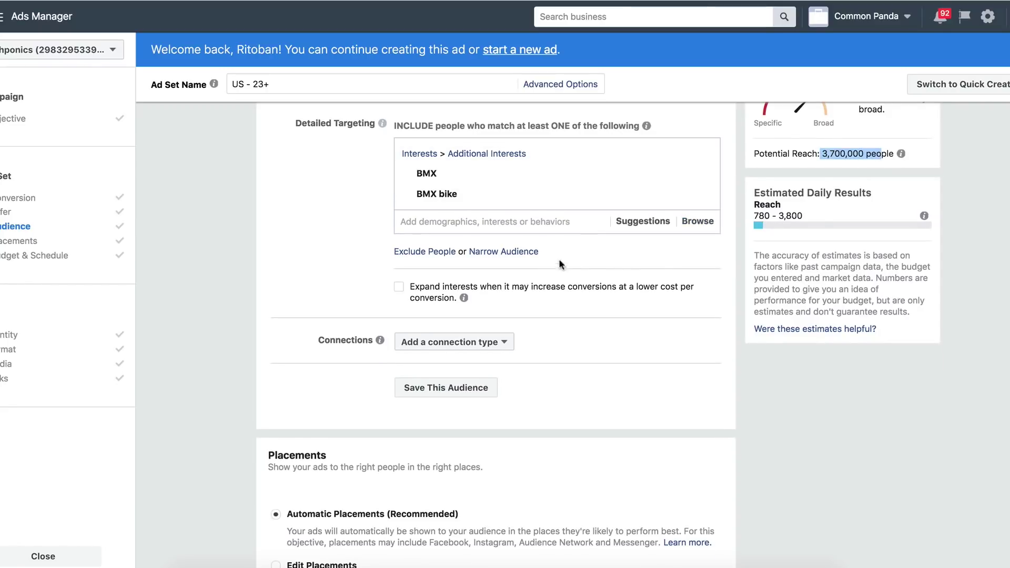
Step: Narrow the BMX and BMX bike audience with the Engaged Shoppers behavior
left_click(513, 252)
left_click(492, 270)
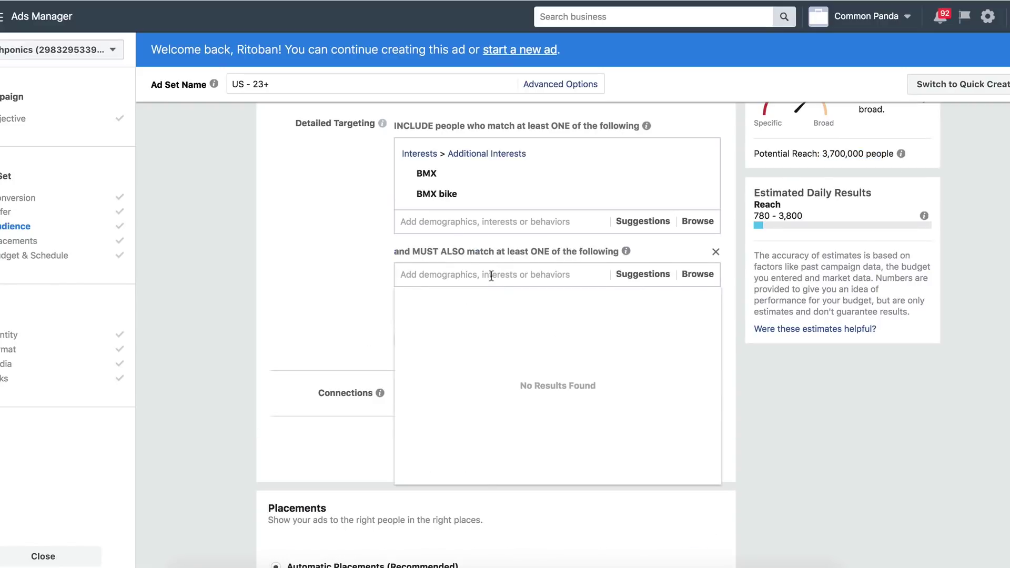
type("engaged shop")
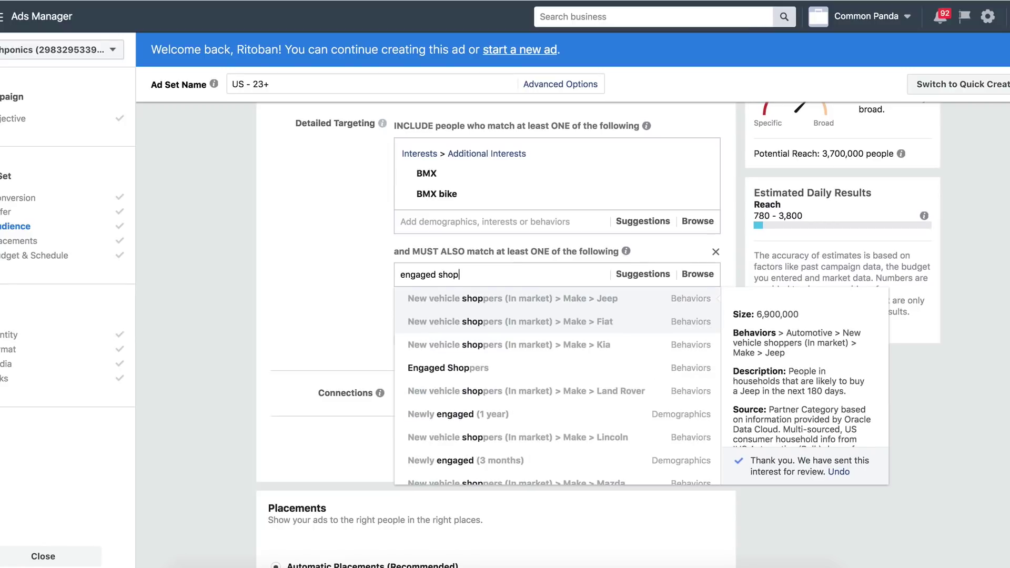
left_click(469, 371)
Step: Replace the BMX interest with the suggested interest BMX racing and check the narrowed audience's potential reach
left_click(636, 222)
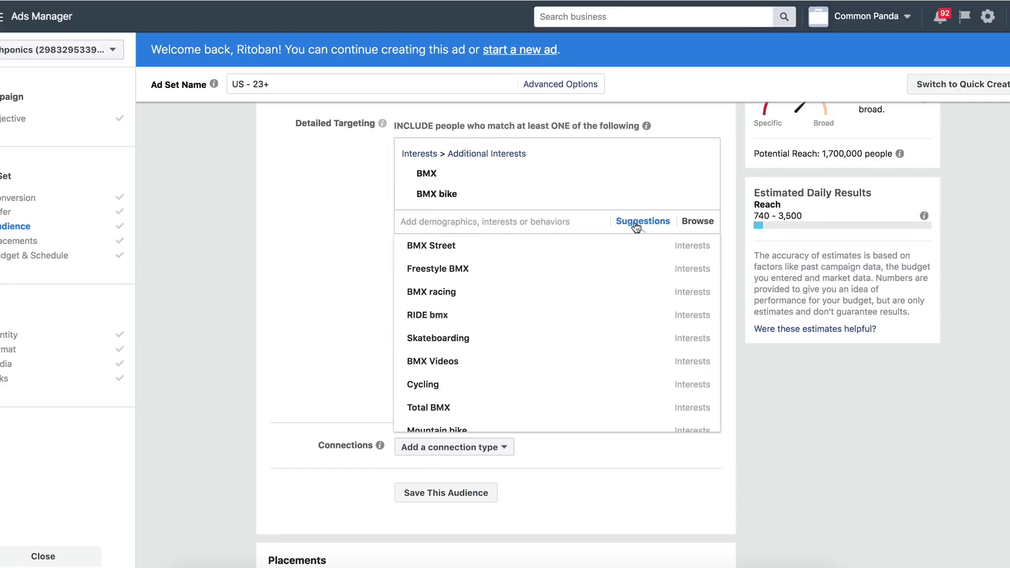
left_click(593, 294)
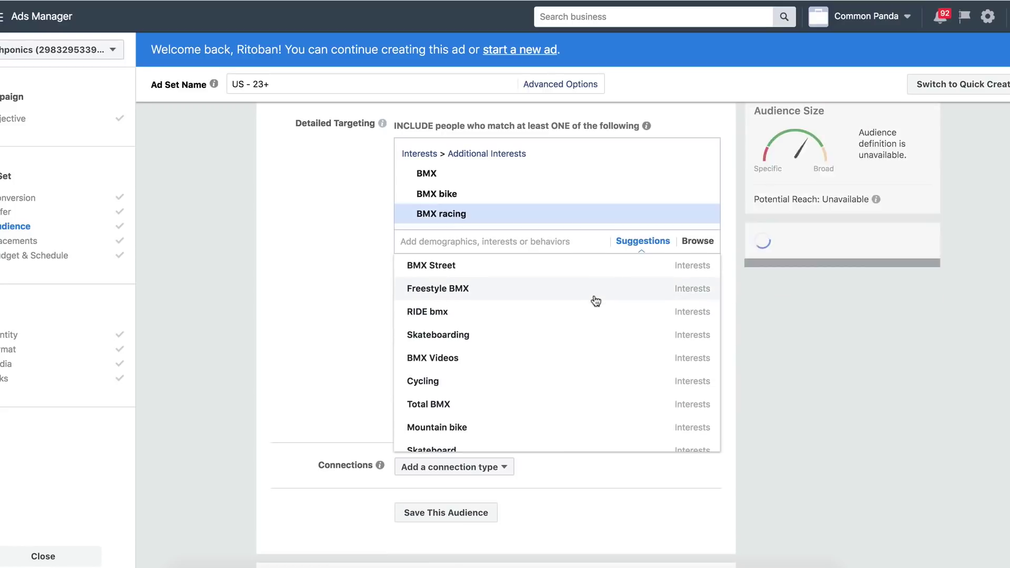
left_click(699, 175)
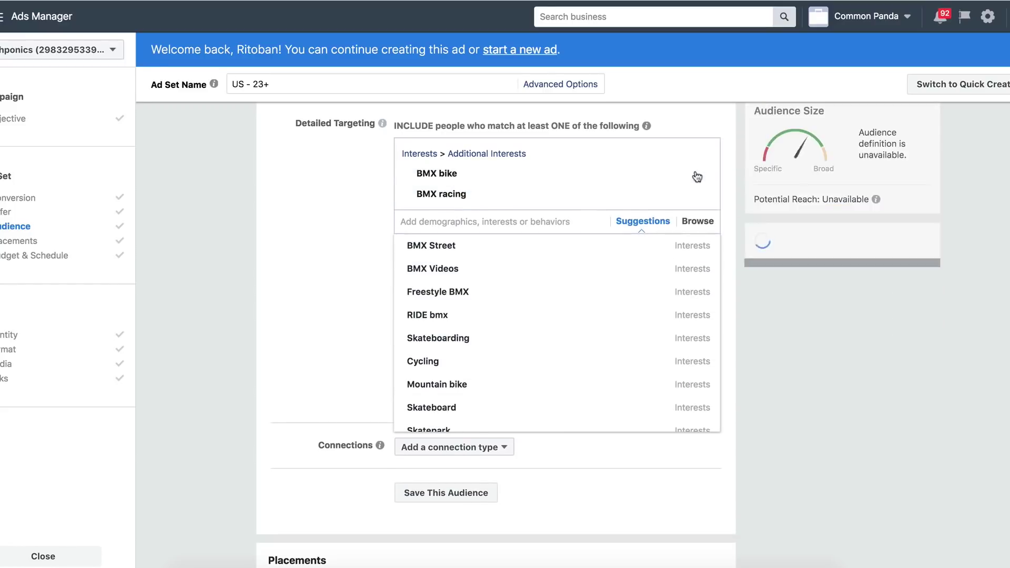
left_click(354, 201)
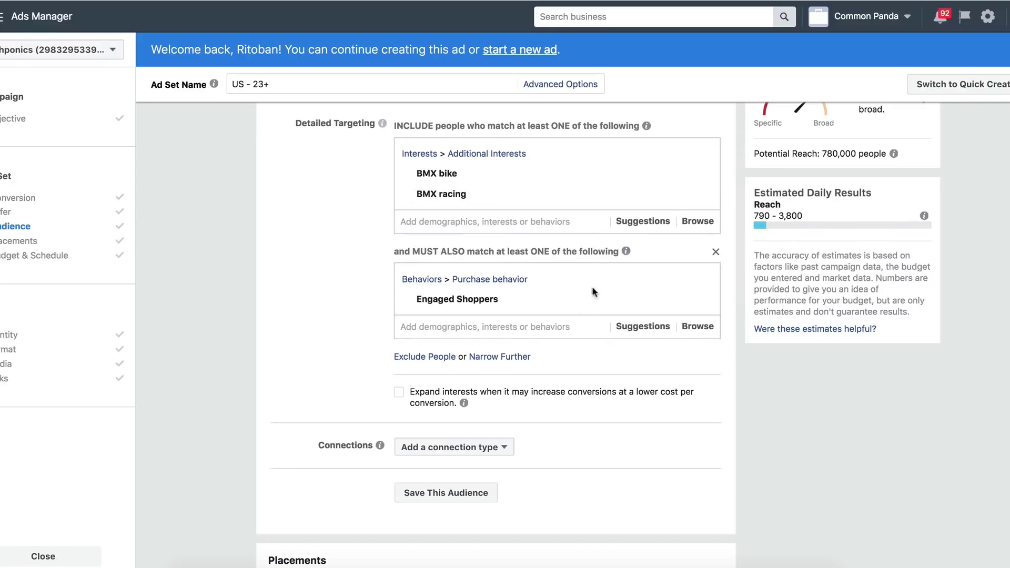
left_click_drag(824, 154, 869, 153)
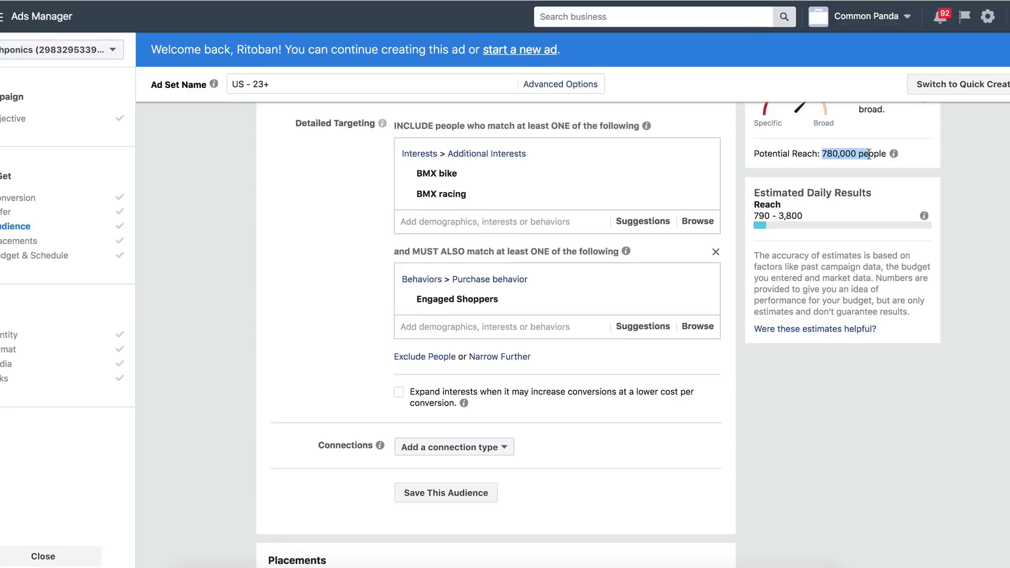
left_click(868, 154)
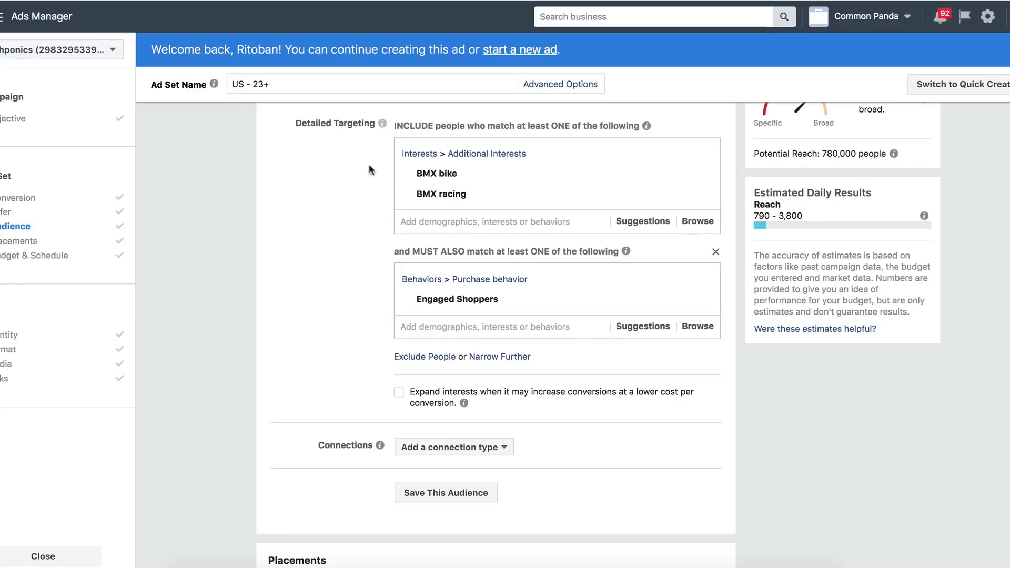
mouse_move(411, 198)
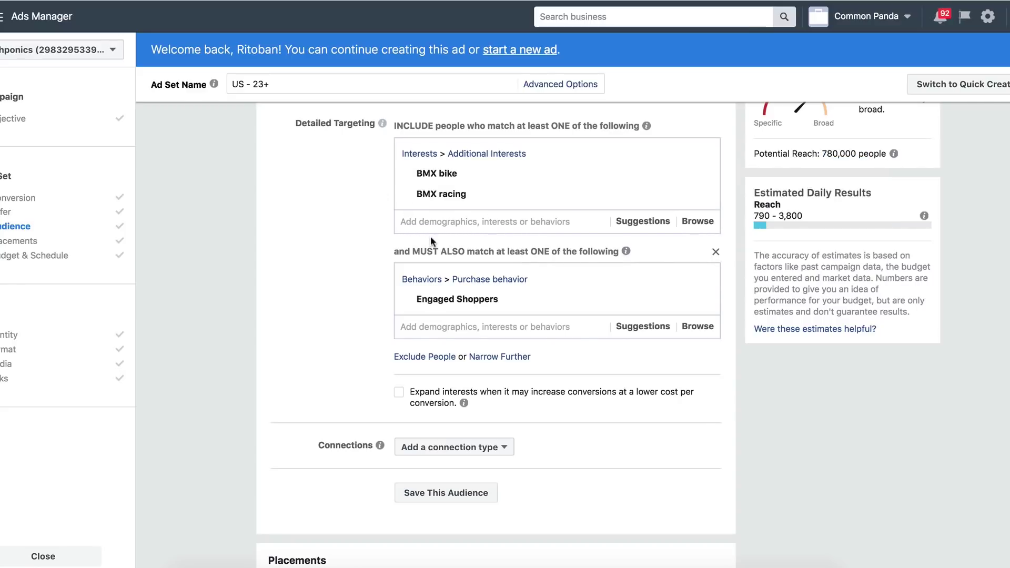